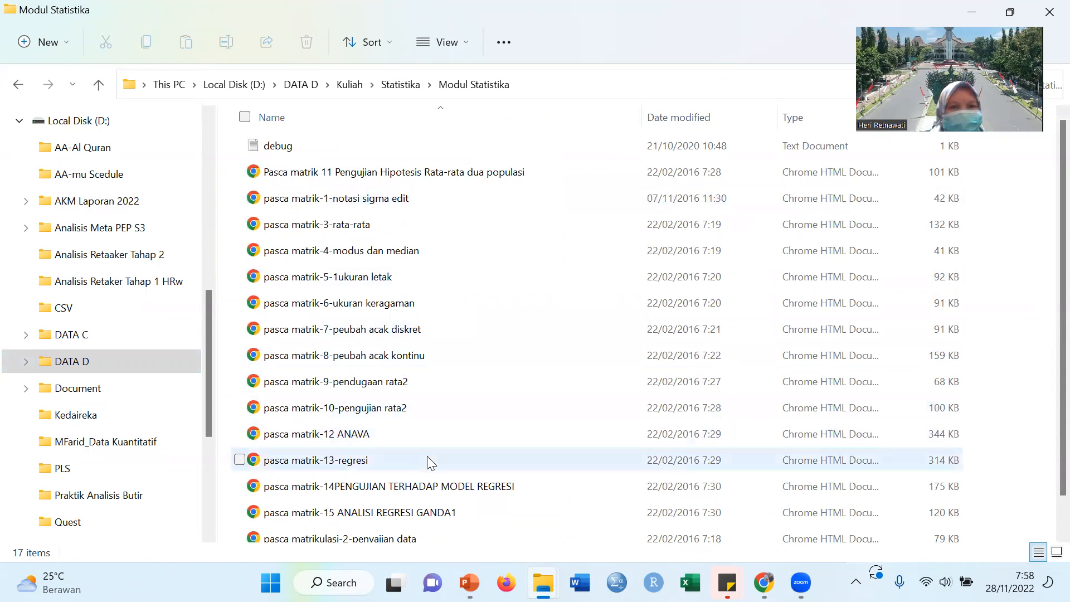
# - Open the pasca matrik-13-regresi document and browse through simple regression to the Contoh 13.2 data table
pyautogui.doubleClick(364, 464)
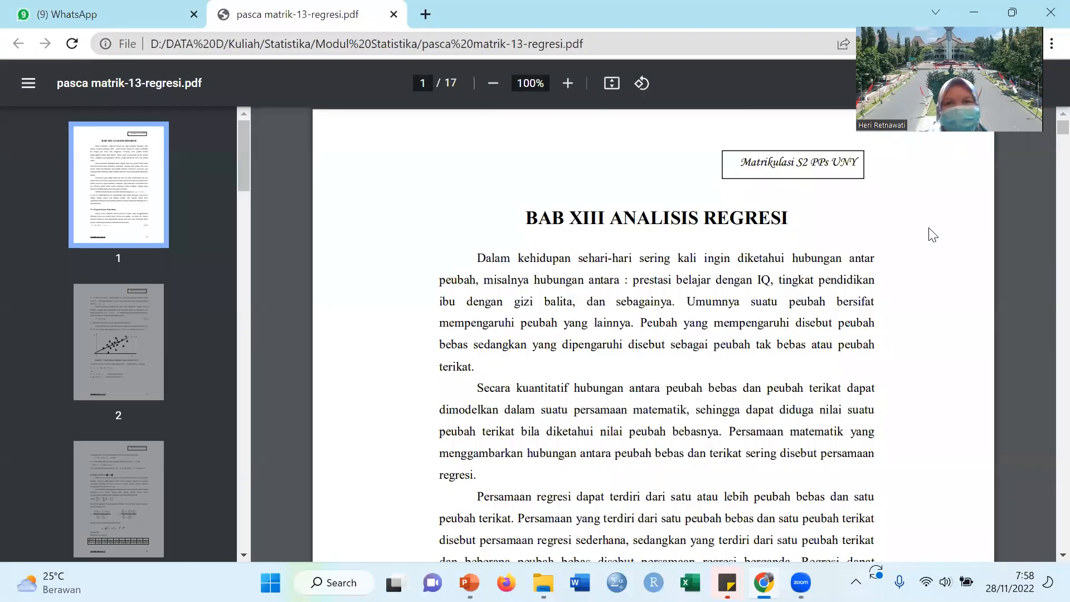
pyautogui.scroll(-20, 1043, 279)
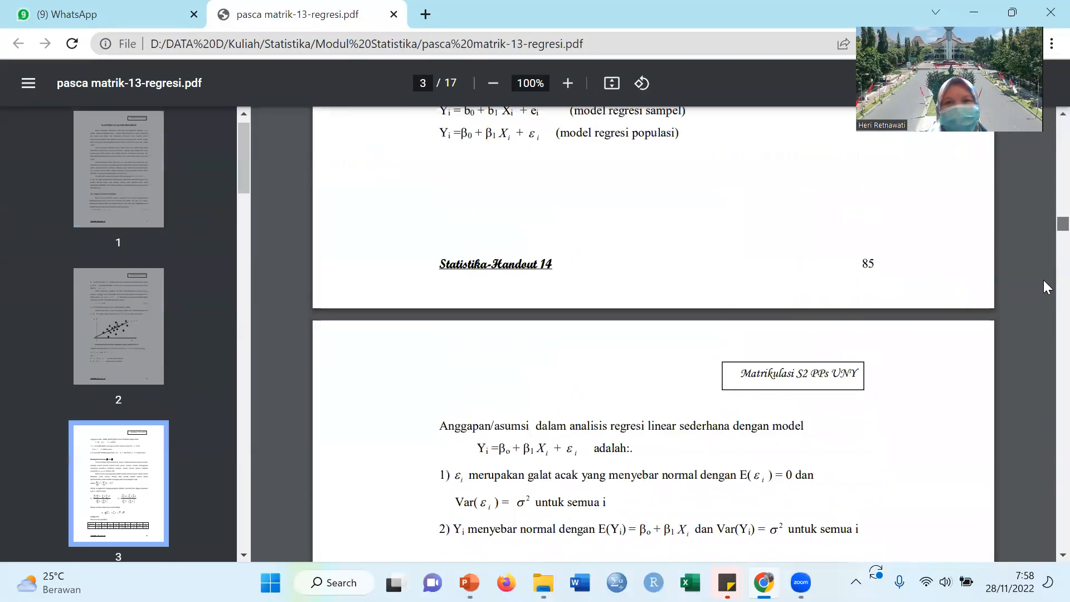
pyautogui.scroll(2, 1042, 282)
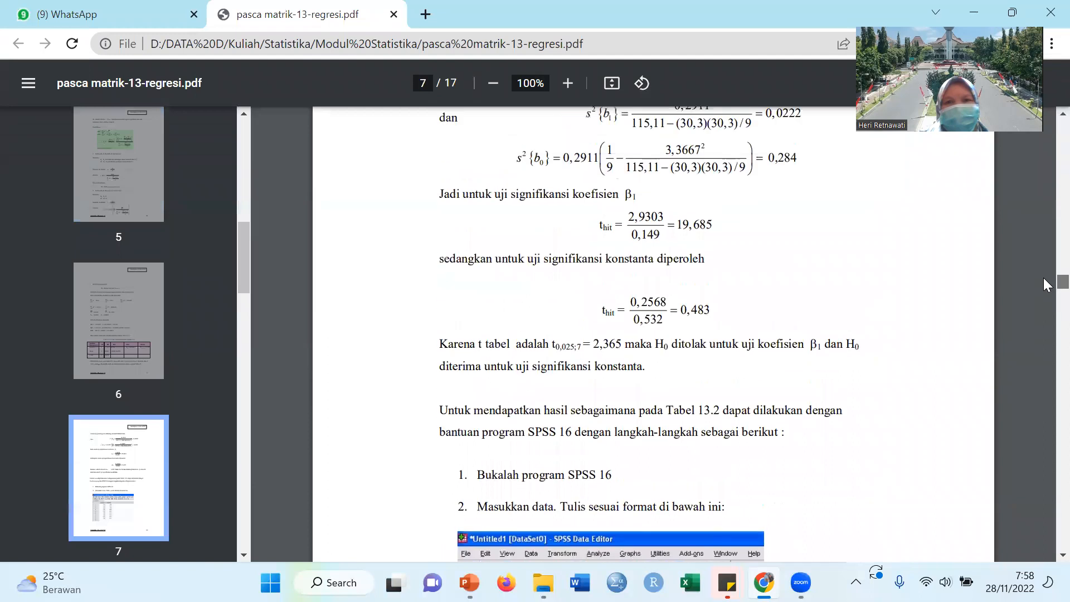
pyautogui.scroll(-20, 833, 400)
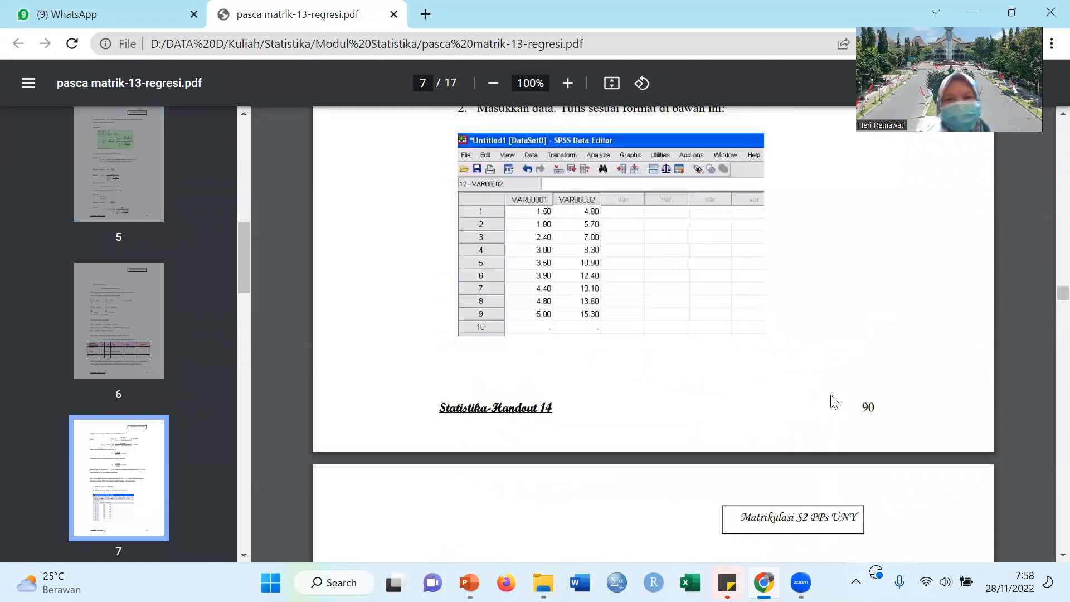
pyautogui.scroll(-20, 833, 400)
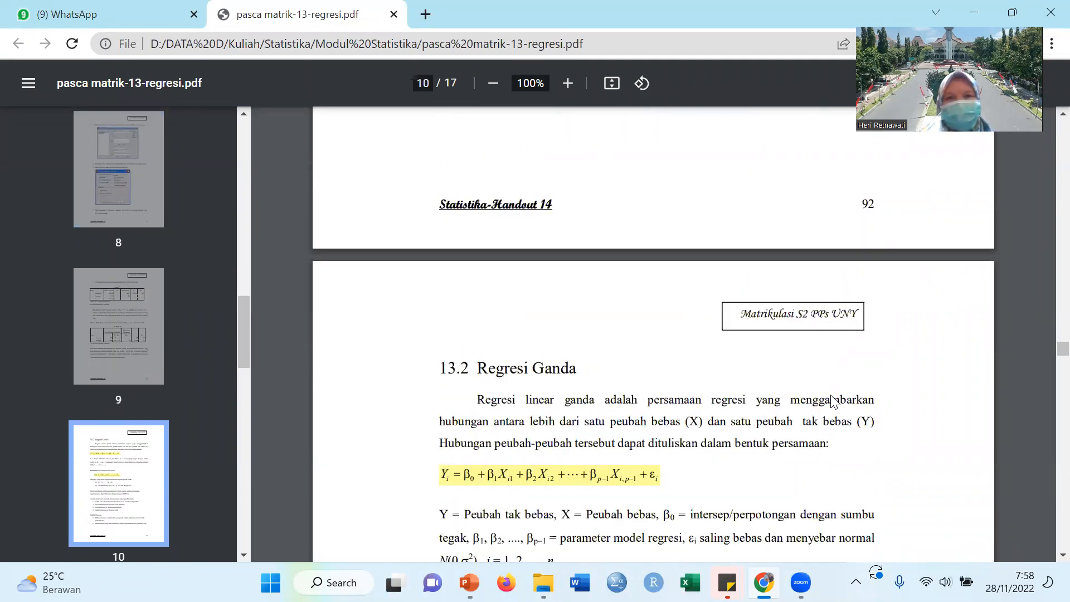
pyautogui.scroll(-20, 833, 400)
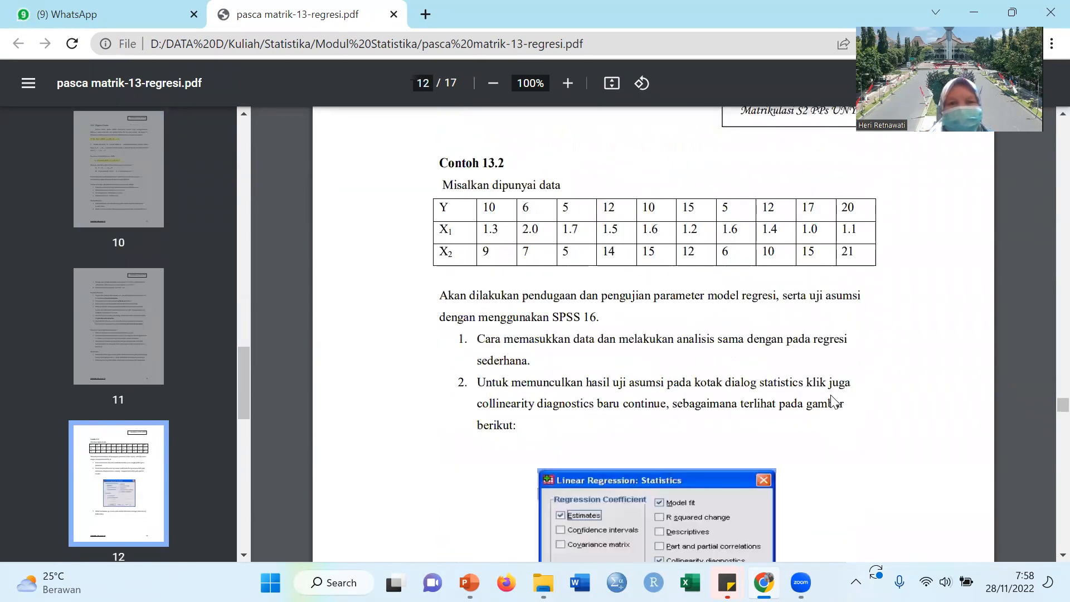
# - Review the multiple regression assumptions on multicollinearity, heteroscedasticity, normality and autocorrelation before Contoh 13.2
pyautogui.scroll(6, 834, 400)
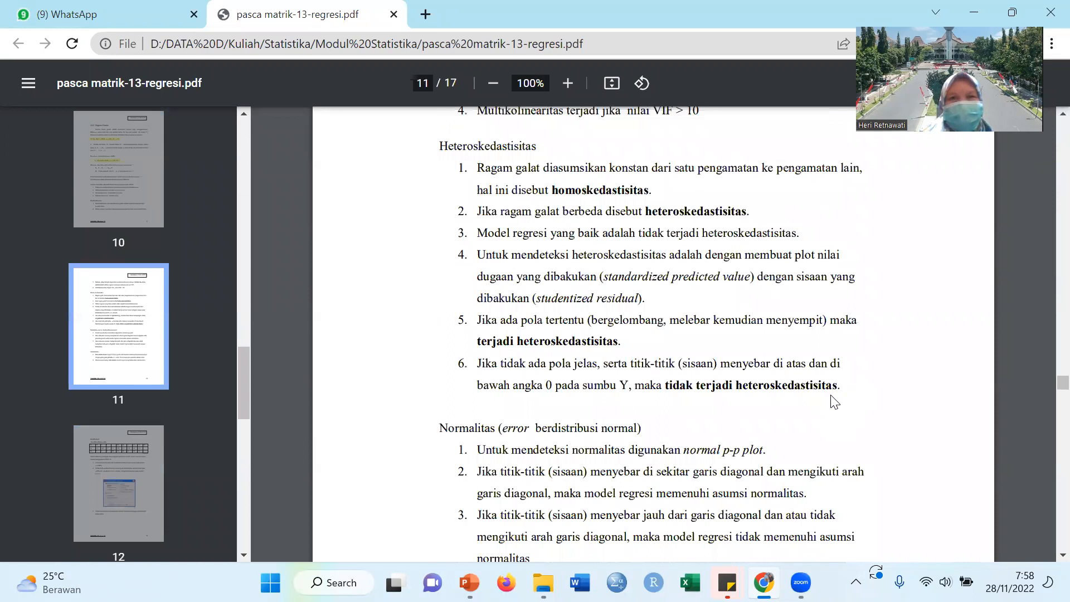
pyautogui.scroll(6, 833, 400)
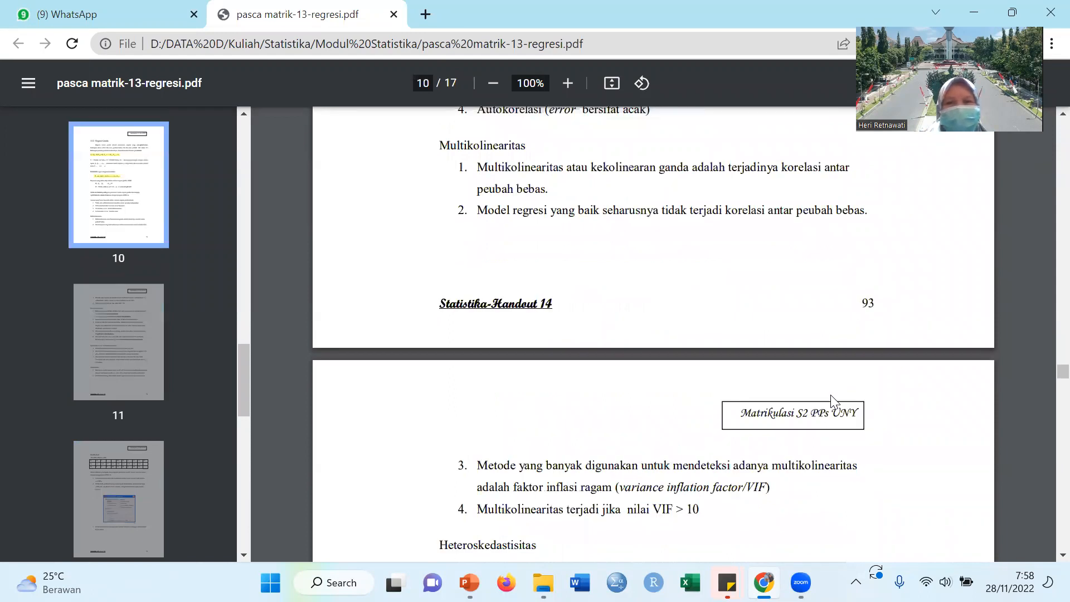
pyautogui.scroll(-6, 834, 400)
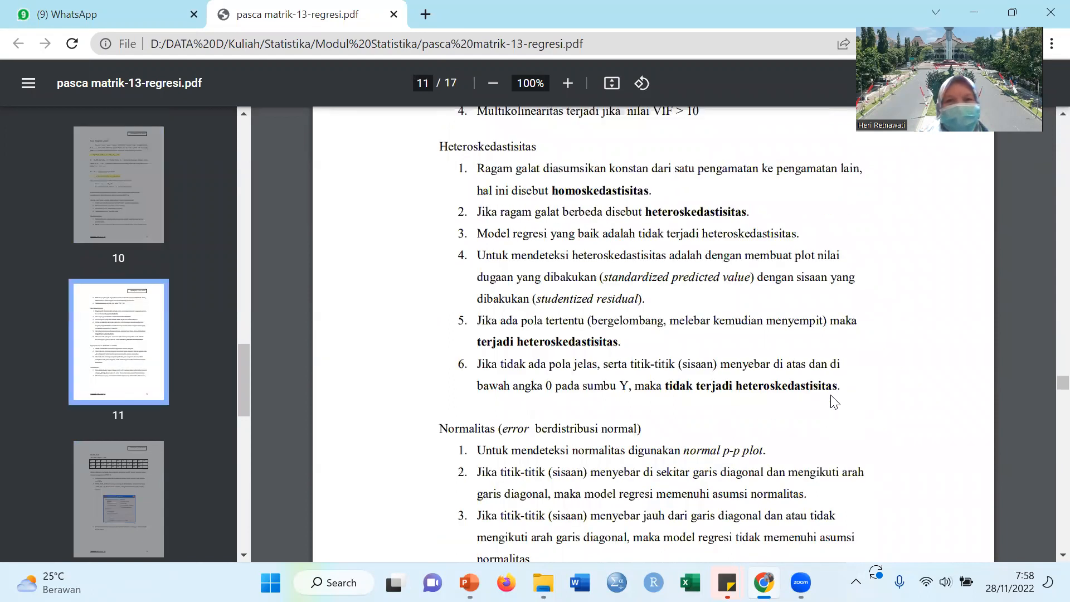
pyautogui.scroll(-6, 833, 400)
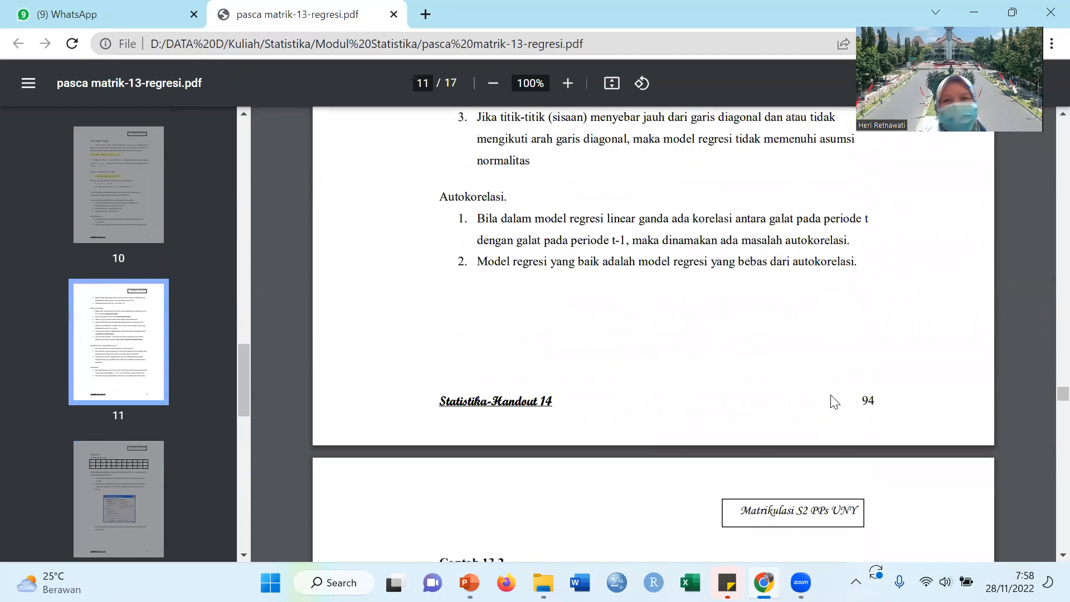
pyautogui.scroll(-6, 833, 400)
# - Find exercise 1 under Latihan 13 and bring its X and Y data tables and questions into view
pyautogui.scroll(-20, 832, 399)
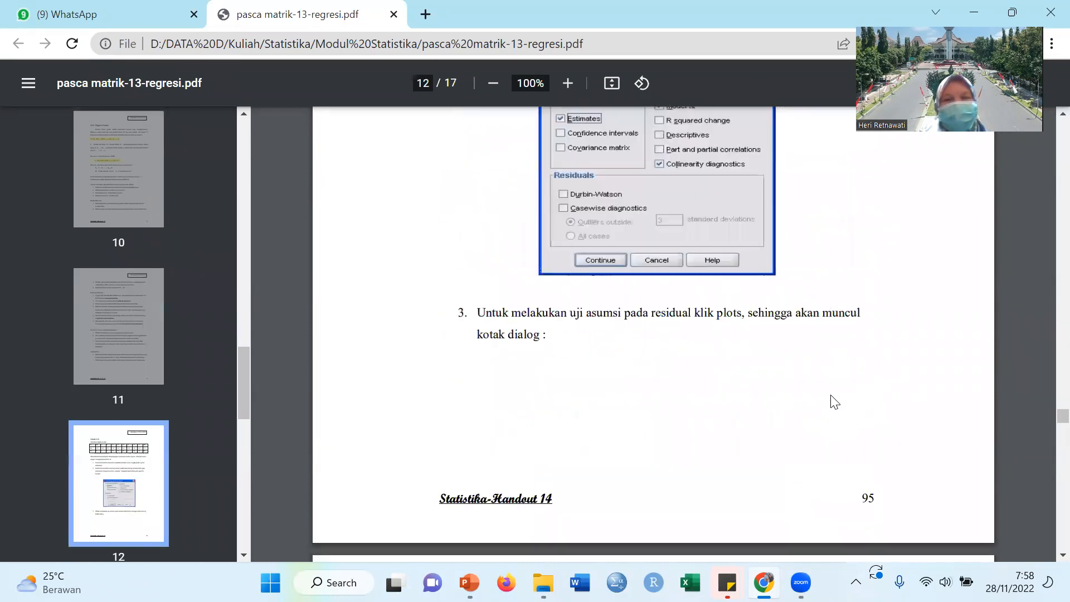
pyautogui.scroll(-6, 832, 399)
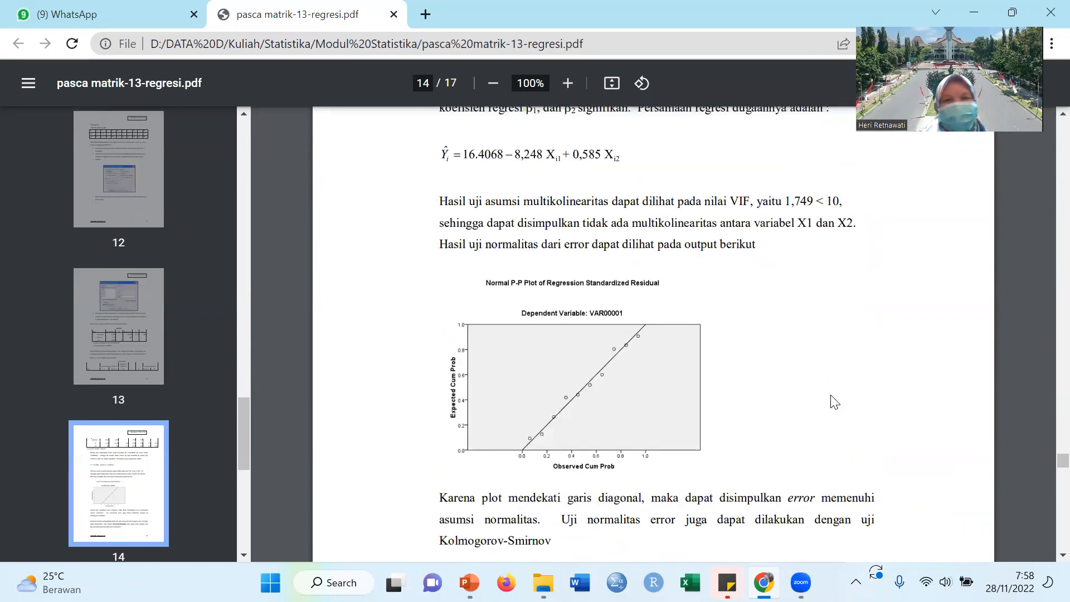
pyautogui.scroll(-12, 833, 400)
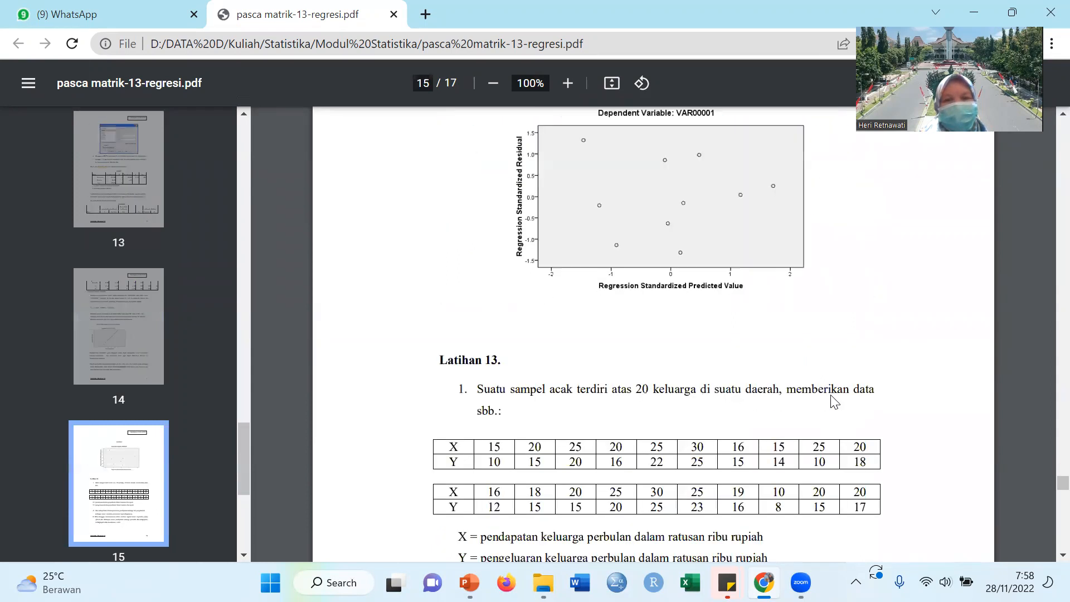
pyautogui.scroll(-6, 834, 401)
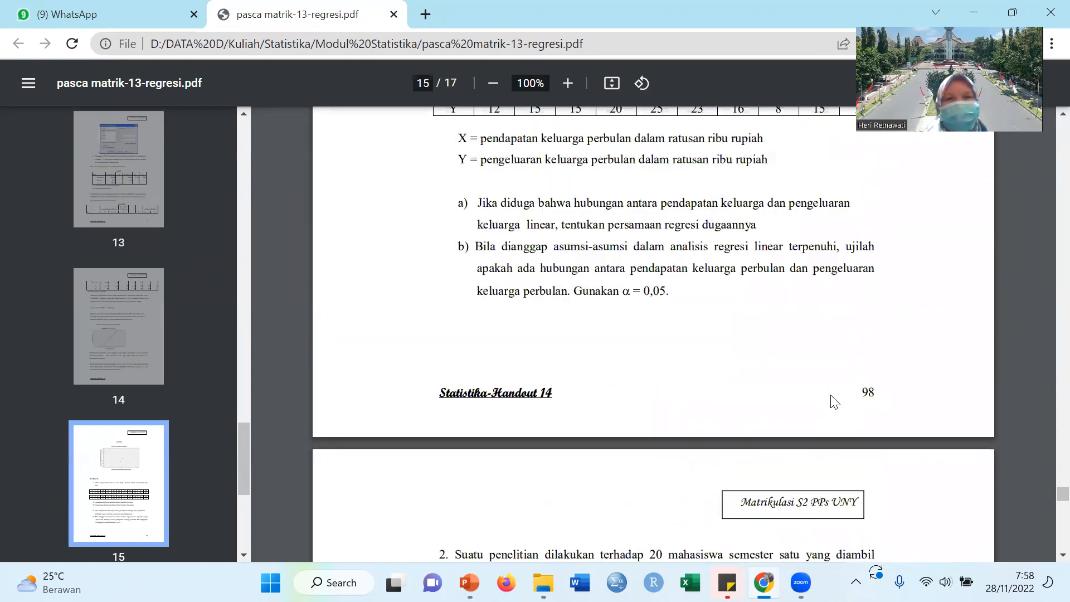
pyautogui.scroll(6, 834, 401)
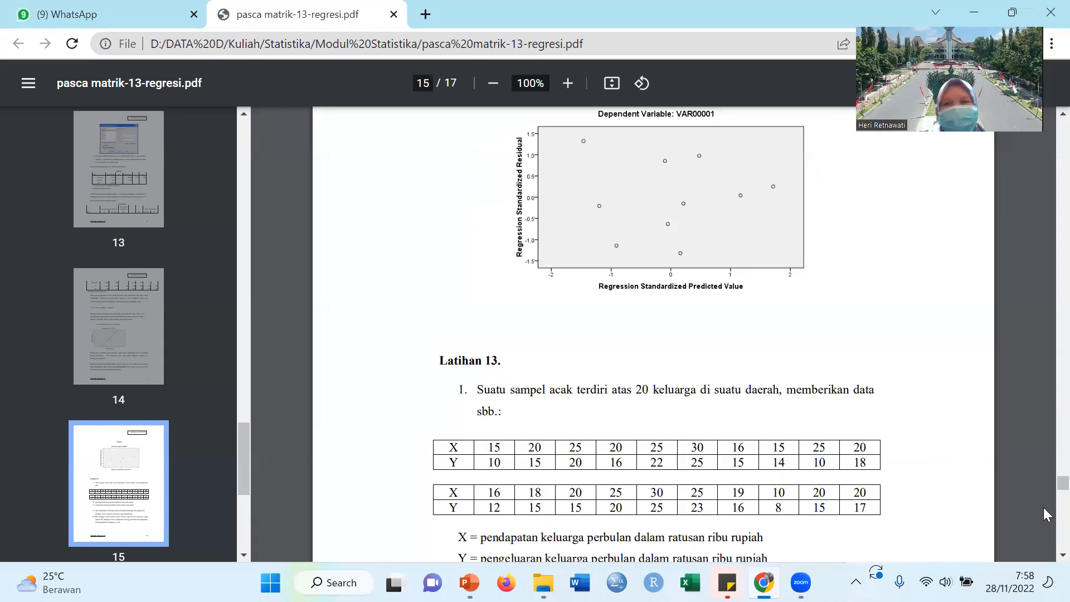
pyautogui.scroll(-2, 1047, 557)
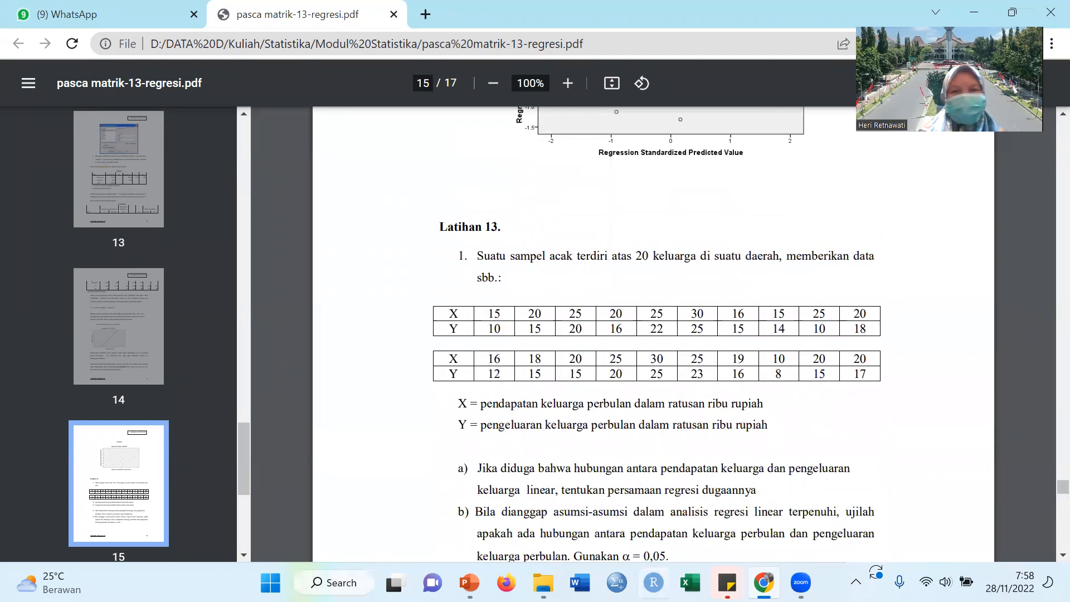
# - Switch to Excel and create a blank workbook
pyautogui.click(689, 582)
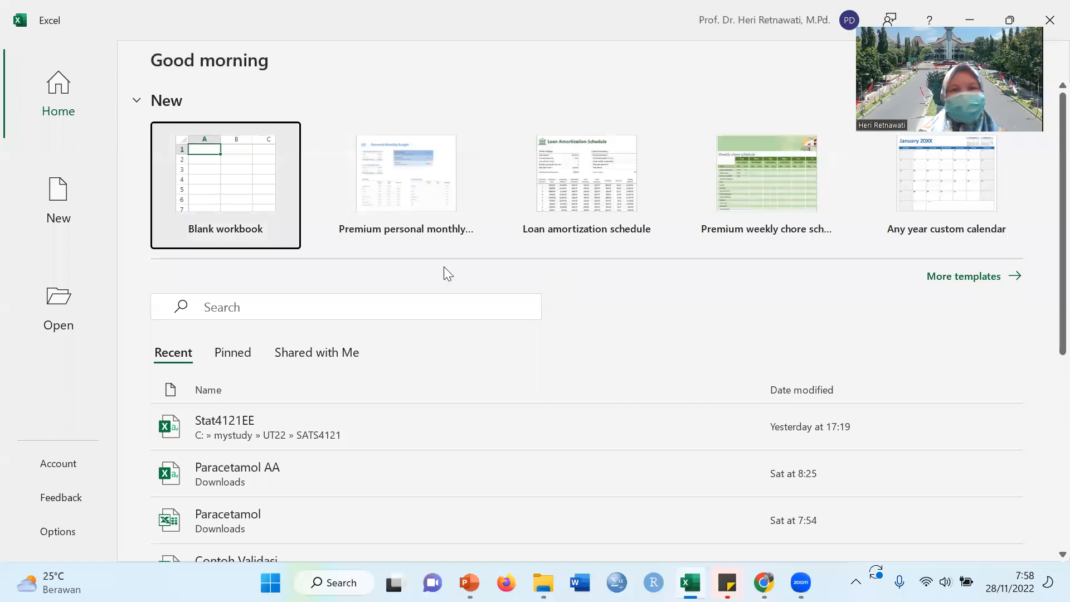
pyautogui.click(201, 178)
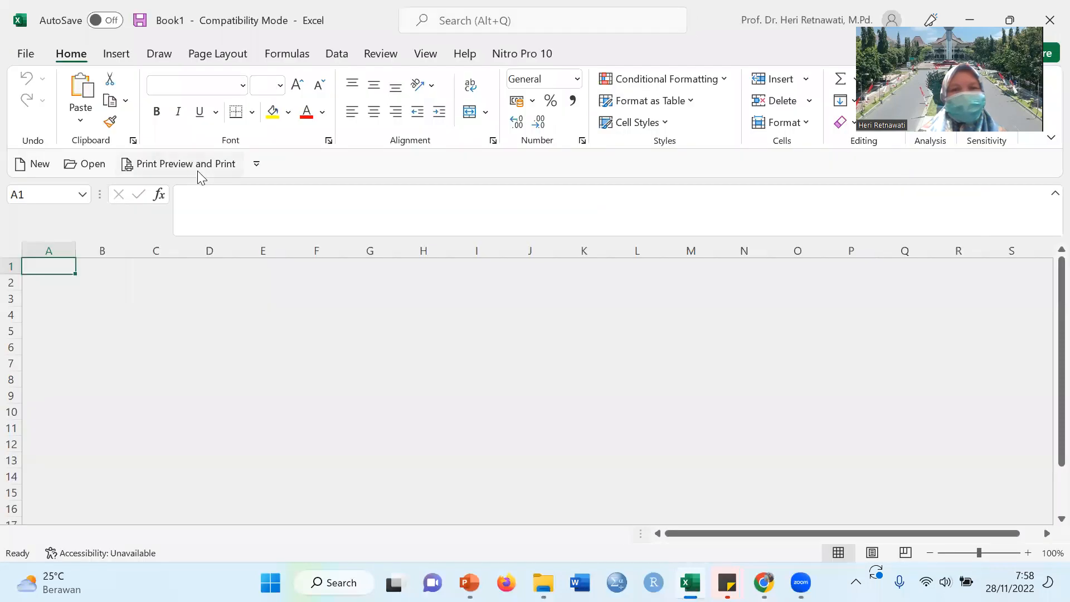
pyautogui.hotkey('ctrl', 'p')
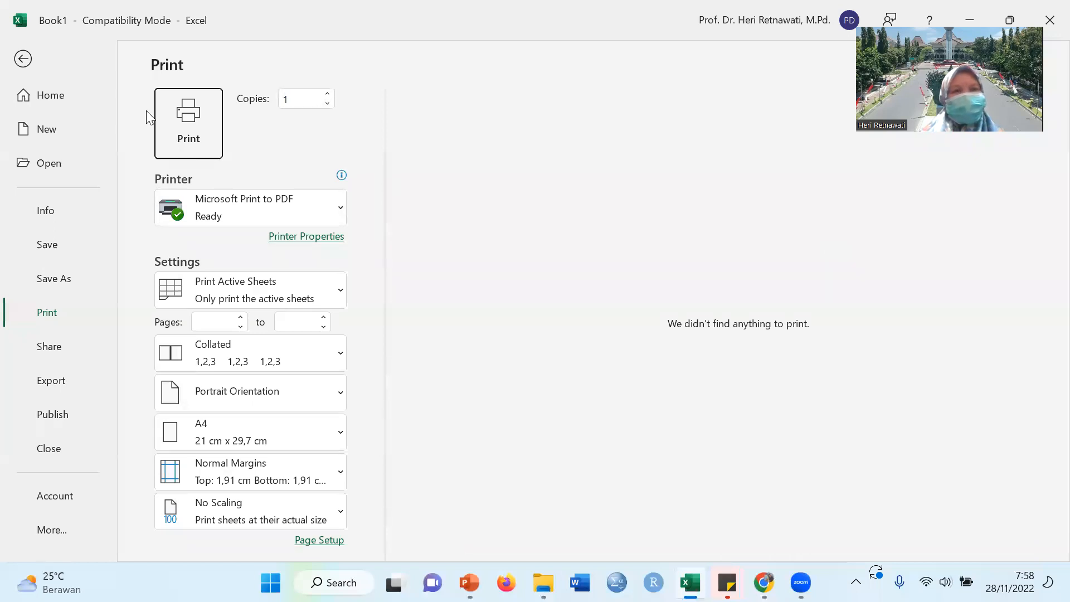
pyautogui.press('Escape')
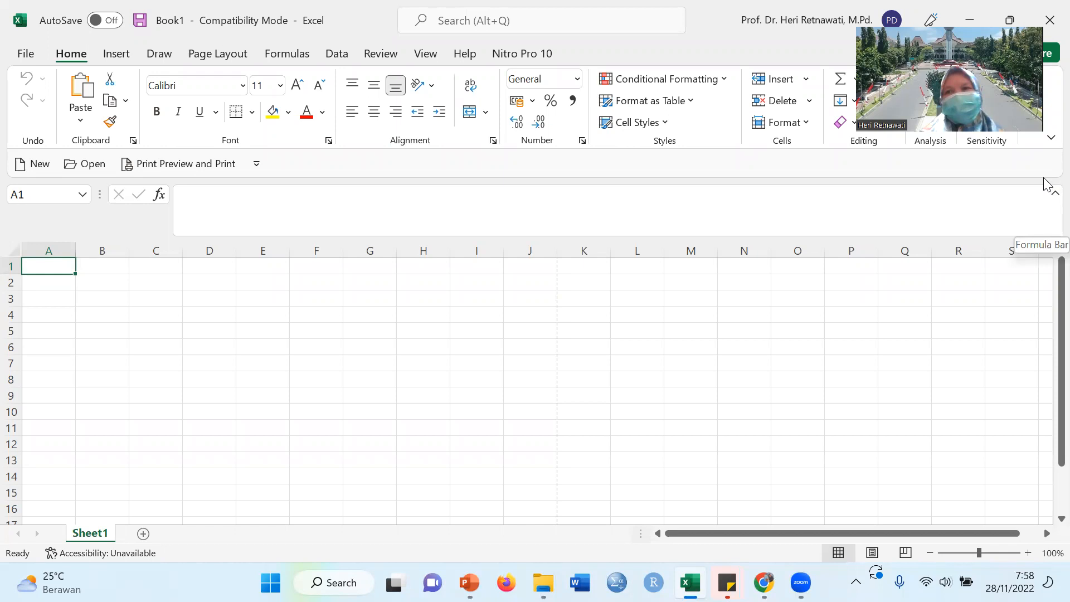
# - Reduce the workbook from full screen to a smaller window and place it beside the Latihan 13 data tables
pyautogui.click(1048, 79)
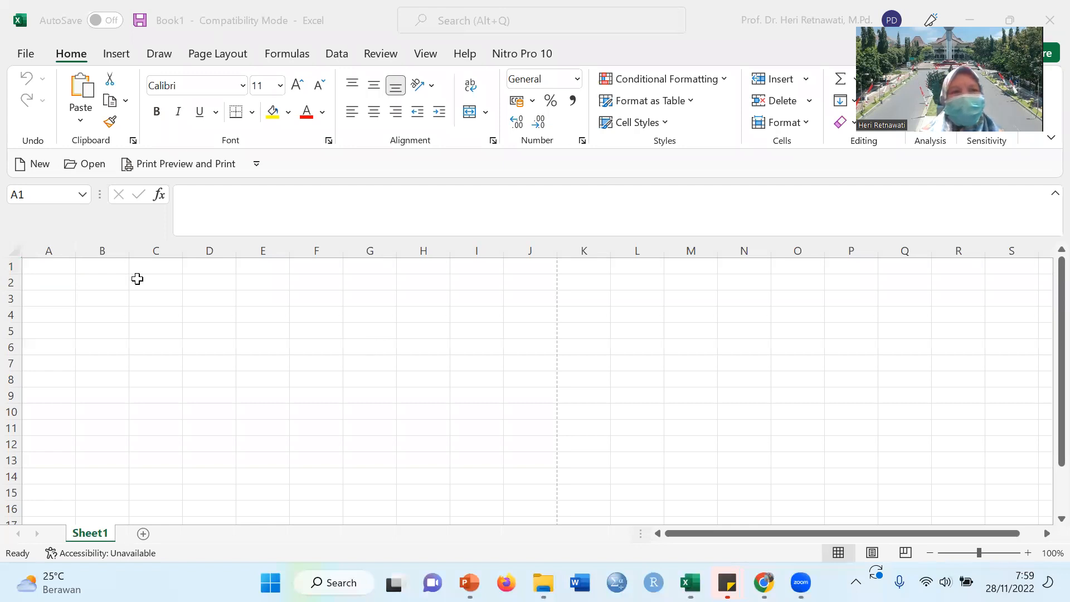
pyautogui.click(51, 266)
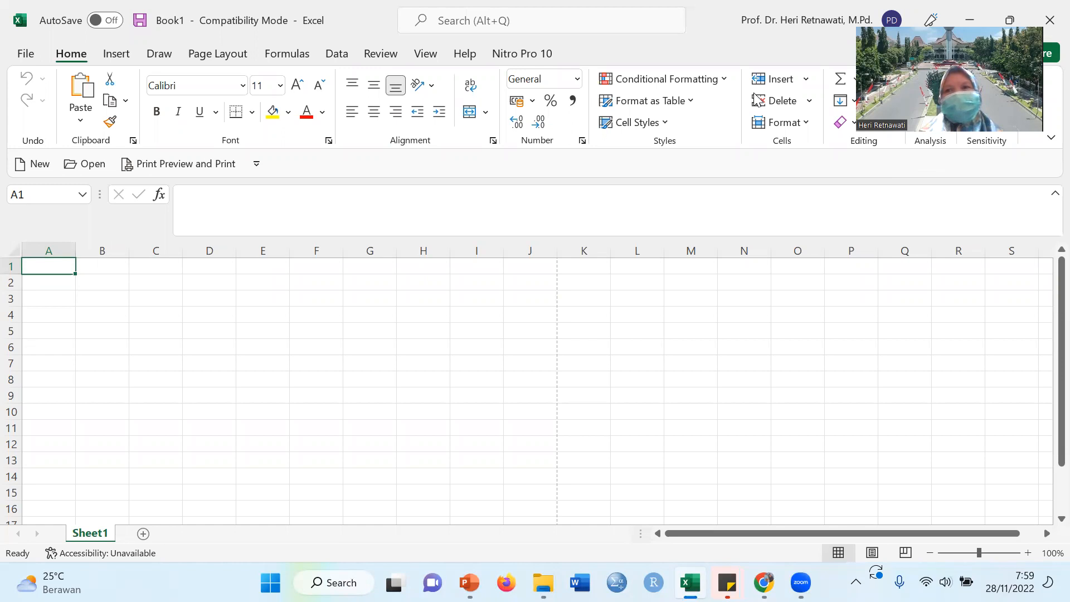
pyautogui.click(665, 64)
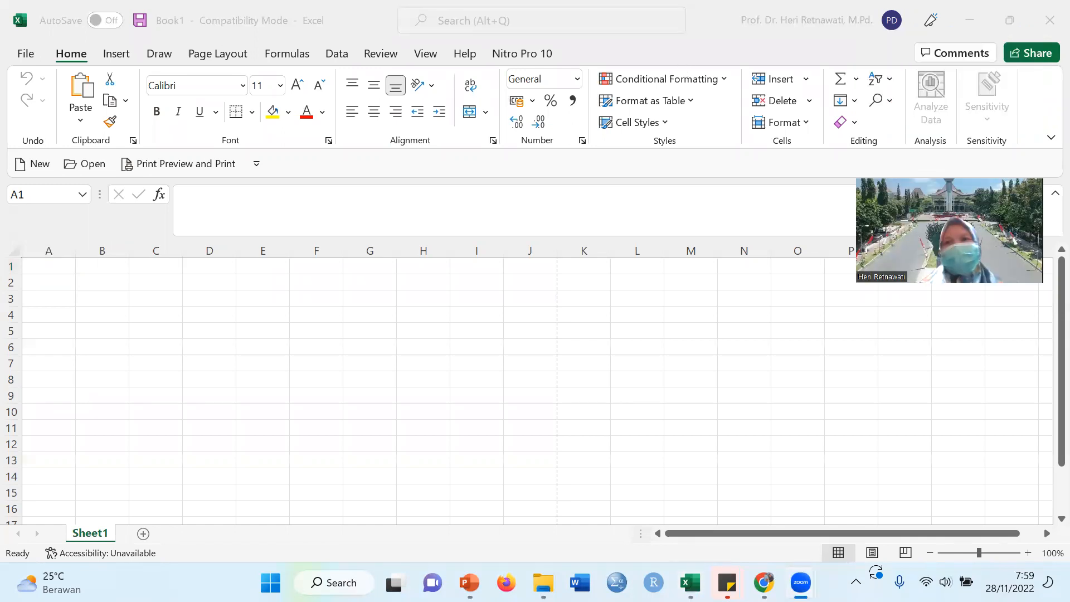
pyautogui.click(1014, 16)
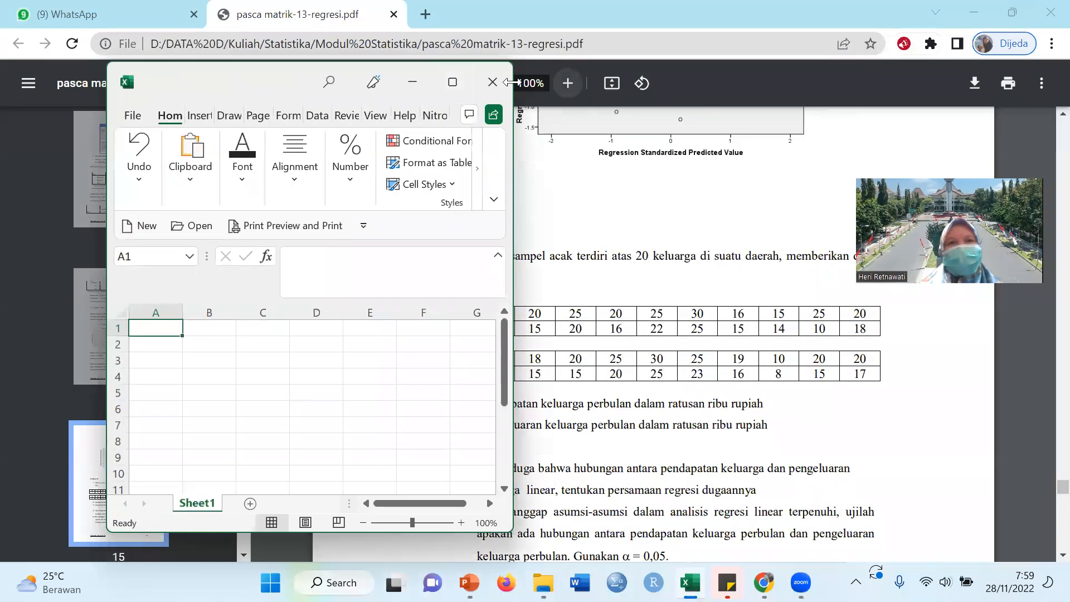
pyautogui.moveTo(287, 76); pyautogui.dragTo(215, 21)
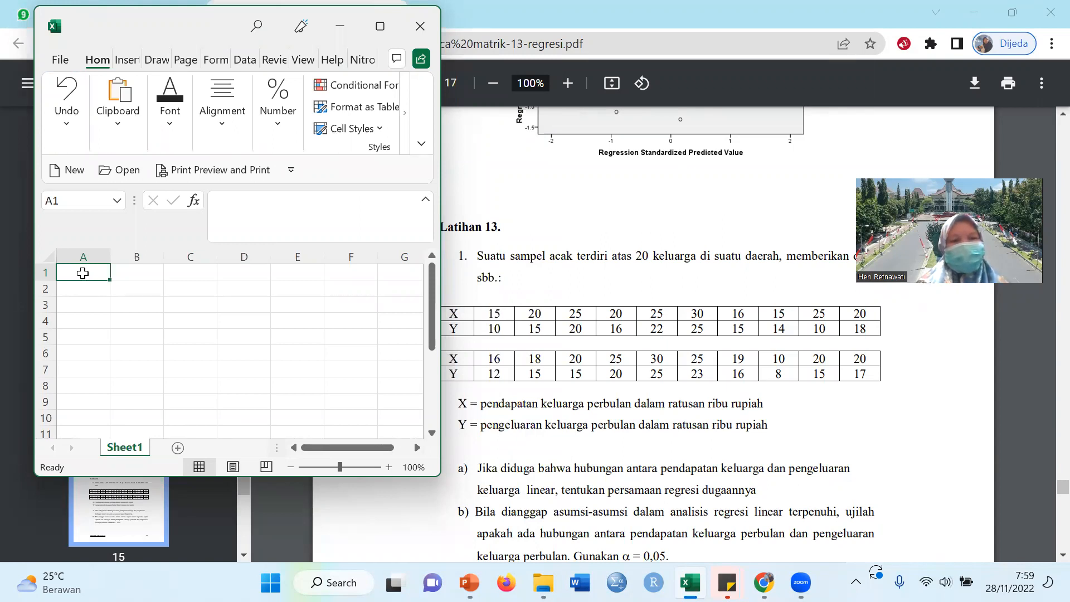
# - Enter the column headers X in cell A1 and y in cell B1
pyautogui.write('X')
pyautogui.press('Tab')
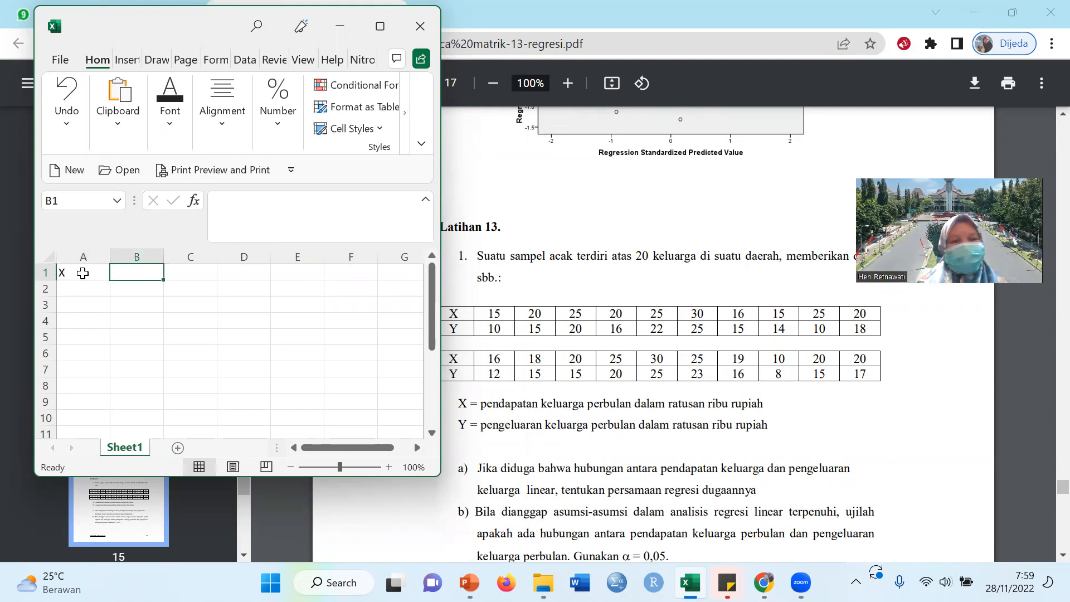
pyautogui.write('y')
pyautogui.press('Return')
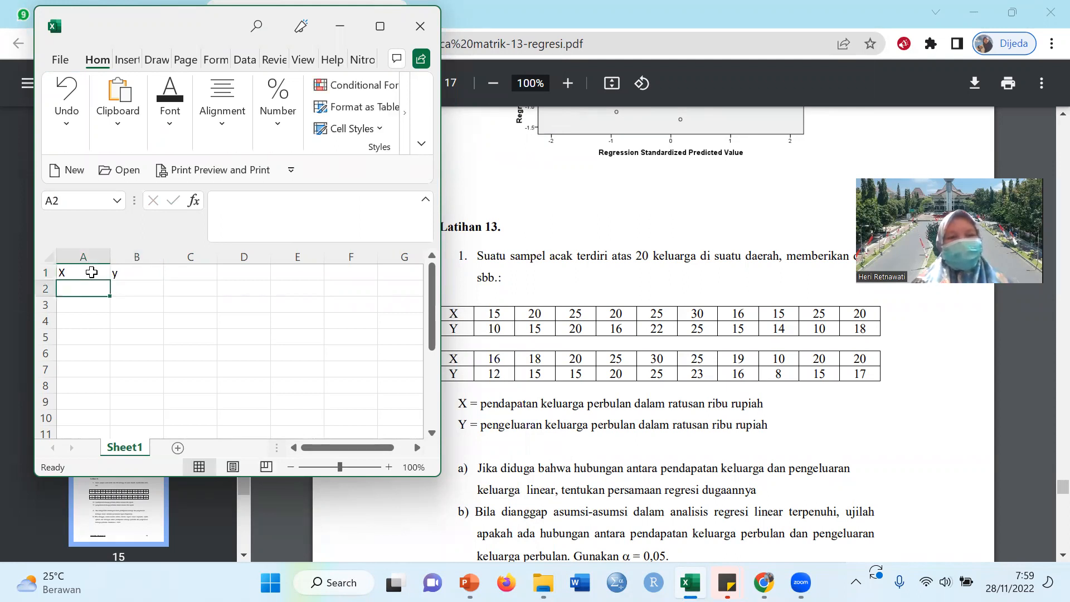
# - Enter the first two X and y pairs, 15 and 10 in row 2, 20 and 15 in row 3
pyautogui.write('15')
pyautogui.press('Tab')
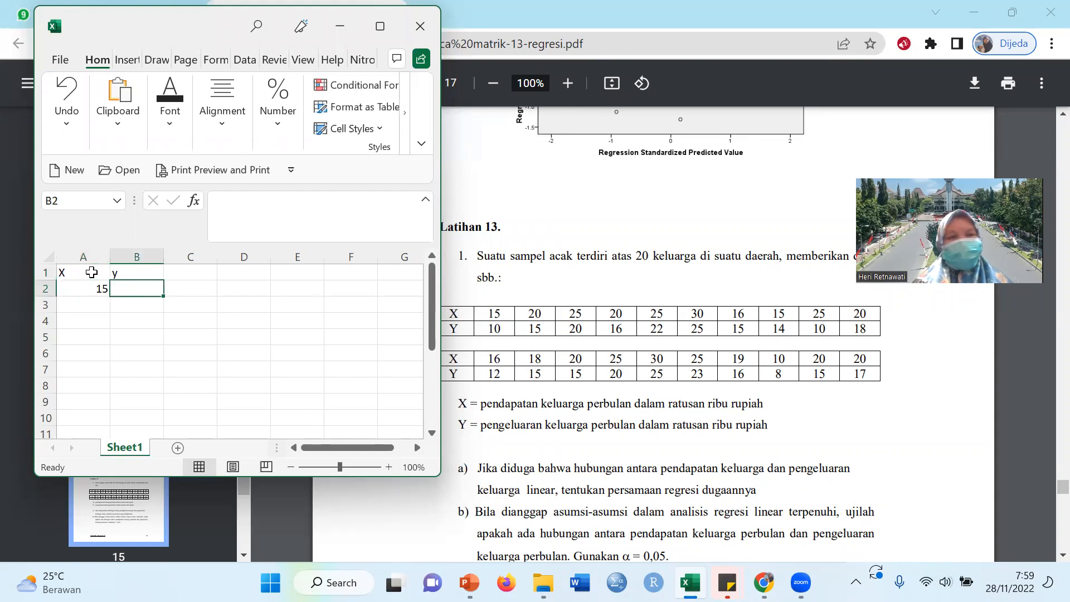
pyautogui.write('10')
pyautogui.press('Down')
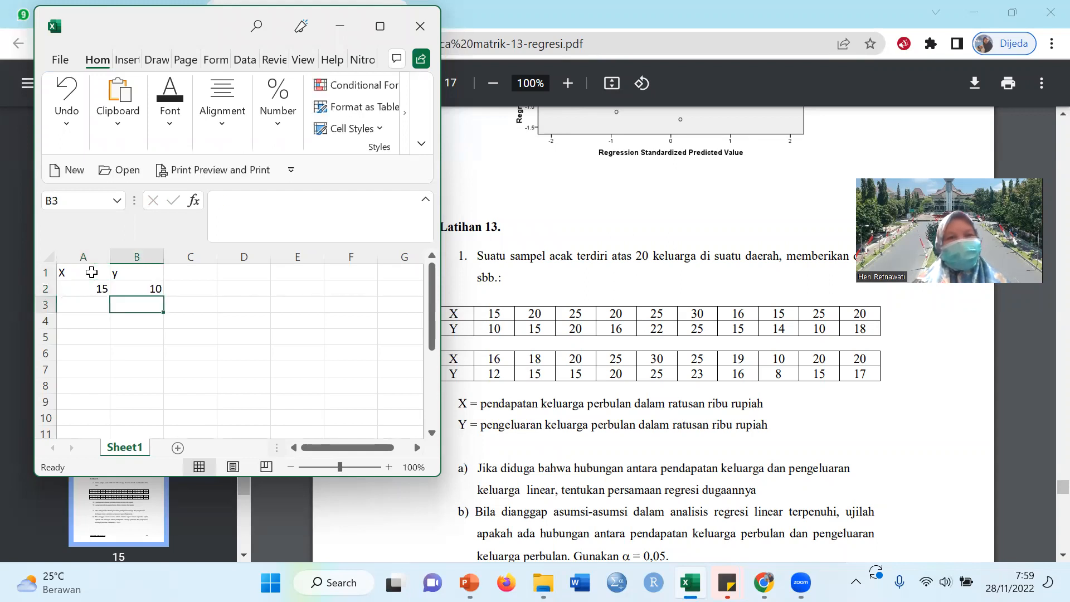
pyautogui.press('Left')
pyautogui.write('2')
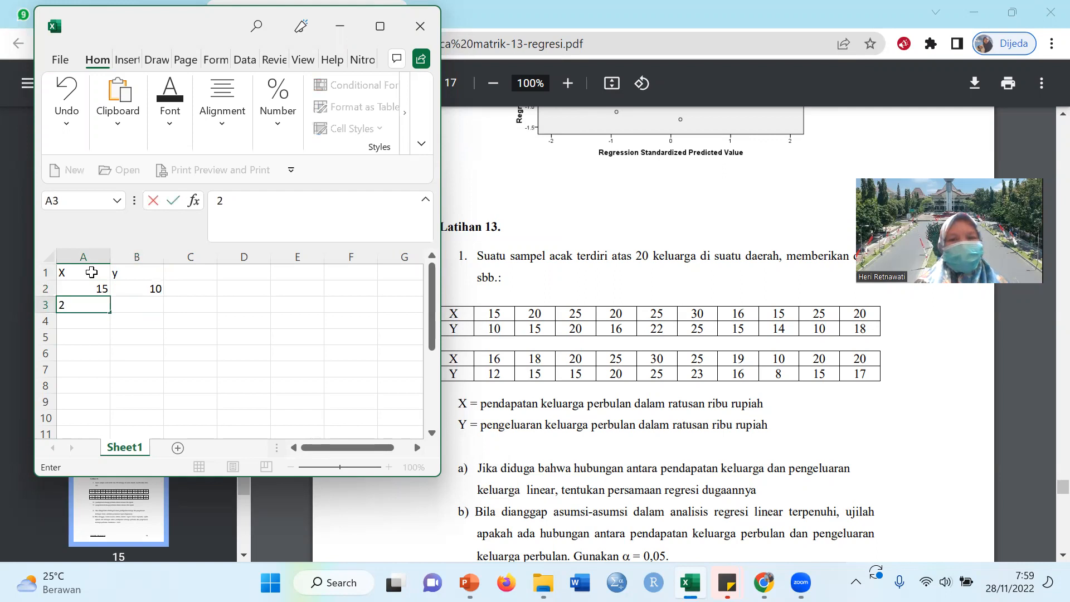
pyautogui.write('0')
pyautogui.press('Right')
pyautogui.write('15')
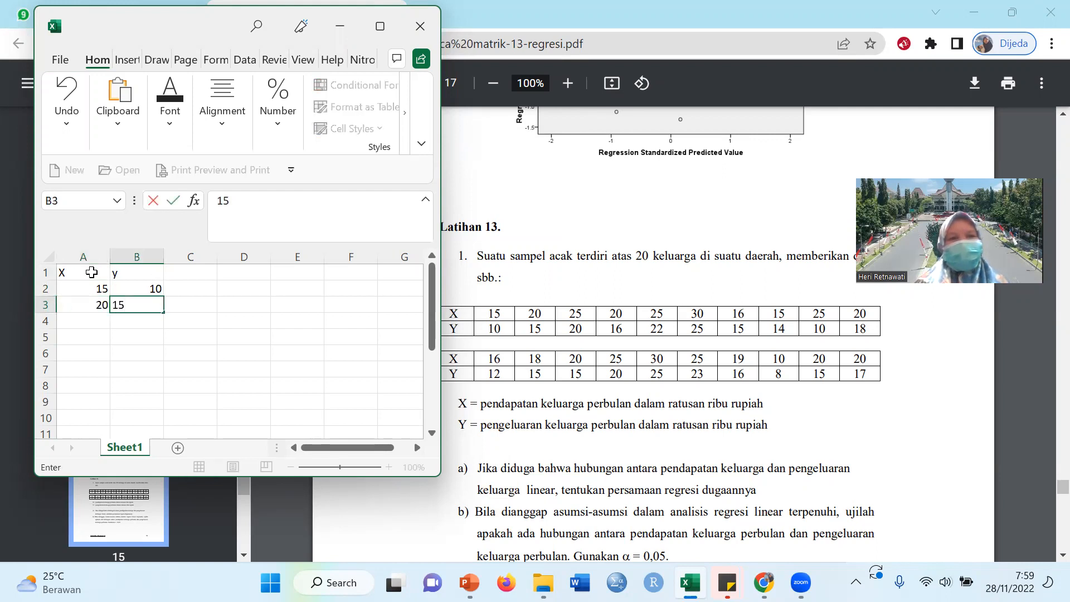
pyautogui.press('Return')
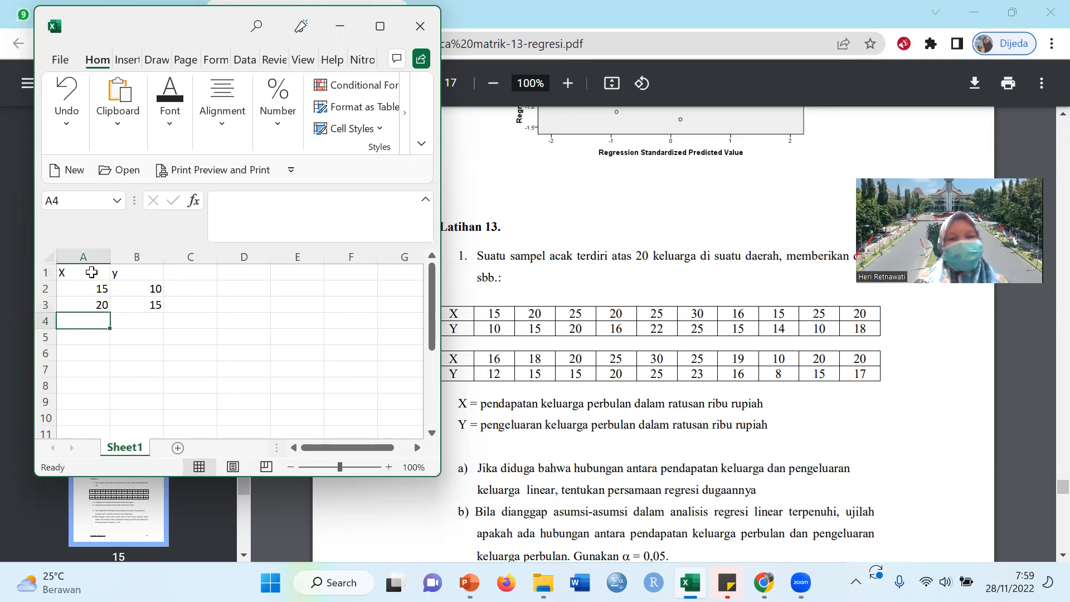
# - Enter the third and fourth X and y pairs, 25 and 20 in row 4, 20 and 16 in row 5
pyautogui.write('25')
pyautogui.press('Right')
pyautogui.write('20')
pyautogui.press('Right')
pyautogui.press('Down')
pyautogui.press('Left')
pyautogui.press('Left')
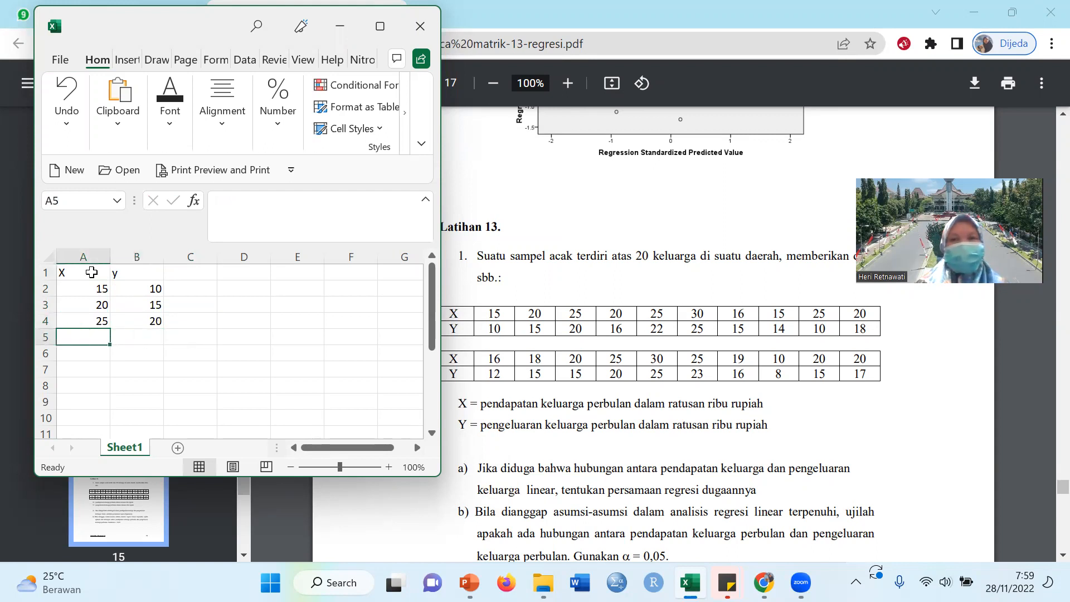
pyautogui.write('20')
pyautogui.press('Right')
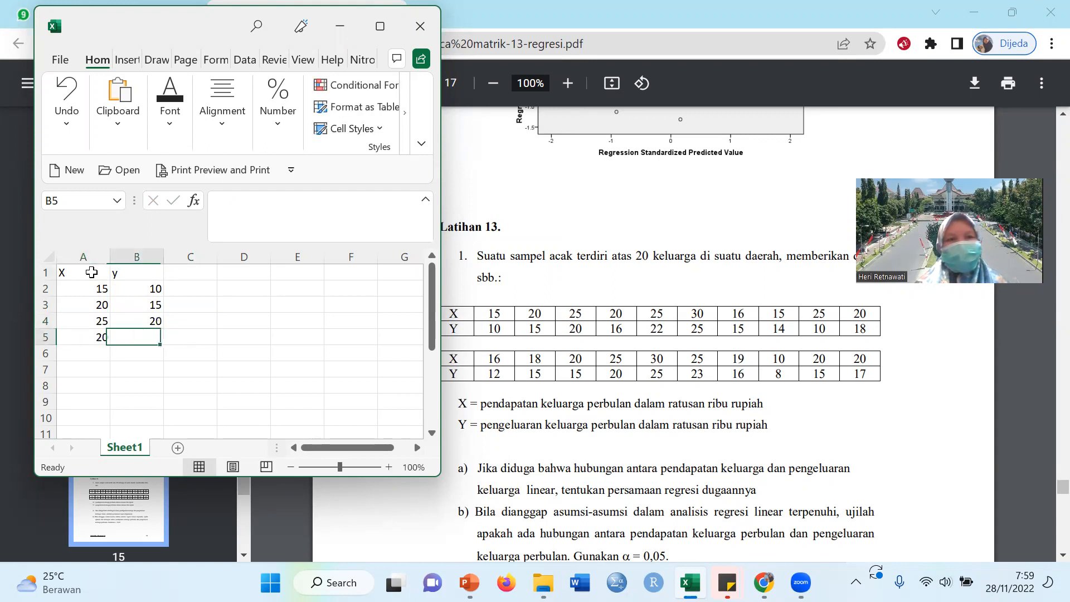
pyautogui.write('16')
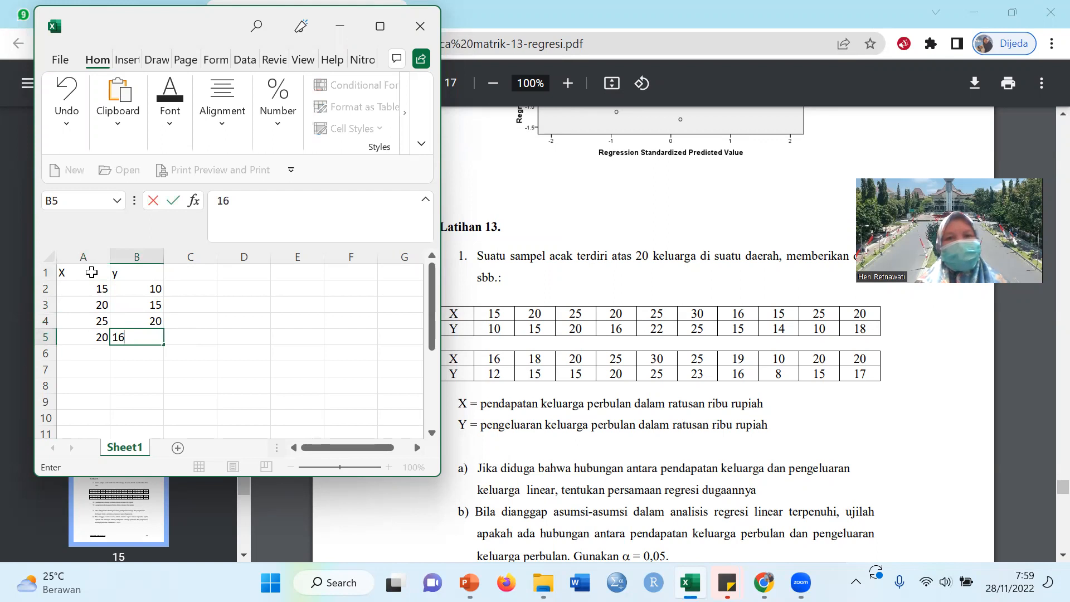
pyautogui.press('Return')
pyautogui.press('Left')
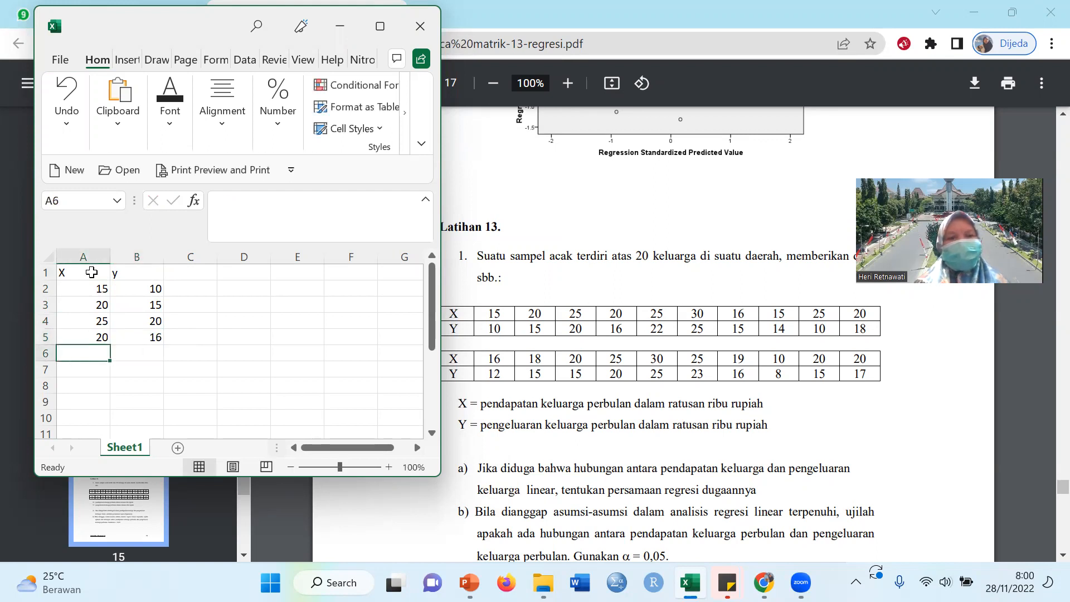
# - Enter the fifth and sixth X and y pairs, 25 and 22 in row 6, 30 and 25 in row 7
pyautogui.write('25')
pyautogui.press('Tab')
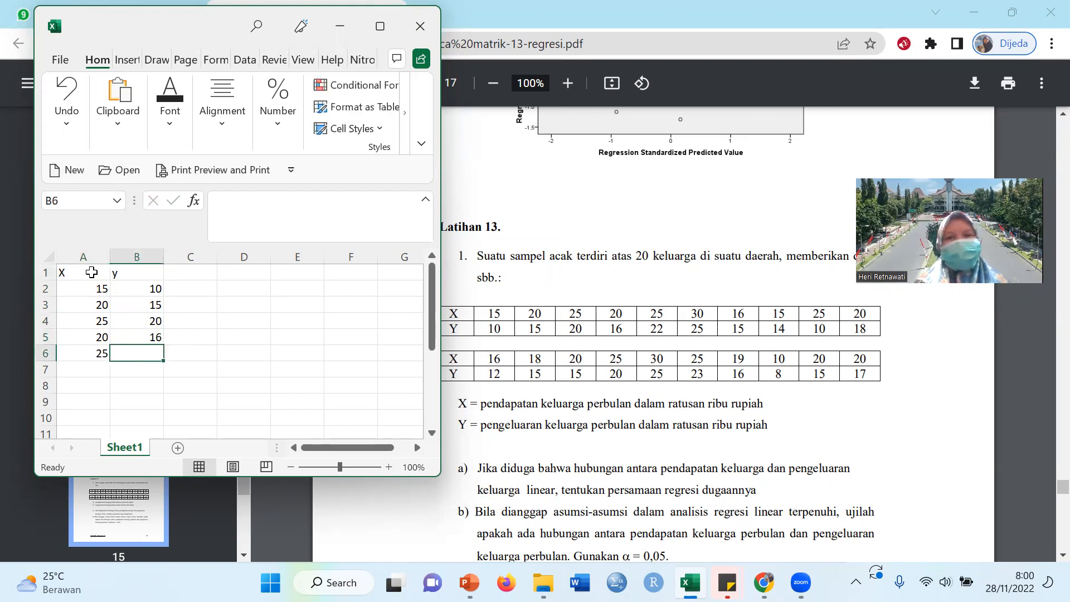
pyautogui.write('22')
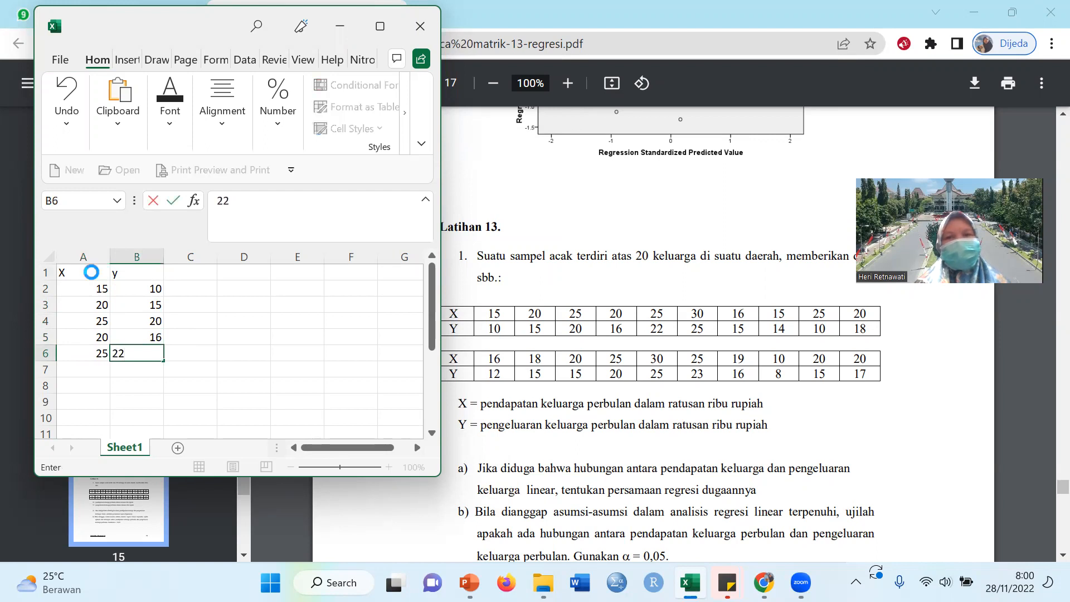
pyautogui.press('Return')
pyautogui.write('30')
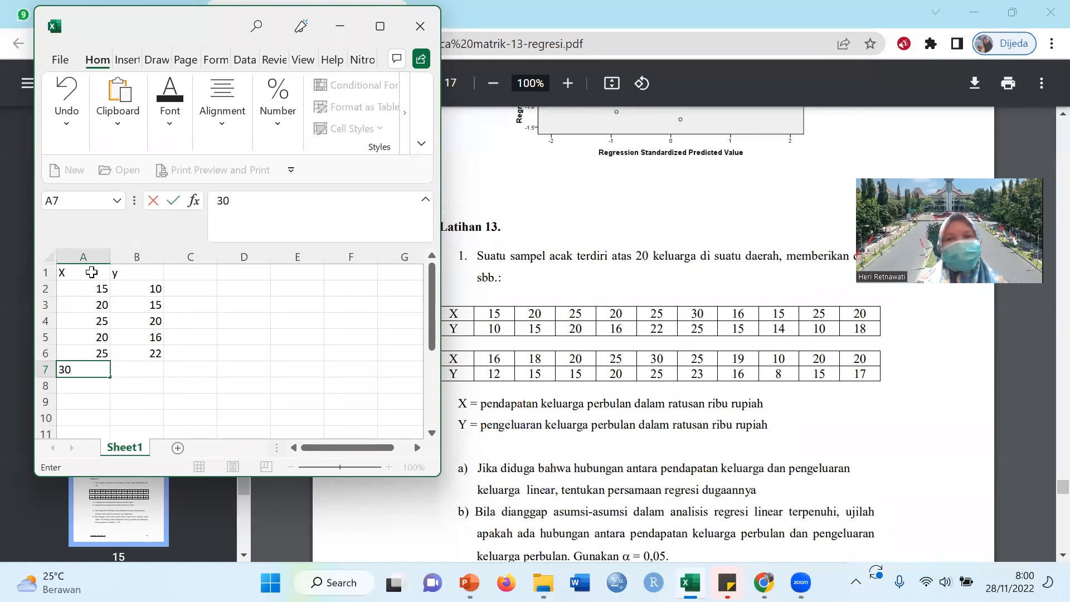
pyautogui.press('Tab')
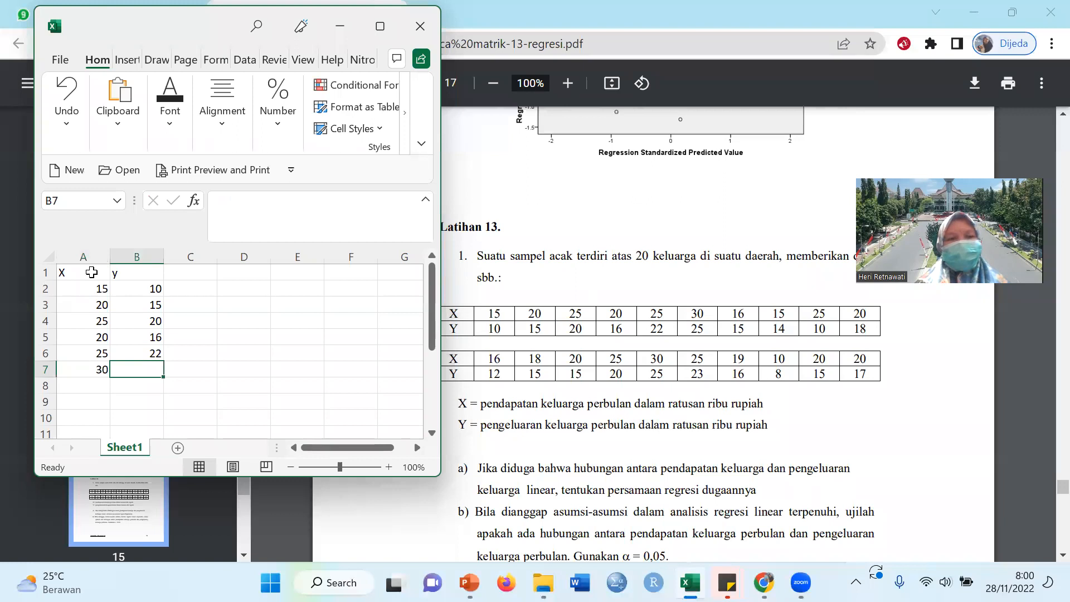
pyautogui.write('25')
pyautogui.press('Return')
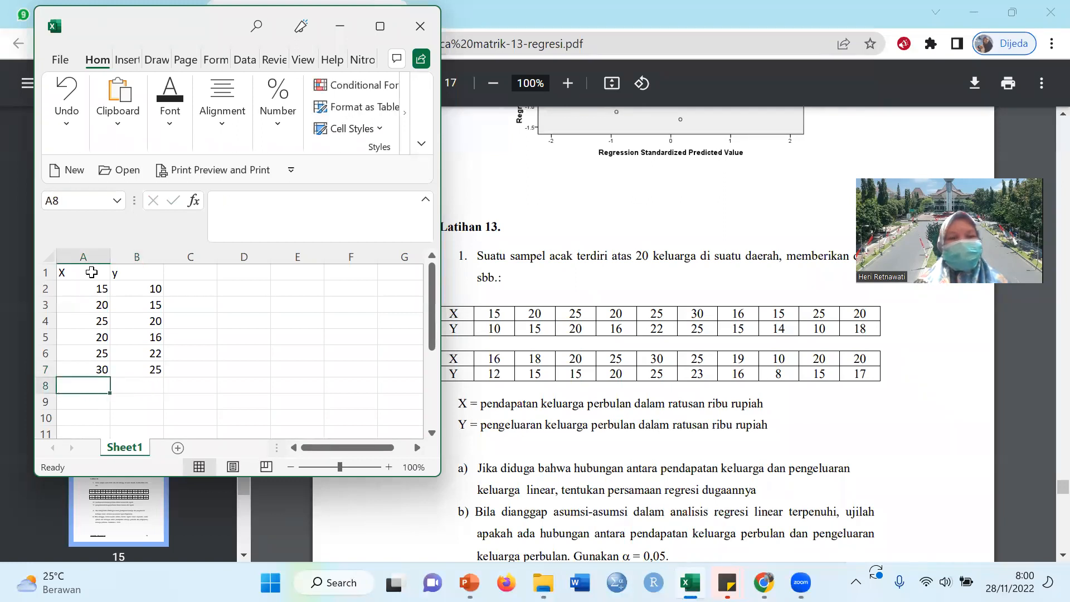
# - Enter the seventh data pair in row 8, with X 16 and y 15
pyautogui.write('15')
pyautogui.press('BackSpace')
pyautogui.write('6')
pyautogui.press('Tab')
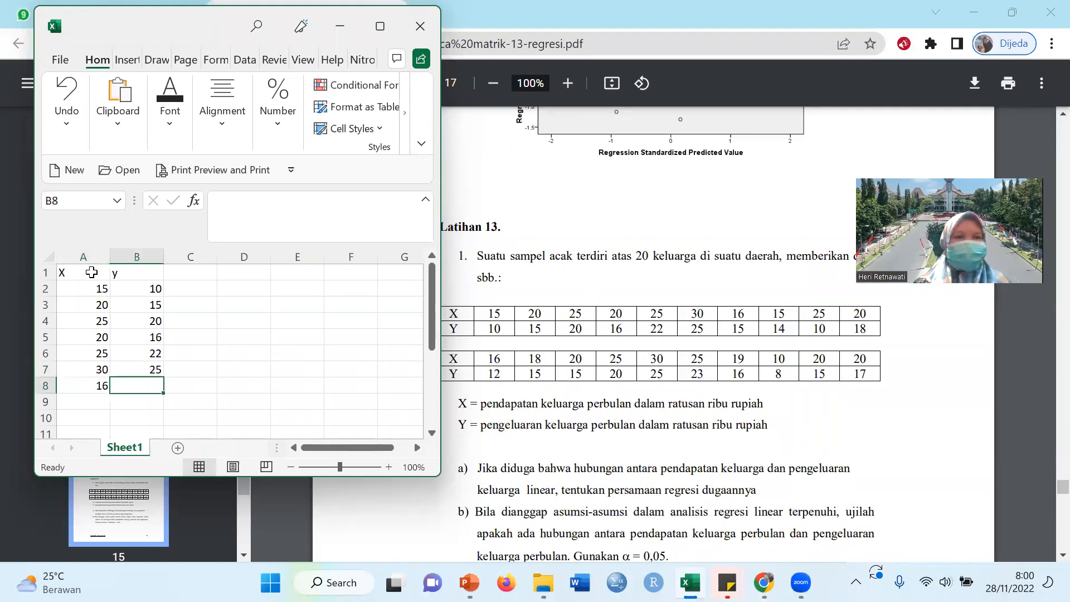
pyautogui.write('15')
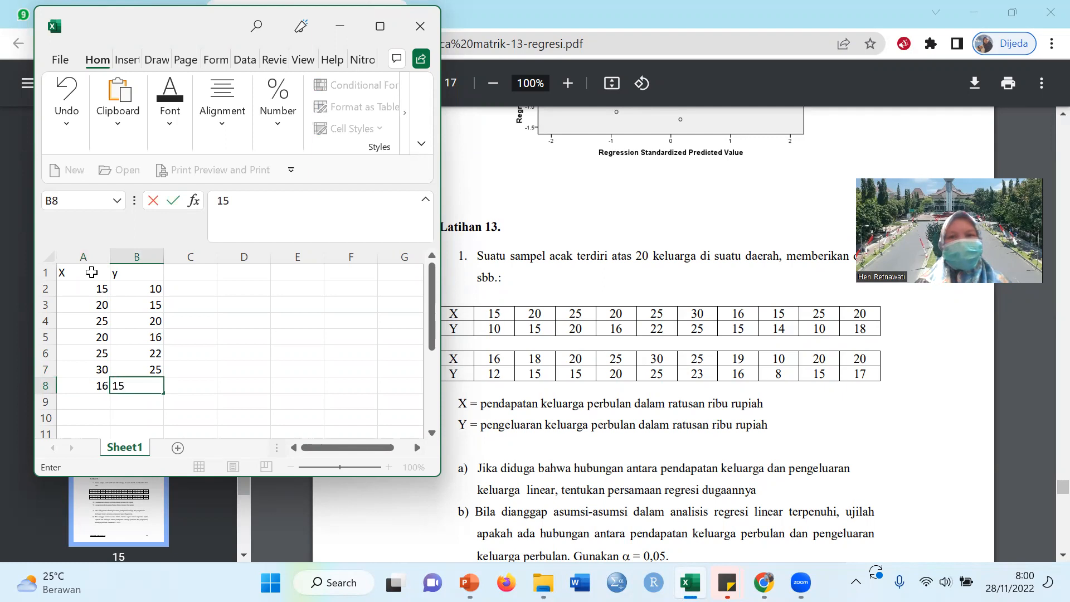
pyautogui.press('Return')
pyautogui.press('Left')
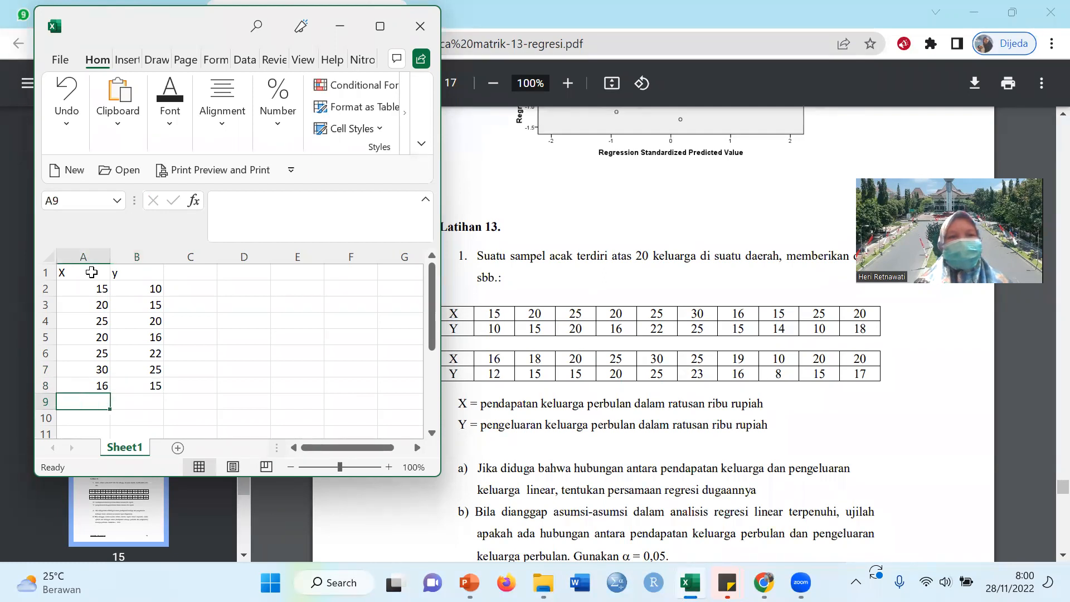
# - Enter the eighth data pair in row 9, with X 15 and y 14
pyautogui.write('15')
pyautogui.press('Tab')
pyautogui.write('14')
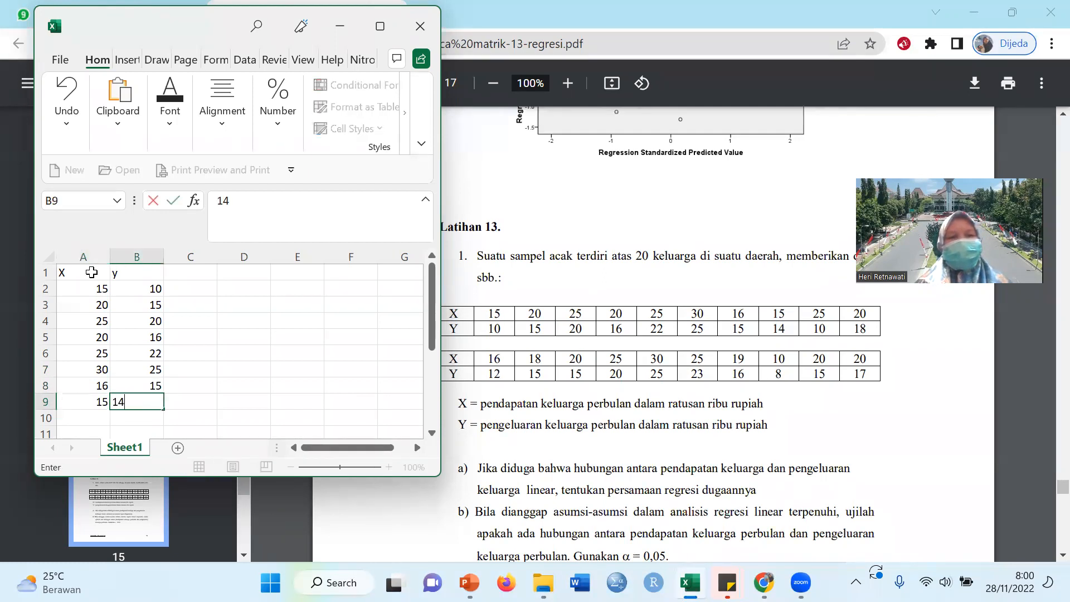
pyautogui.press('Tab')
pyautogui.press('Down')
pyautogui.press('Left')
pyautogui.press('Left')
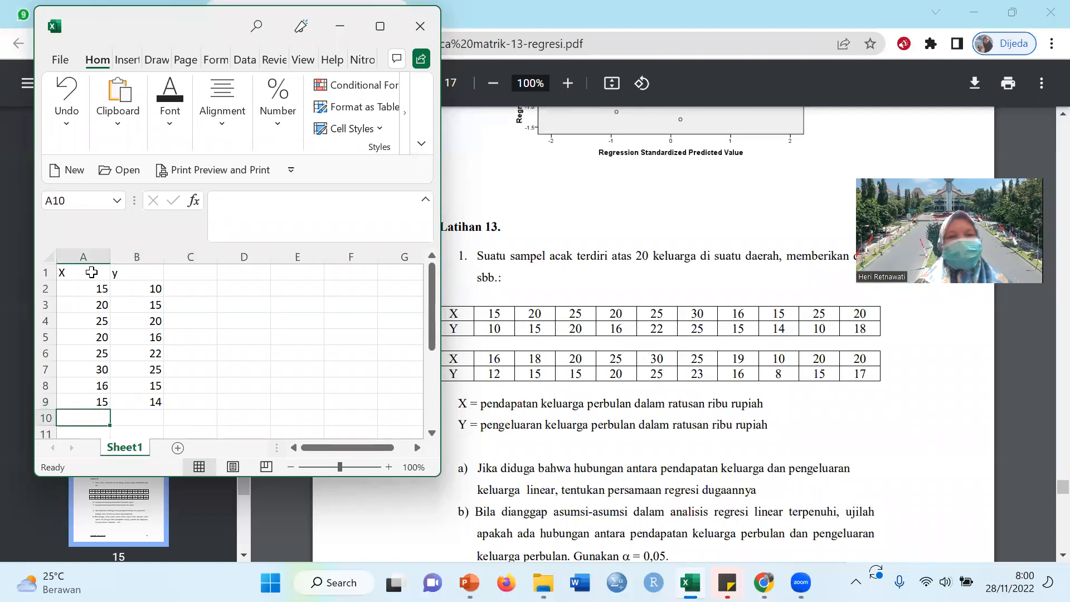
# - Enter the last two pairs of the first data table, 25 and 10 in row 10, 20 and 18 in row 11
pyautogui.write('25')
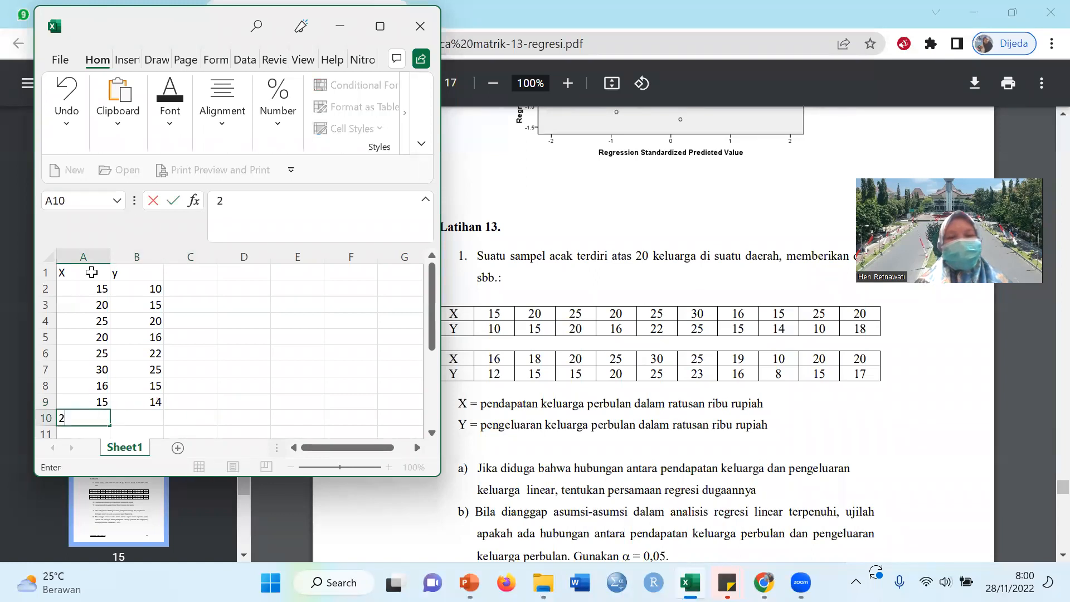
pyautogui.press('Tab')
pyautogui.write('1')
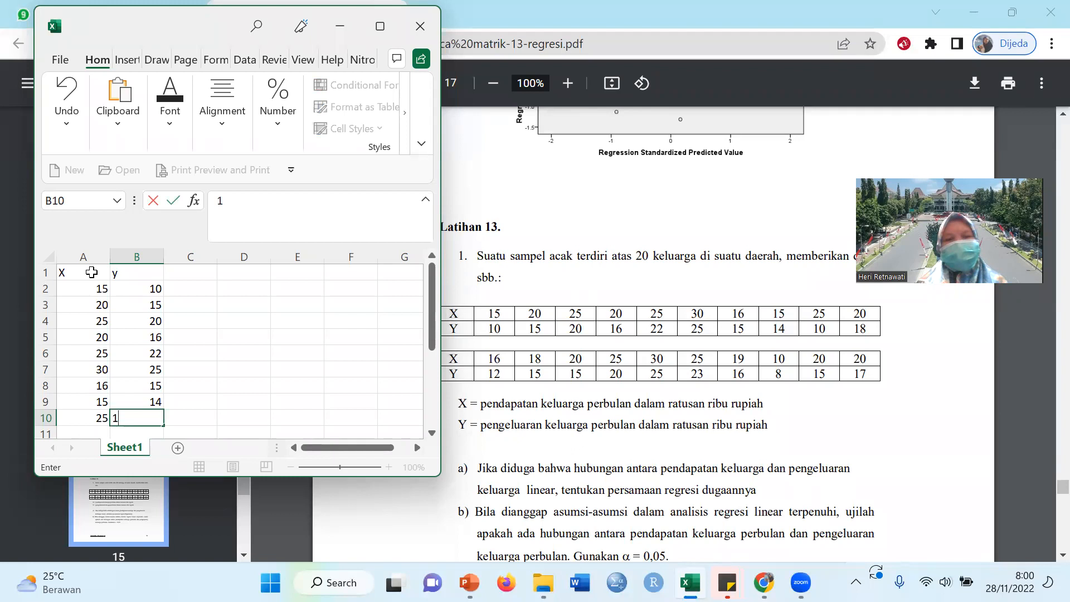
pyautogui.write('0')
pyautogui.press('Down')
pyautogui.press('Left')
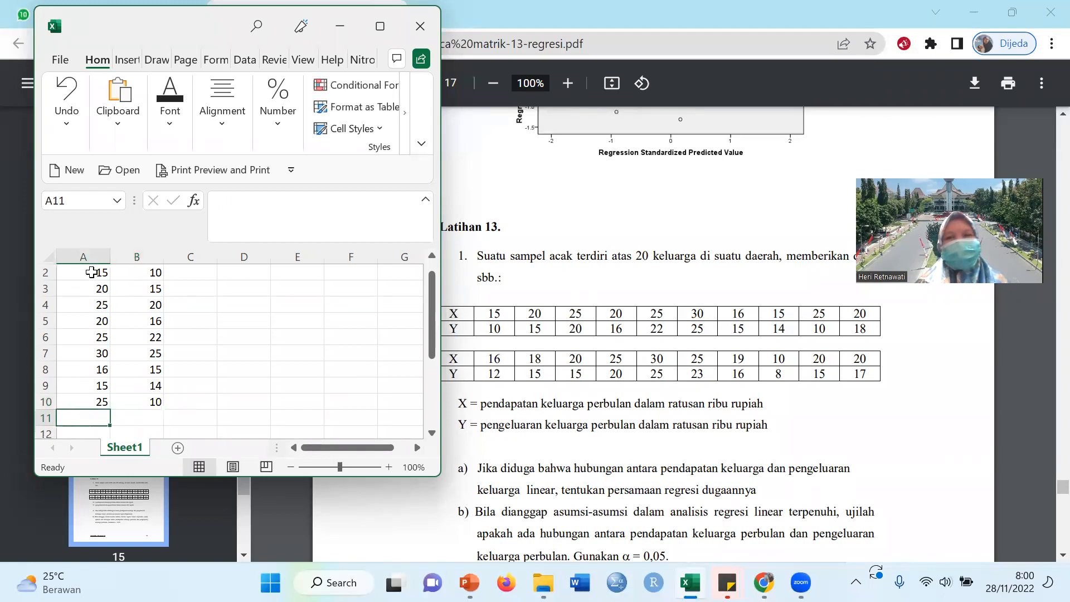
pyautogui.write('20')
pyautogui.press('Tab')
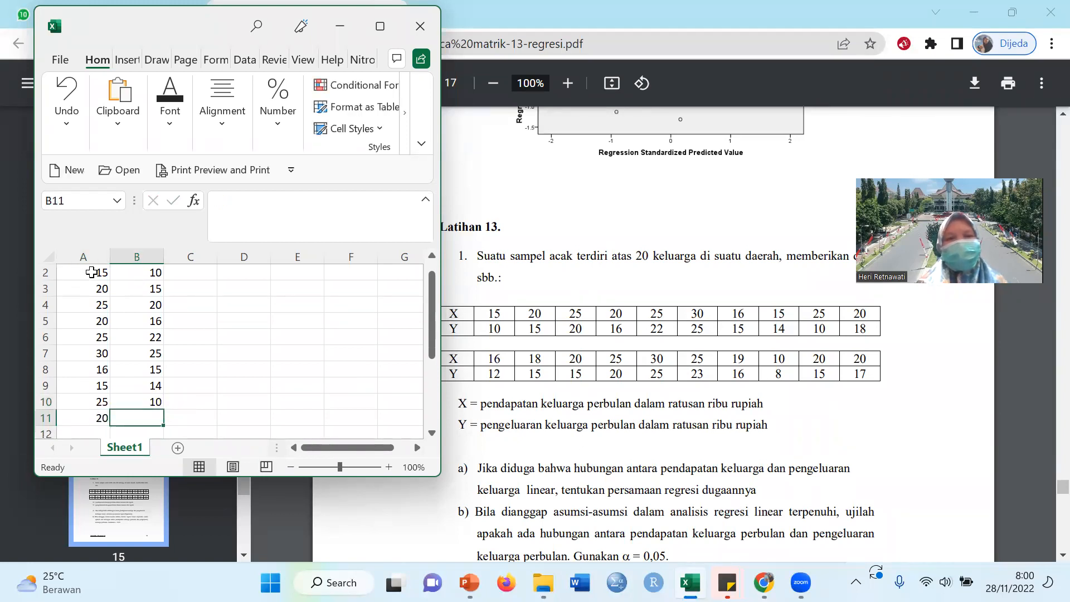
pyautogui.write('18')
pyautogui.press('Down')
pyautogui.press('Return')
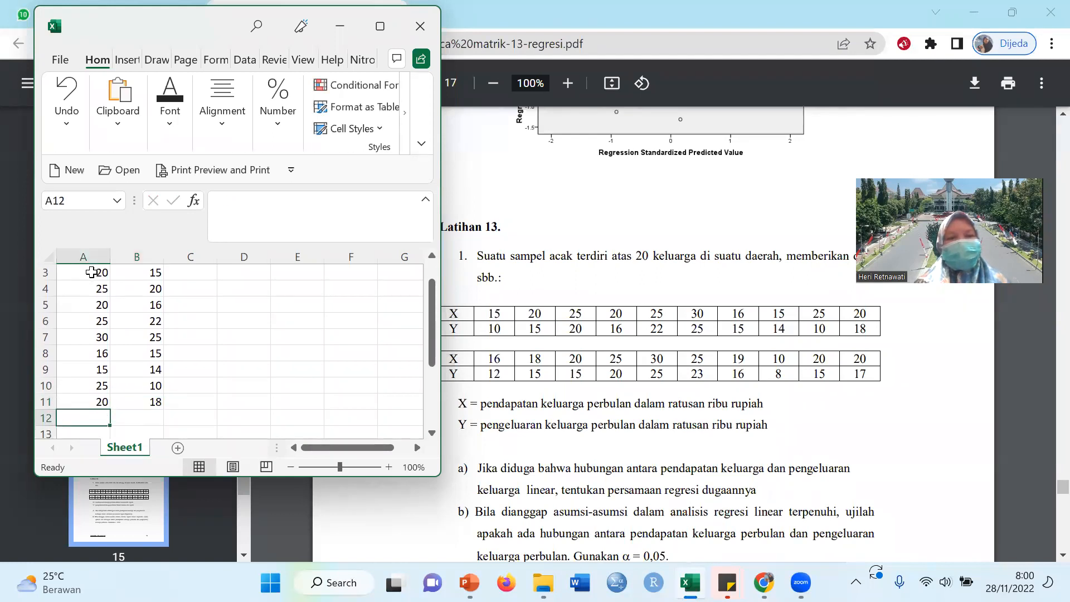
# - Start the second data table's values with 16 and 12 in row 12, and 16 and 15 in row 13
pyautogui.write('16')
pyautogui.press('Tab')
pyautogui.write('12')
pyautogui.press('Return')
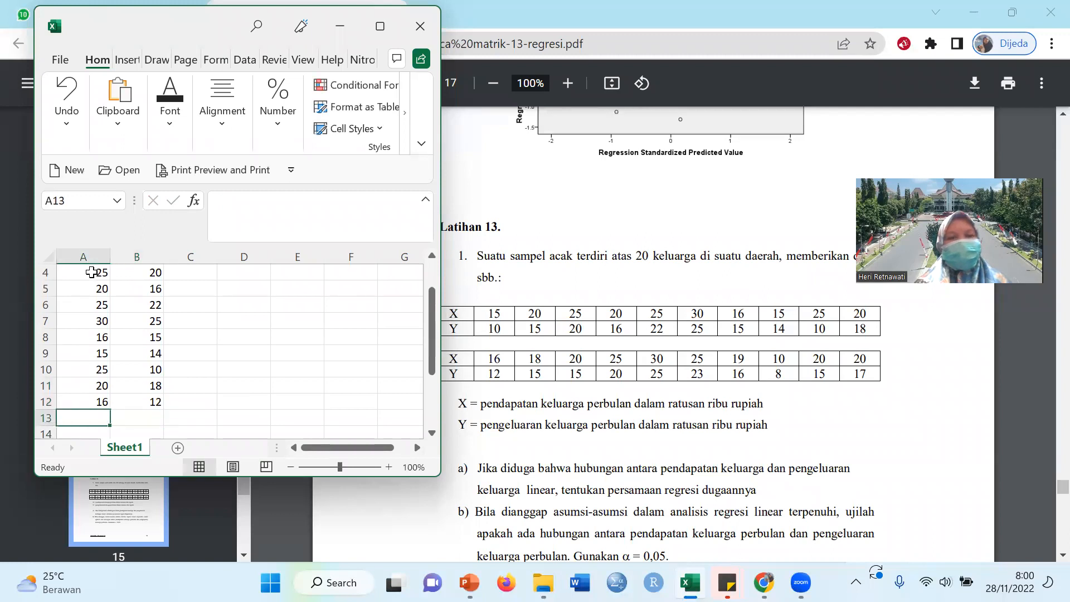
pyautogui.write('16')
pyautogui.press('Tab')
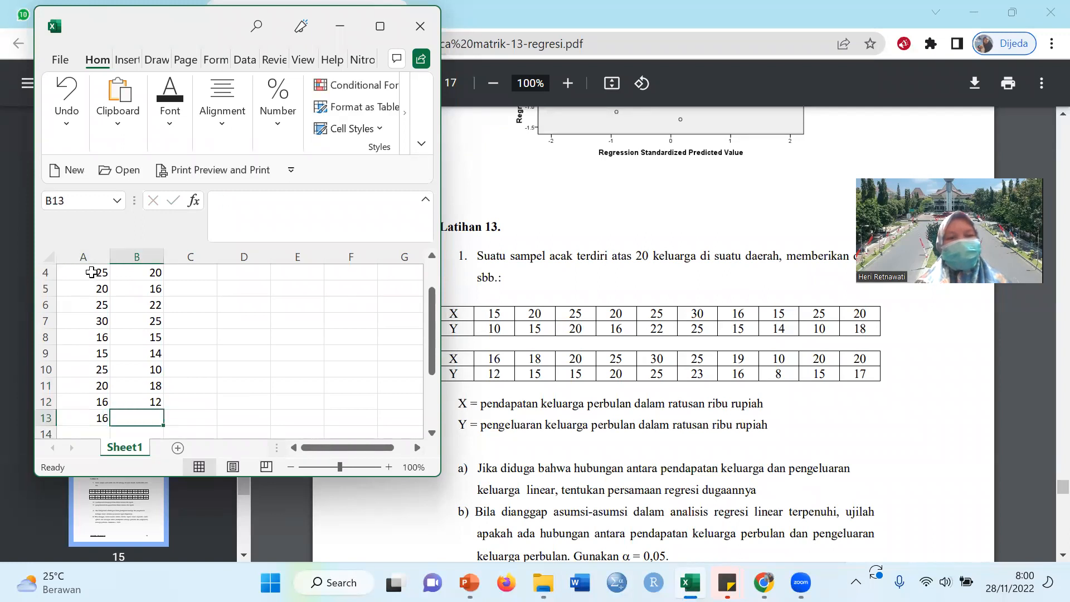
pyautogui.write('15')
pyautogui.press('Return')
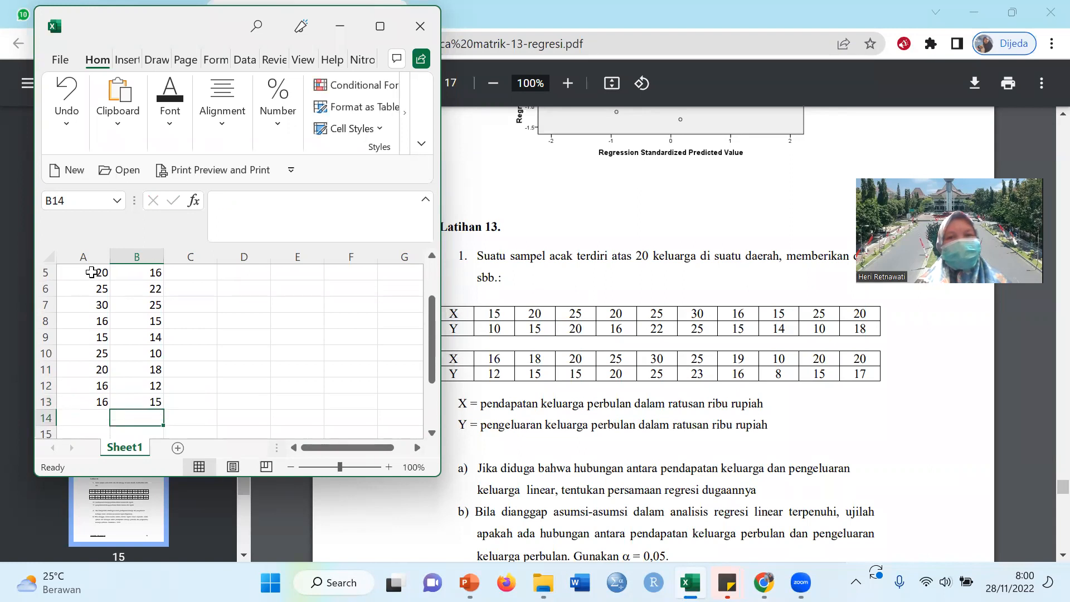
# - Enter the X and y pairs 20 and 15 in row 14, and 25 and 20 in row 15
pyautogui.write('20')
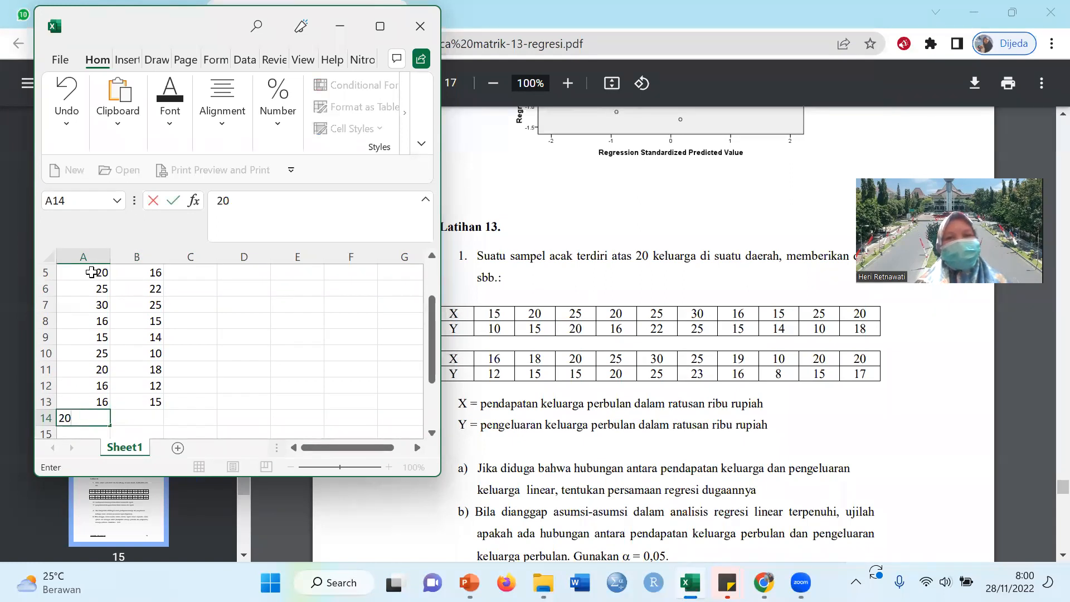
pyautogui.press('Tab')
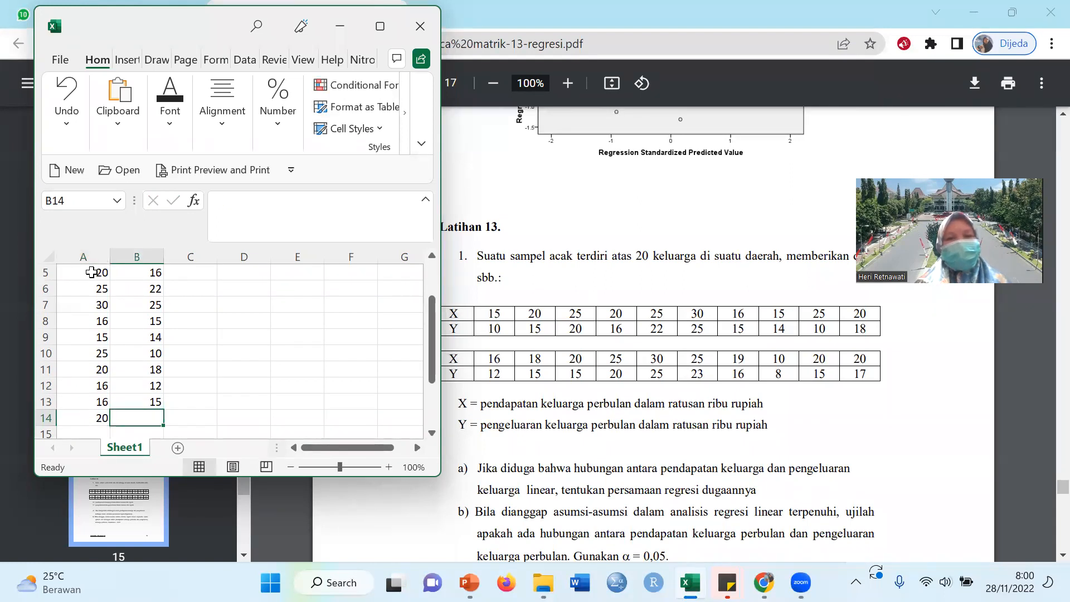
pyautogui.write('15')
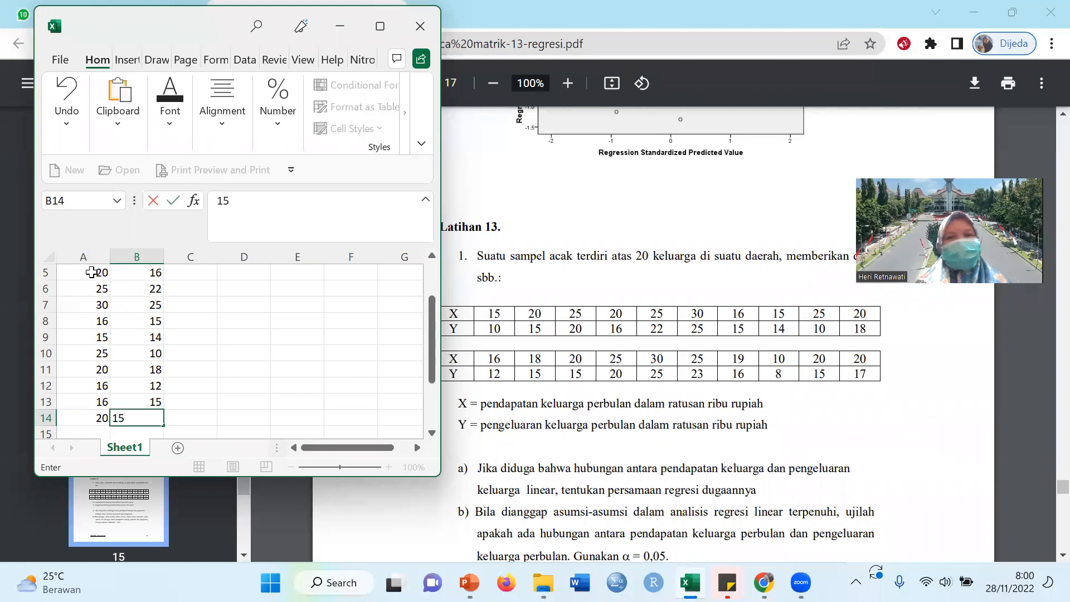
pyautogui.press('Down')
pyautogui.press('Left')
pyautogui.write('26')
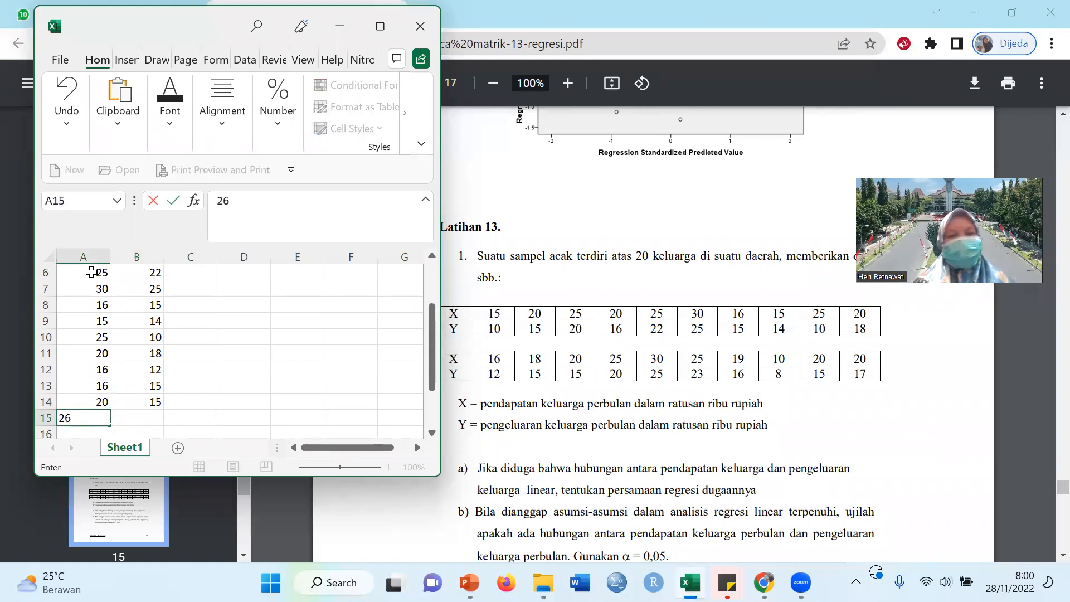
pyautogui.press('BackSpace')
pyautogui.write('5')
pyautogui.press('Tab')
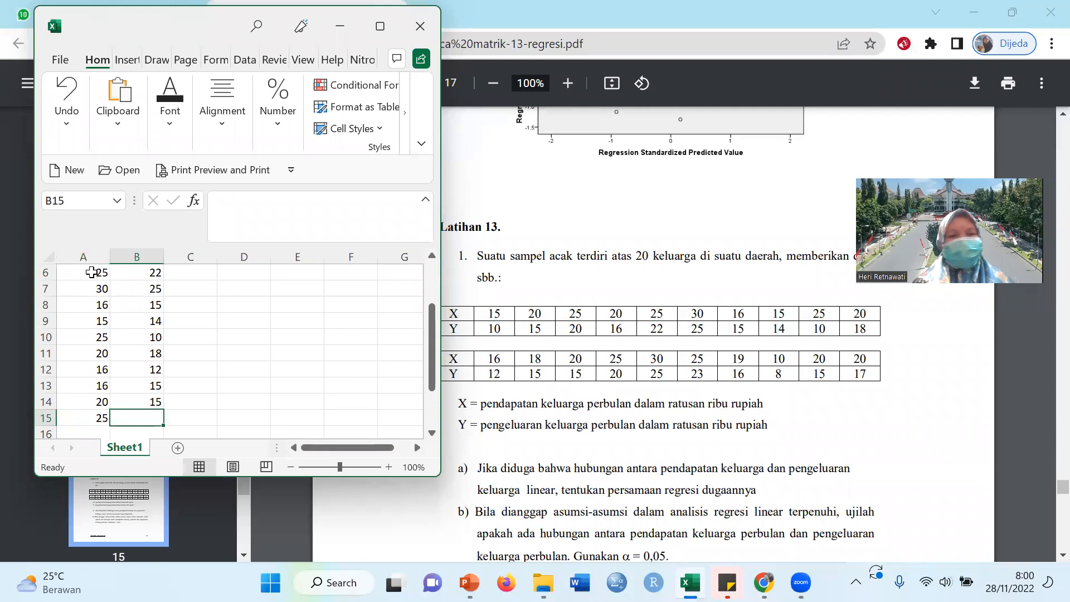
pyautogui.write('20')
pyautogui.press('Down')
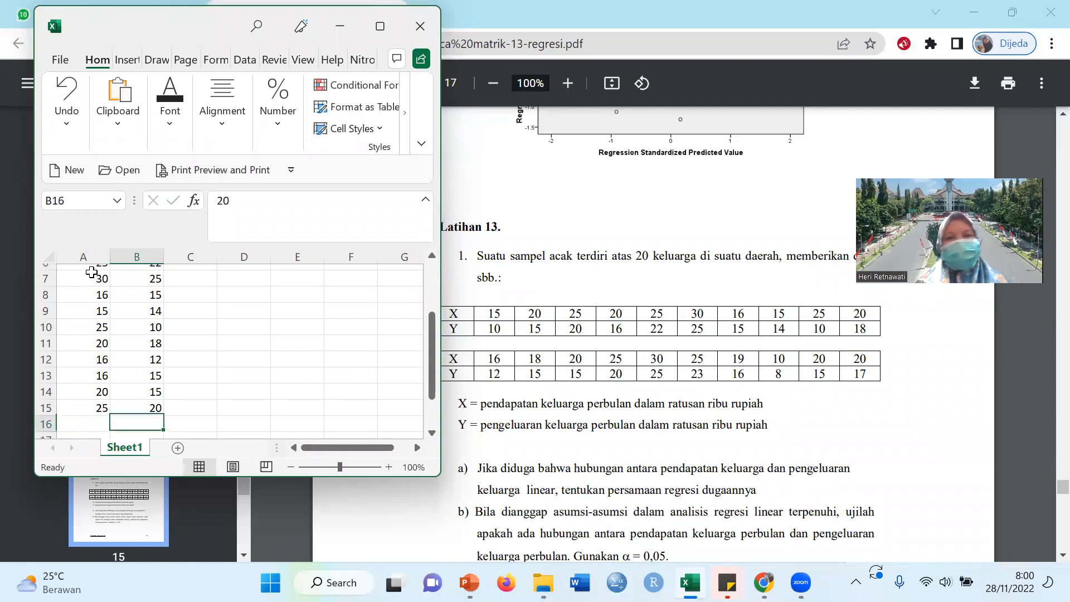
pyautogui.press('Left')
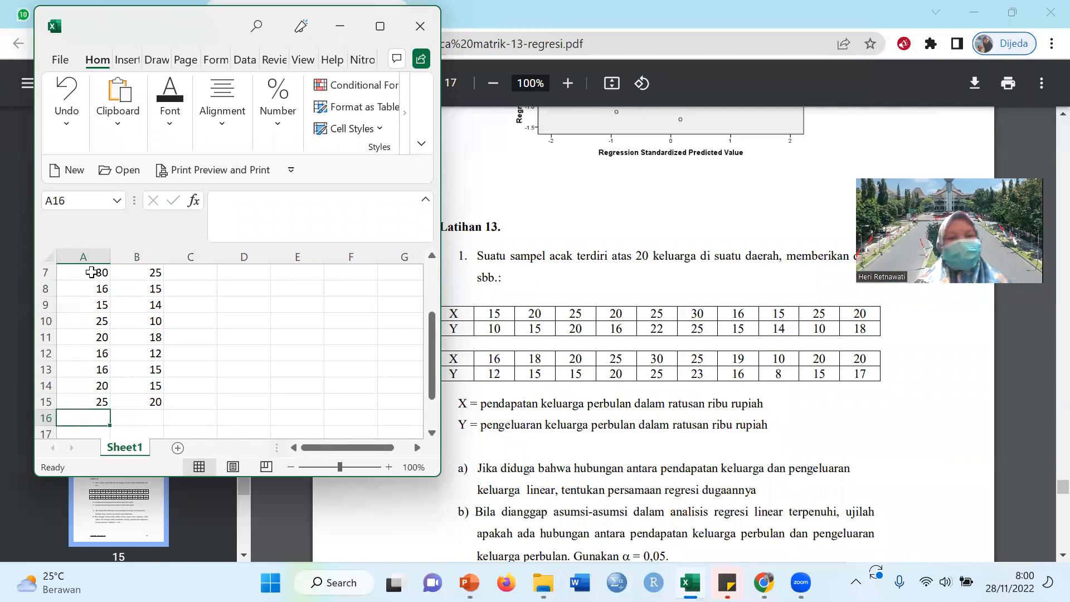
# - Enter the X and y pairs 30 and 25 in row 16, and 25 and 23 in row 17
pyautogui.write('30')
pyautogui.press('Tab')
pyautogui.write('25')
pyautogui.press('Return')
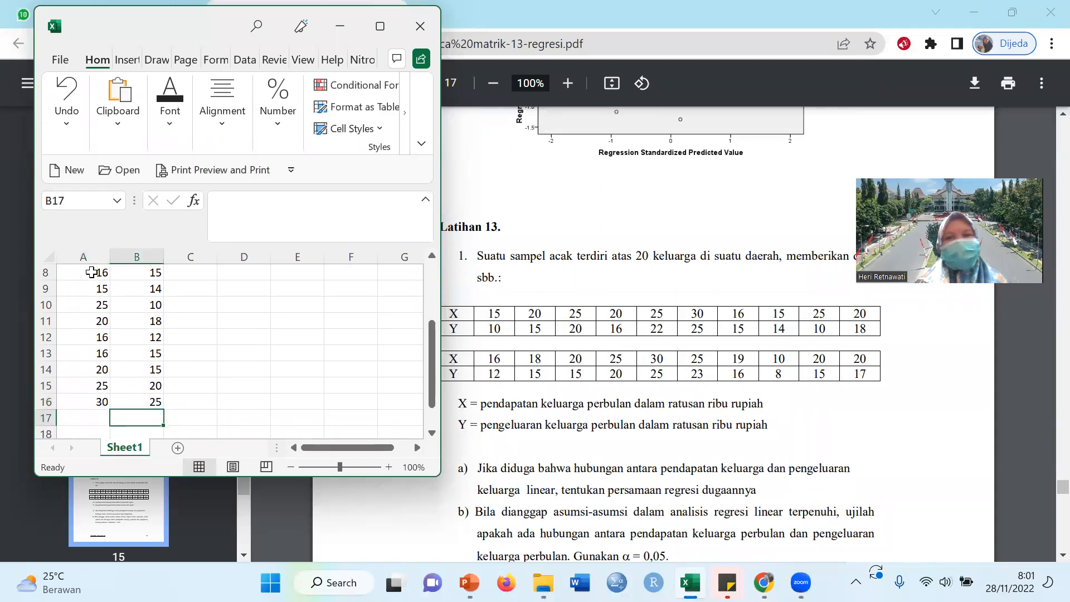
pyautogui.press('Left')
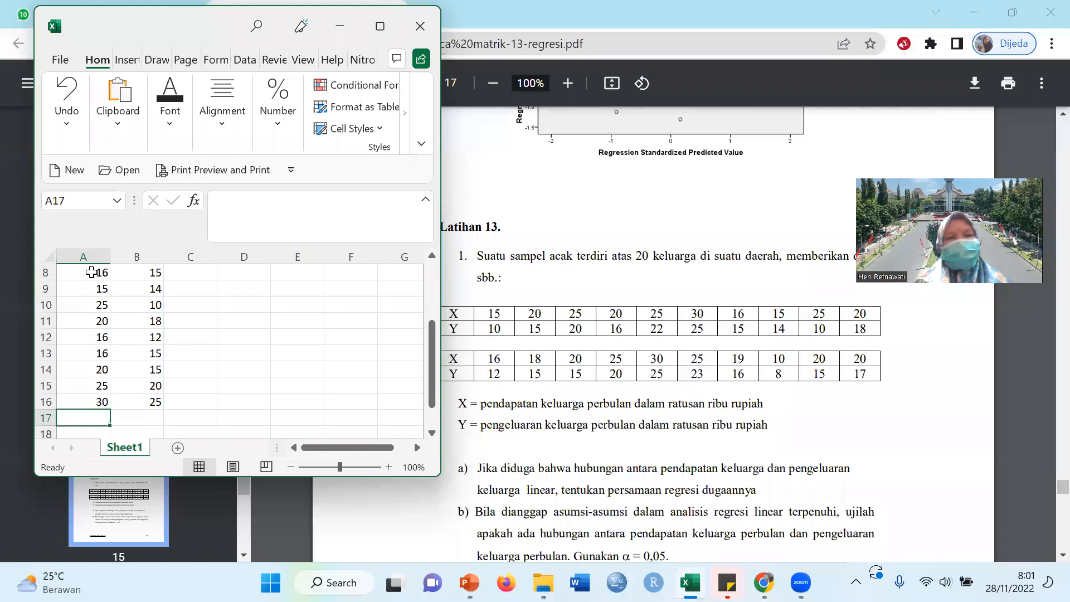
pyautogui.write('25')
pyautogui.press('Tab')
pyautogui.write('23')
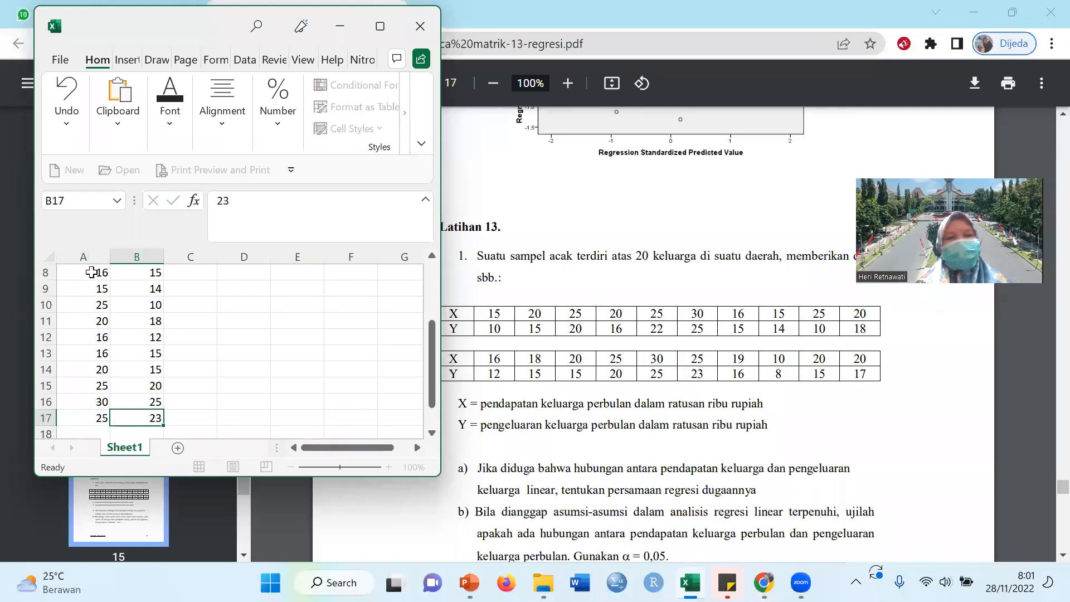
pyautogui.press('Return')
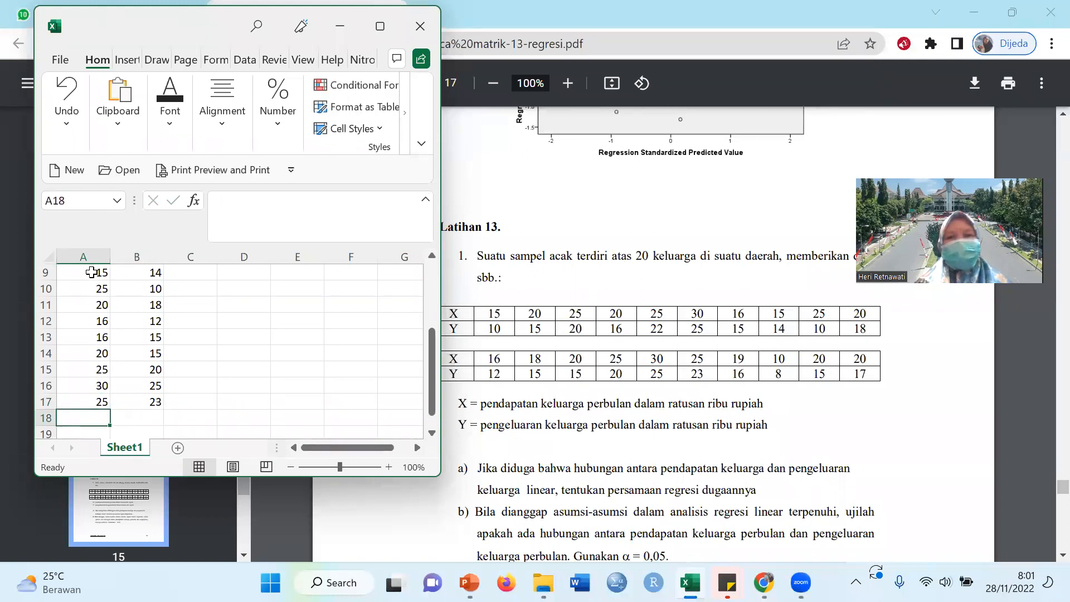
# - Enter the X and y pairs 19 and 18 in row 18, and 10 and 8 in row 19
pyautogui.write('19')
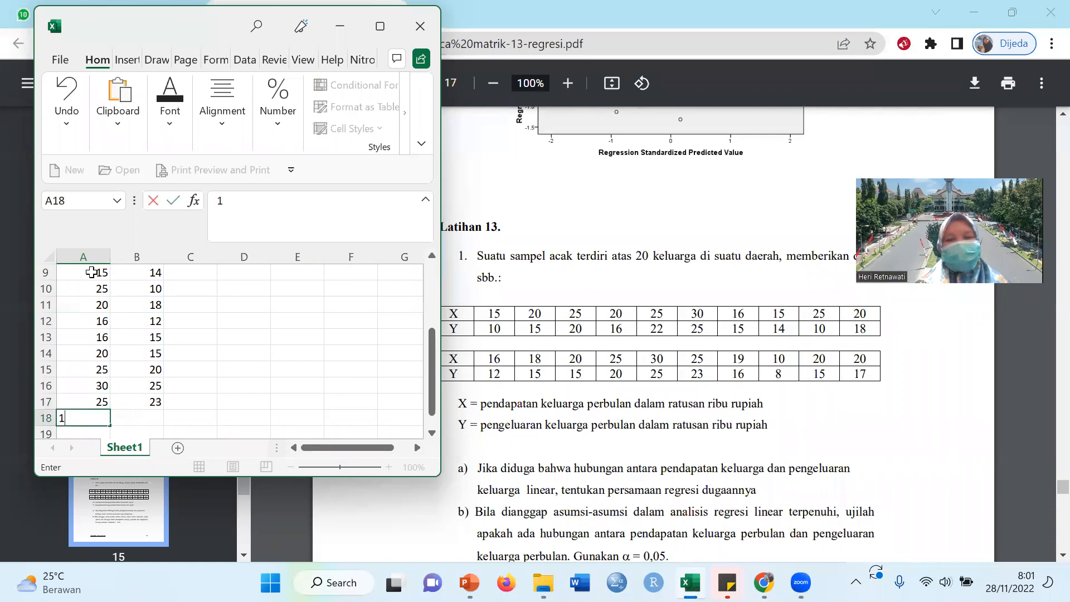
pyautogui.press('Tab')
pyautogui.write('18')
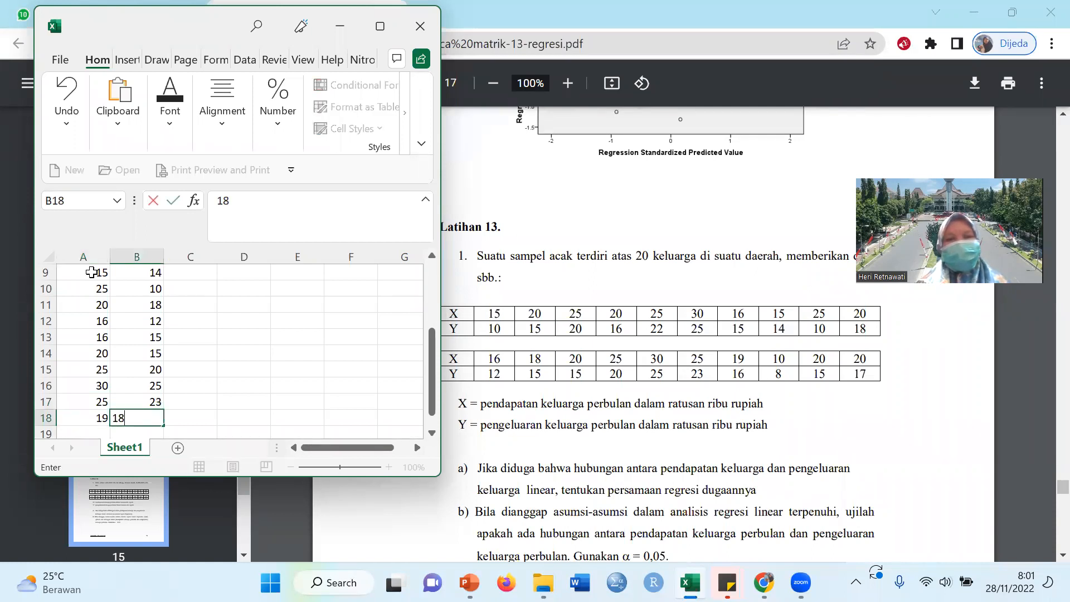
pyautogui.press('Return')
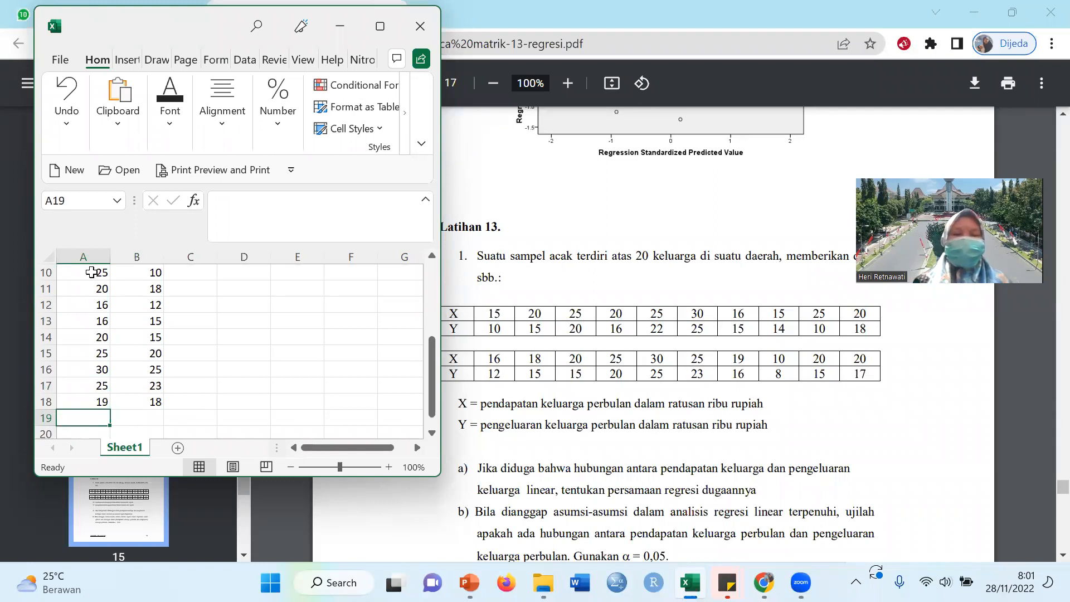
pyautogui.write('10')
pyautogui.press('Tab')
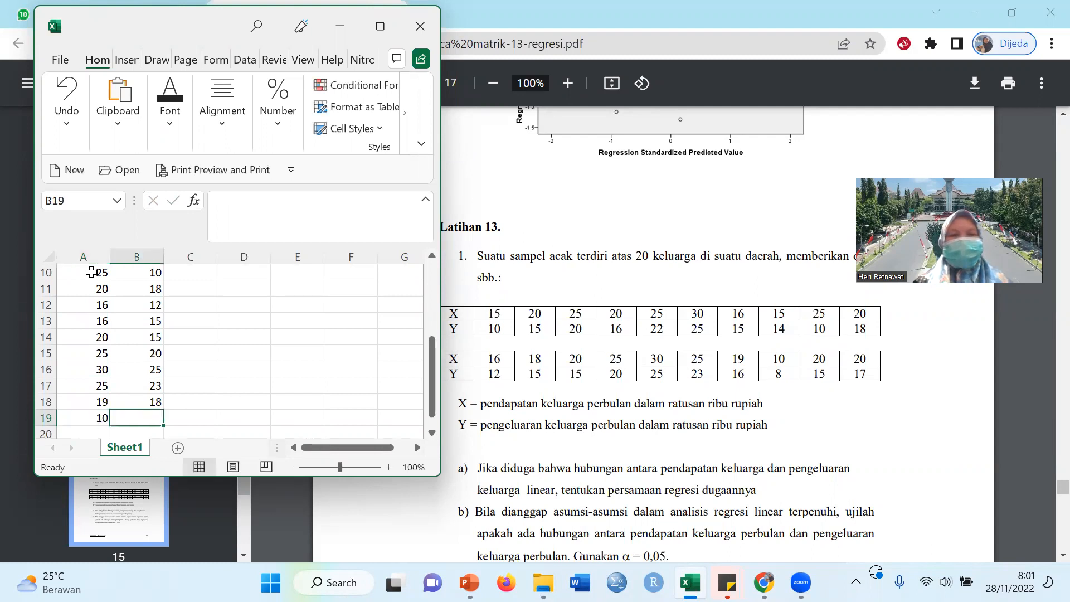
pyautogui.write('8')
pyautogui.press('Return')
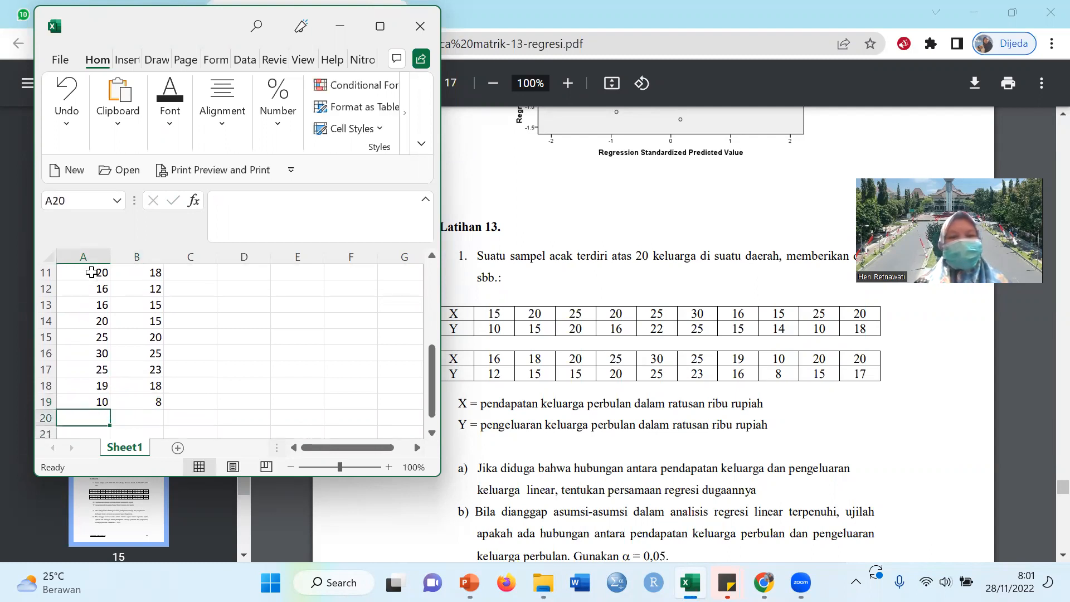
# - Complete the data with the X and y pairs 20 and 15 in row 20, and 20 and 17 in row 21
pyautogui.write('20')
pyautogui.press('Tab')
pyautogui.write('15')
pyautogui.press('Return')
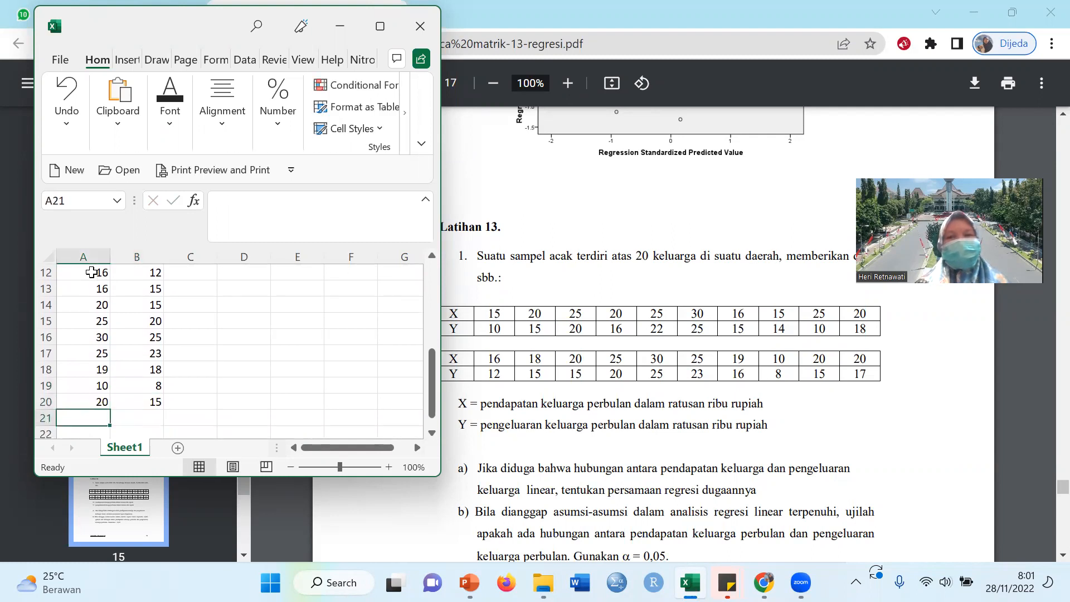
pyautogui.write('20')
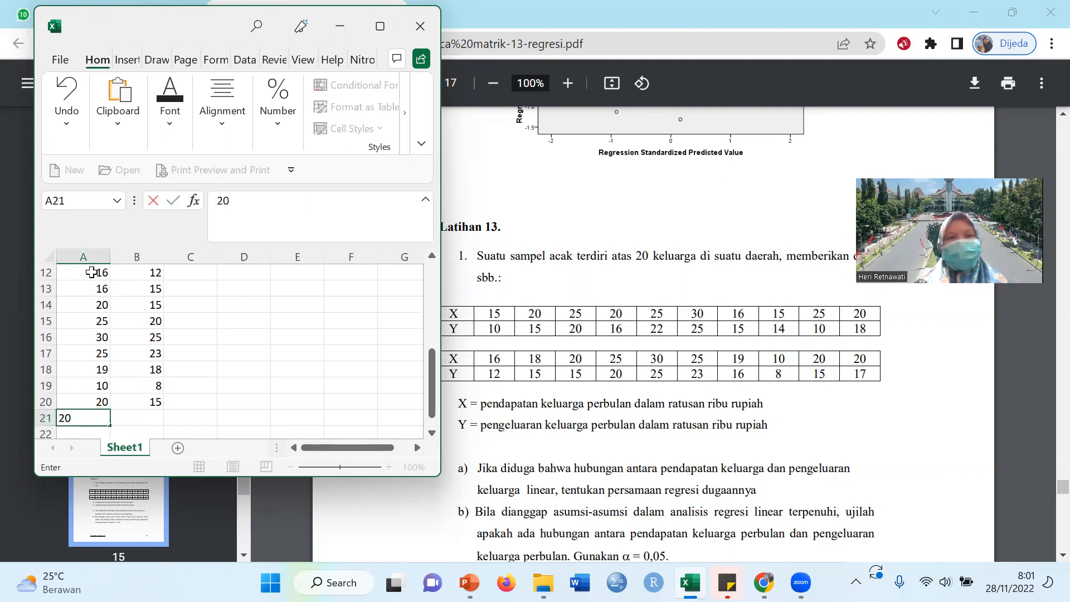
pyautogui.press('Tab')
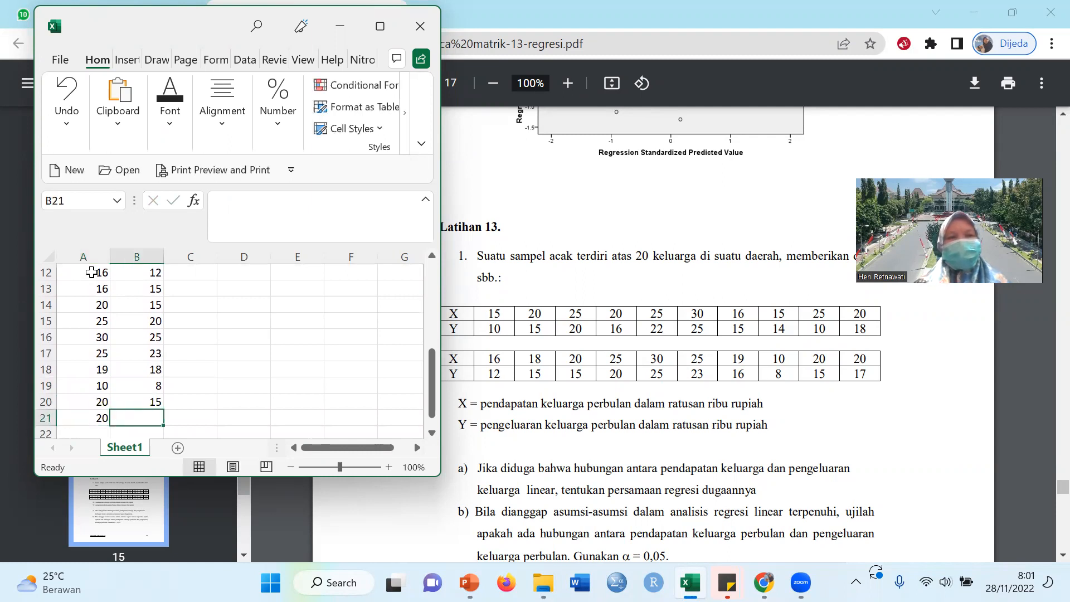
pyautogui.write('17')
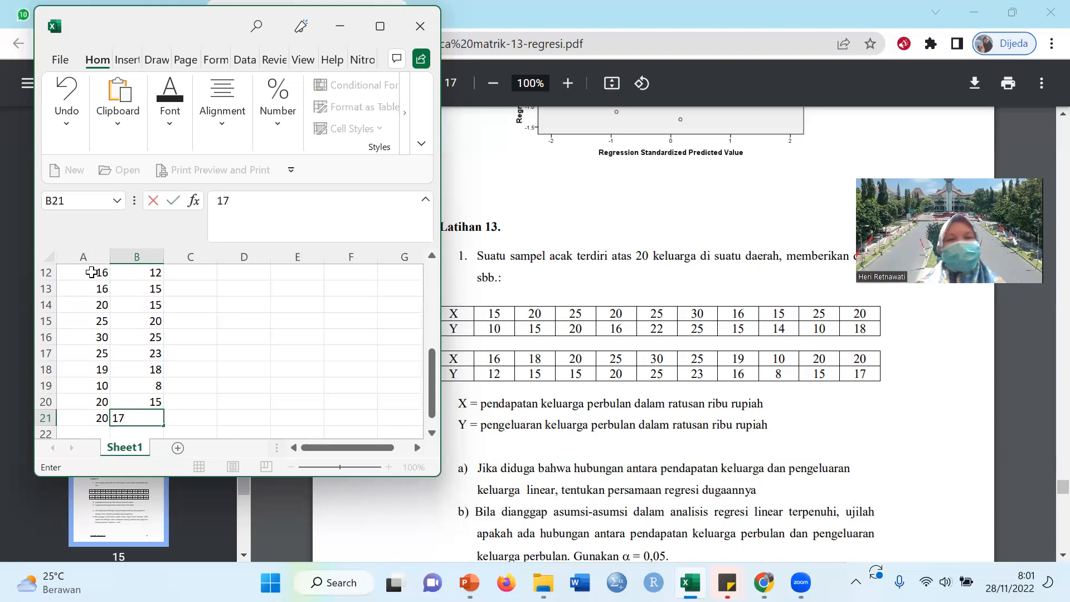
pyautogui.click(223, 372)
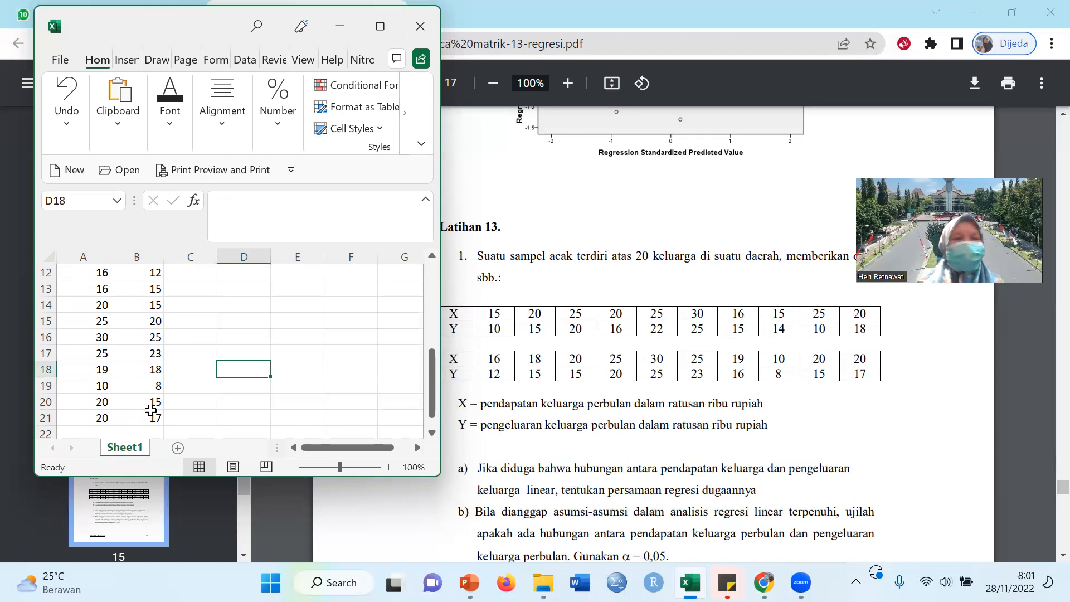
# - Save the workbook in the Downloads folder as Lat 13-1 in Excel 97-2003 Workbook format
pyautogui.click(198, 418)
pyautogui.press('Up')
pyautogui.press('Up')
pyautogui.press('Up')
pyautogui.hotkey('ctrl', 'Up')
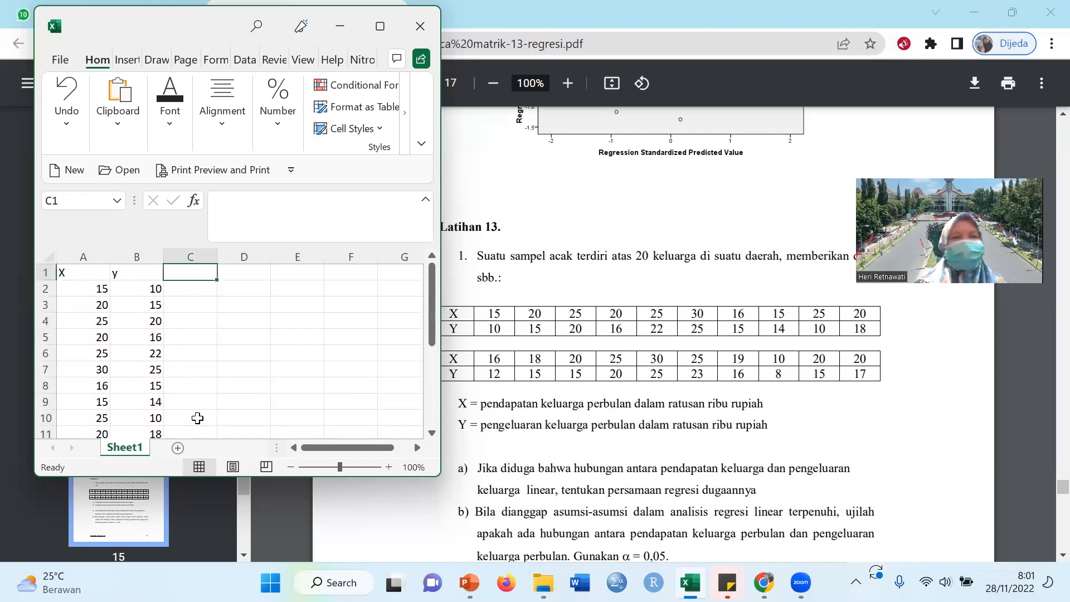
pyautogui.click(63, 60)
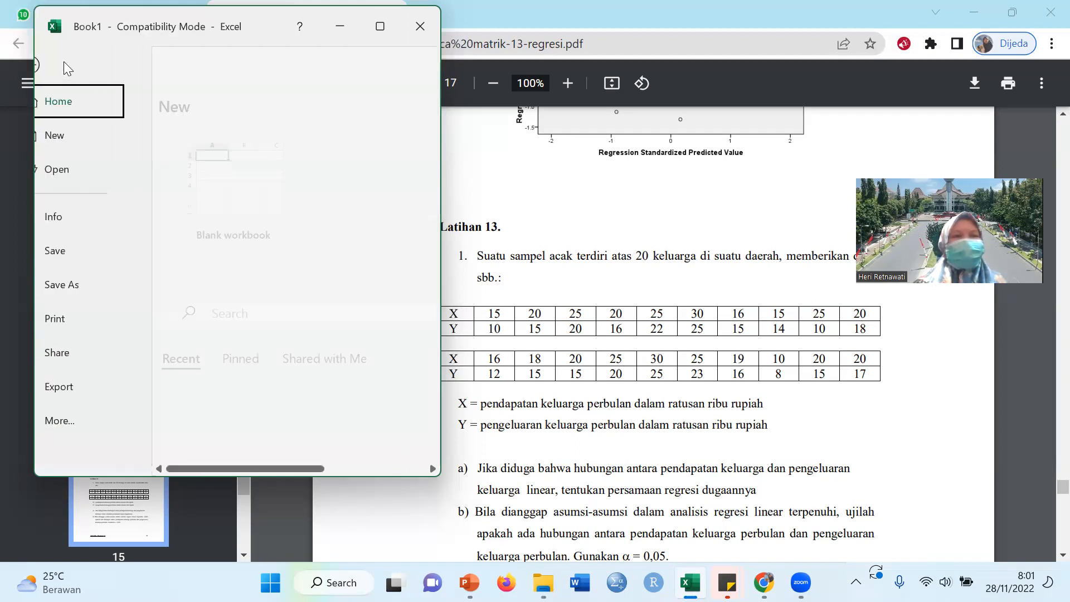
pyautogui.click(101, 279)
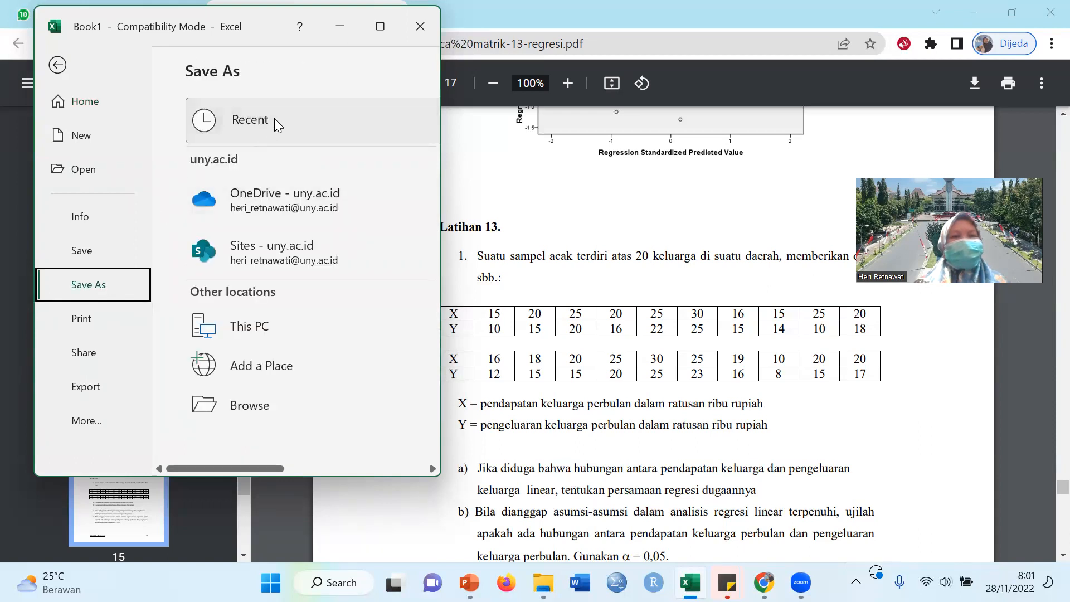
pyautogui.click(278, 326)
pyautogui.click(277, 325)
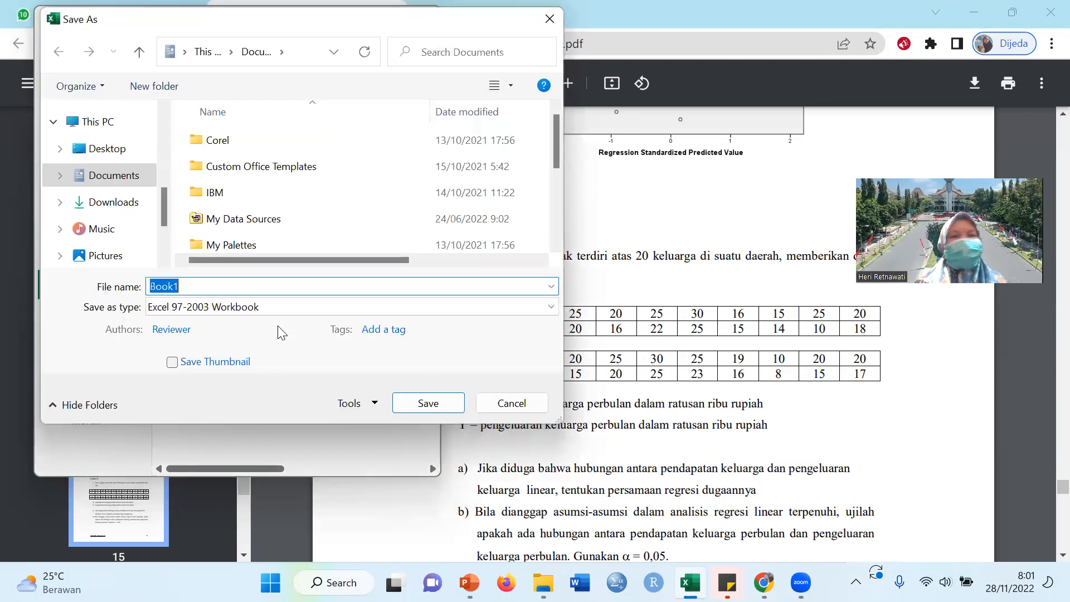
pyautogui.click(117, 217)
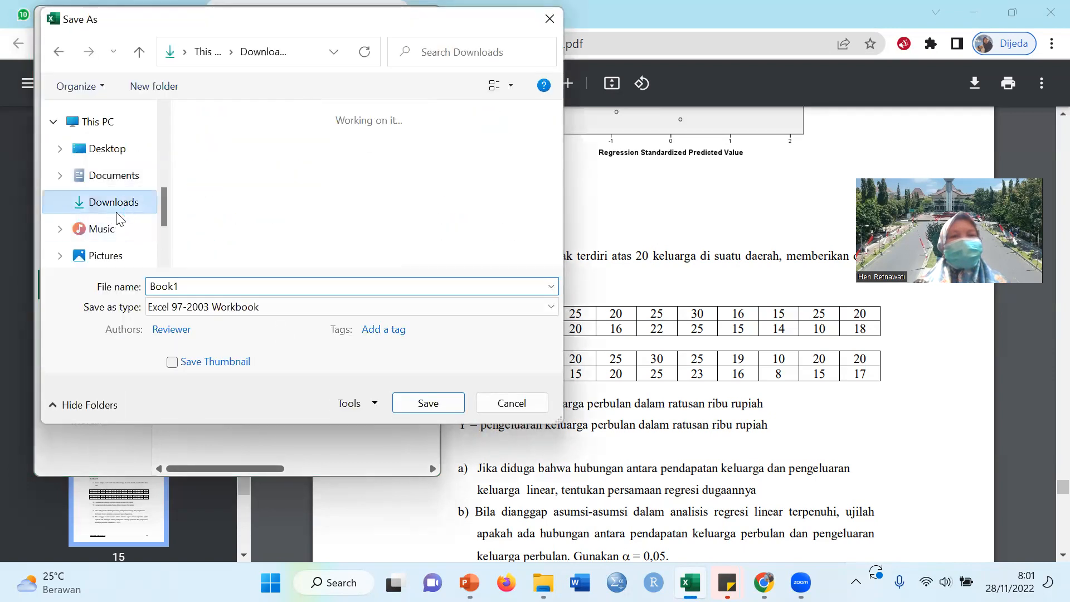
pyautogui.doubleClick(189, 285)
pyautogui.write('Lat')
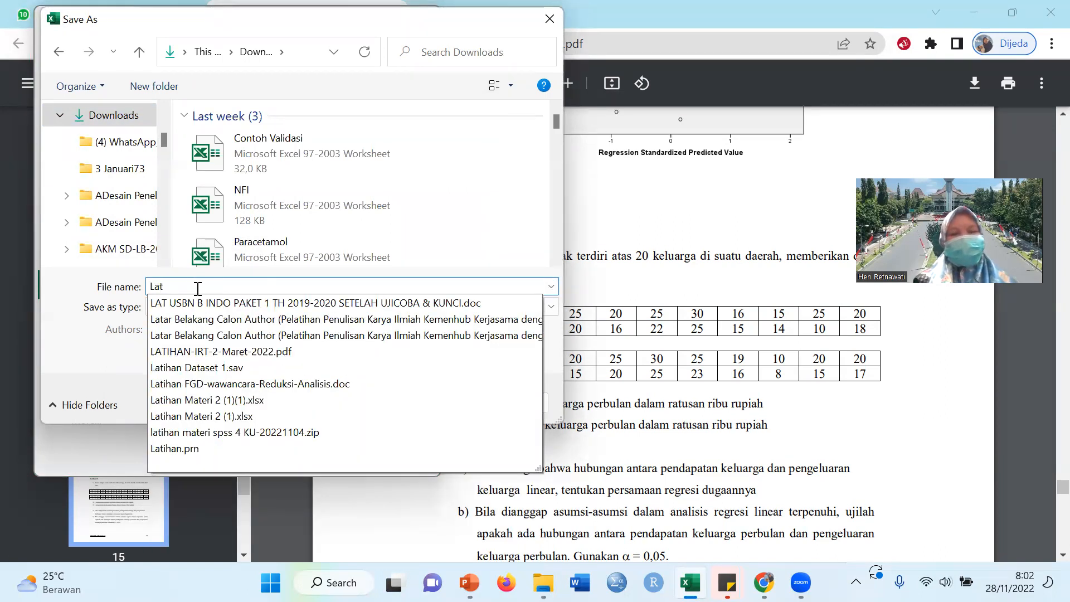
pyautogui.write(' 13')
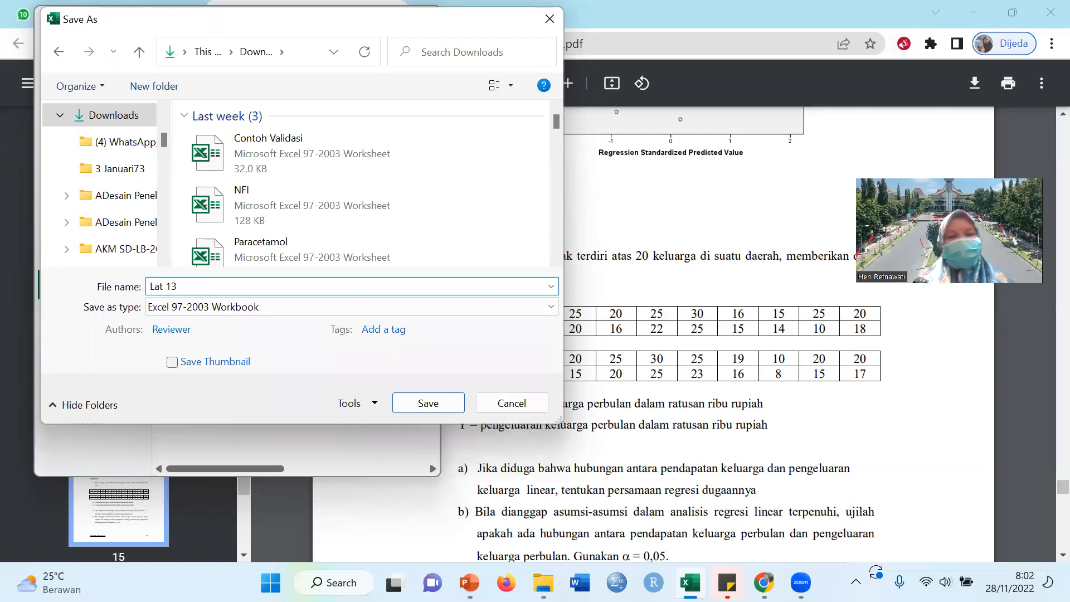
pyautogui.write('-1')
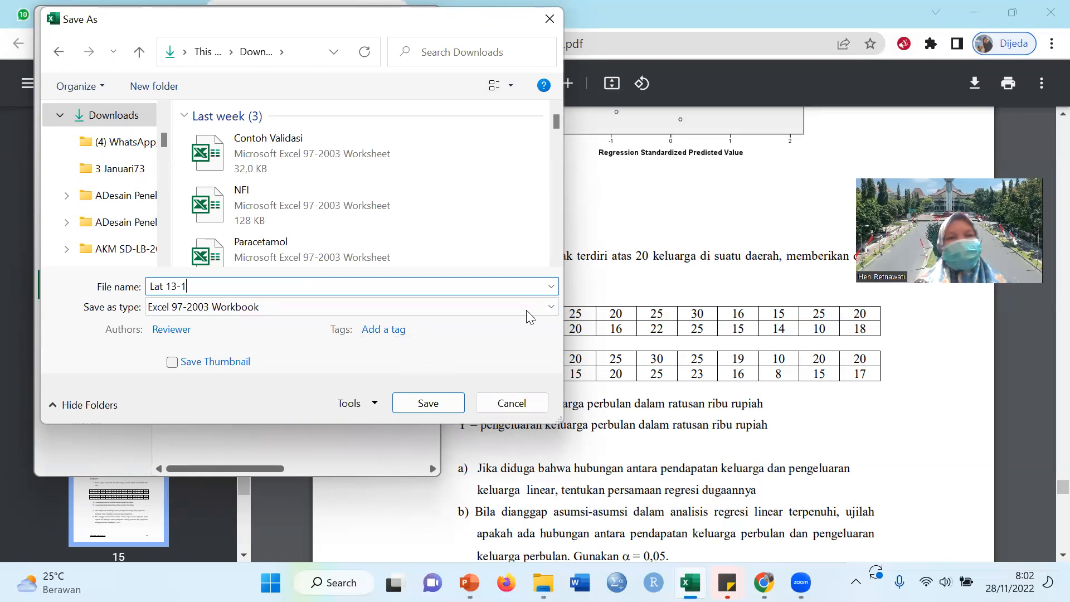
pyautogui.click(428, 403)
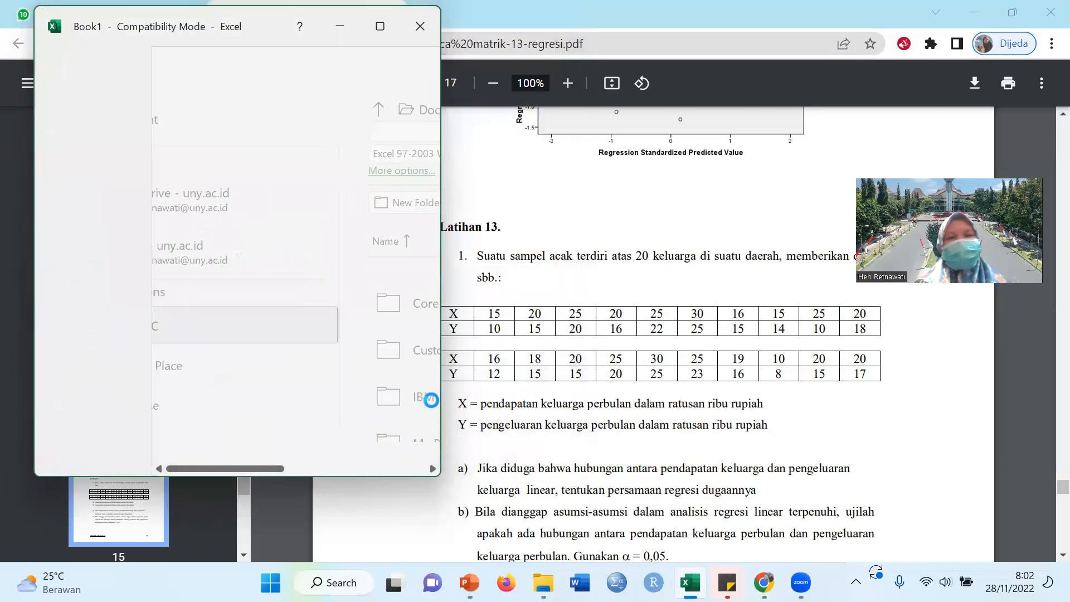
# - Save a copy of the data as Lat 13-1 in CSV (Comma delimited) format in the same folder
pyautogui.click(56, 61)
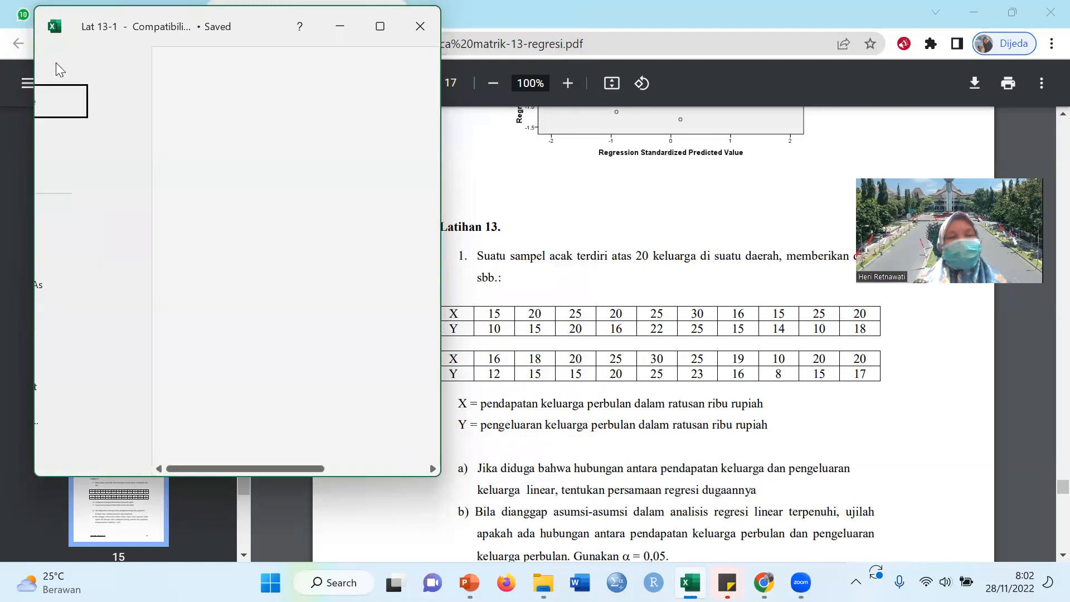
pyautogui.click(111, 283)
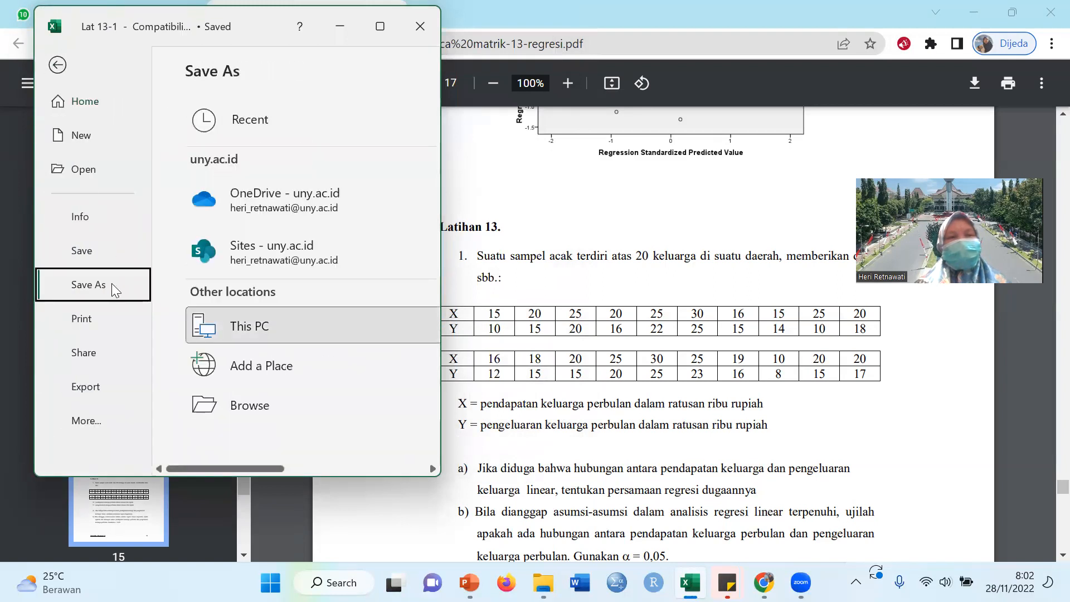
pyautogui.click(234, 327)
pyautogui.click(234, 327)
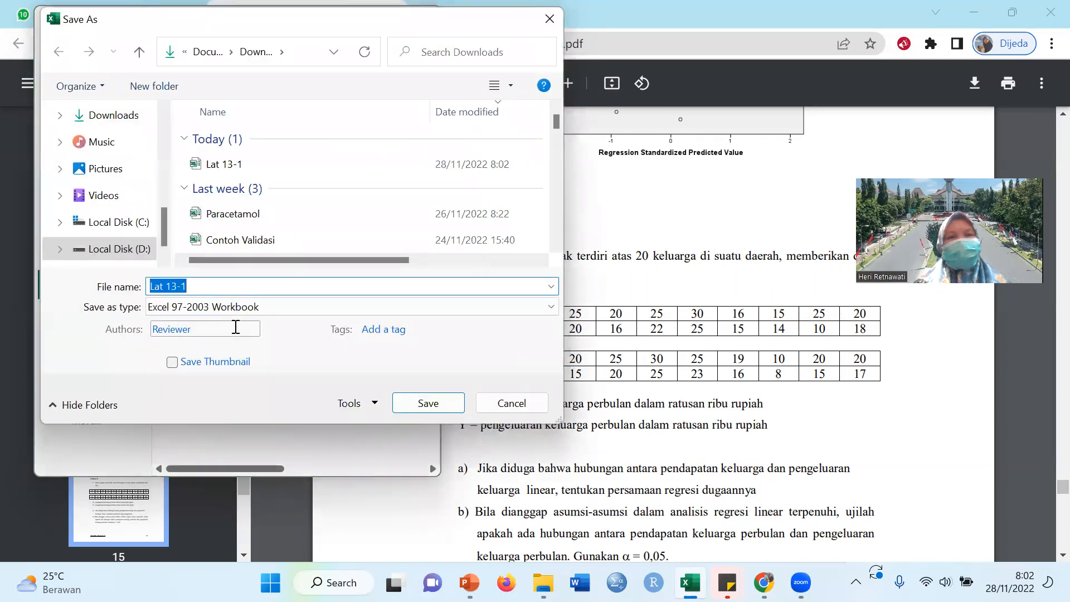
pyautogui.click(551, 307)
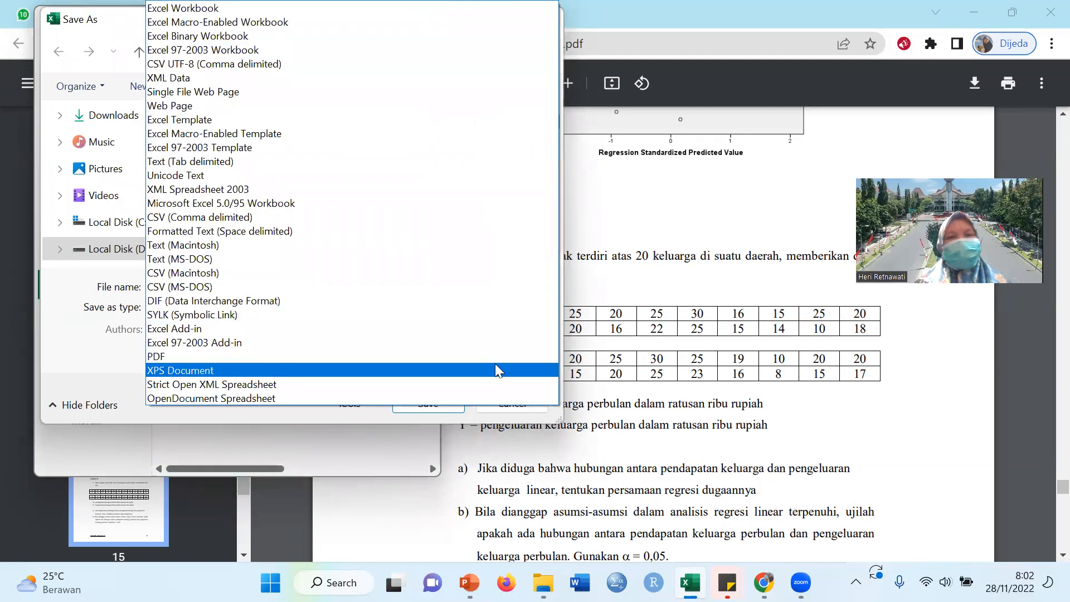
pyautogui.click(512, 218)
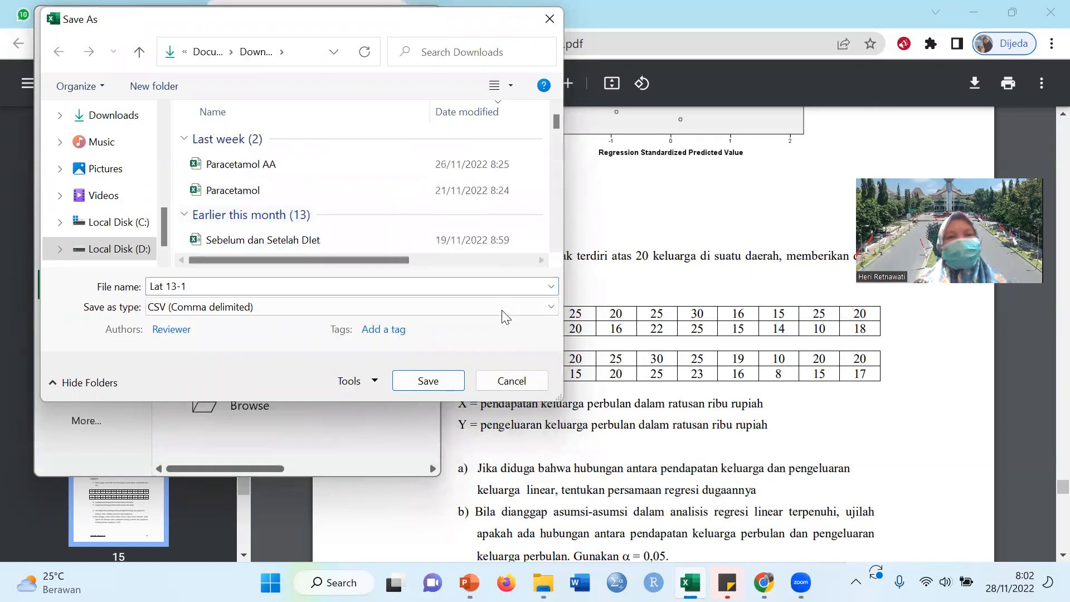
pyautogui.click(442, 380)
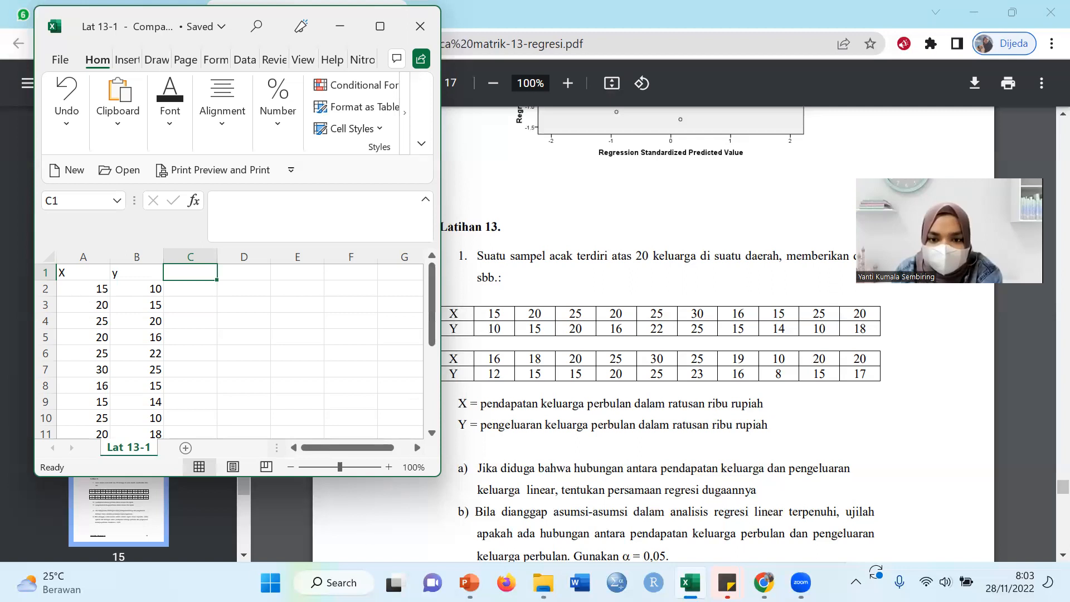
# - Find and launch jamovi 2.2.2
pyautogui.press('super')
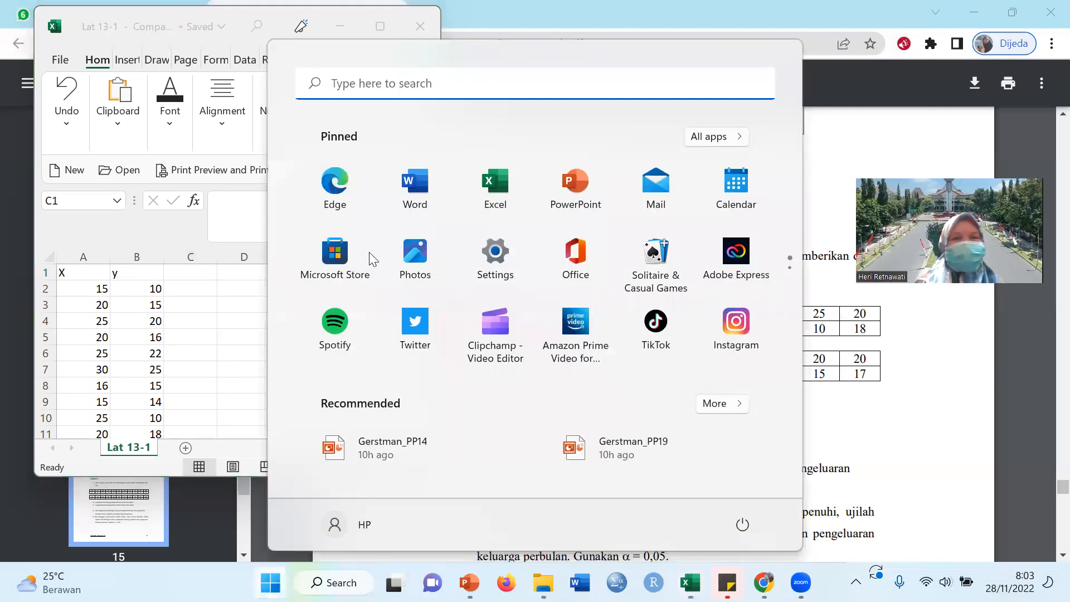
pyautogui.click(438, 89)
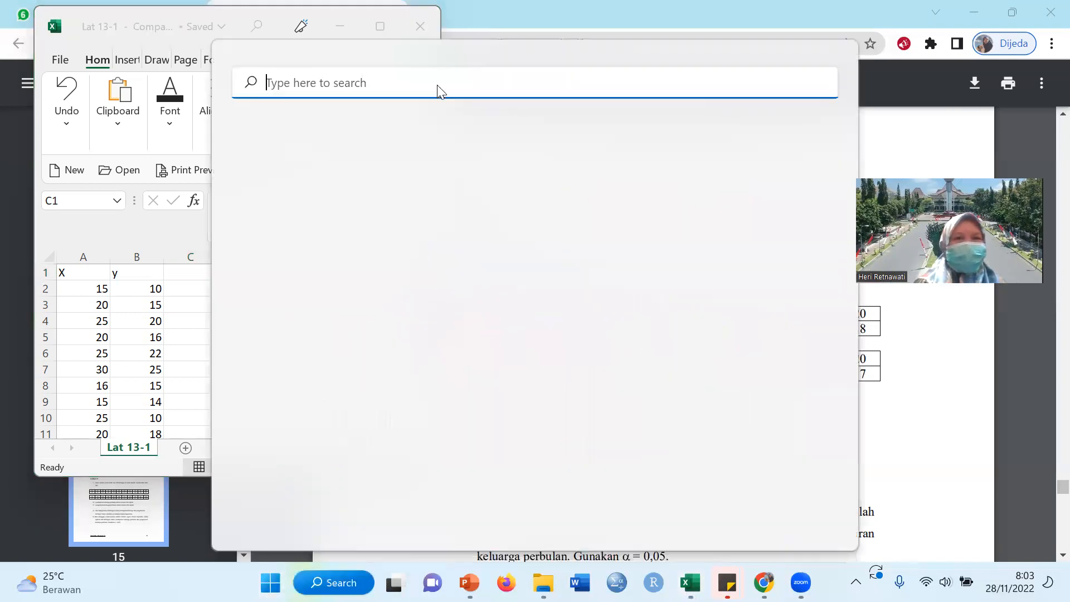
pyautogui.write('jamovi 2.2.2')
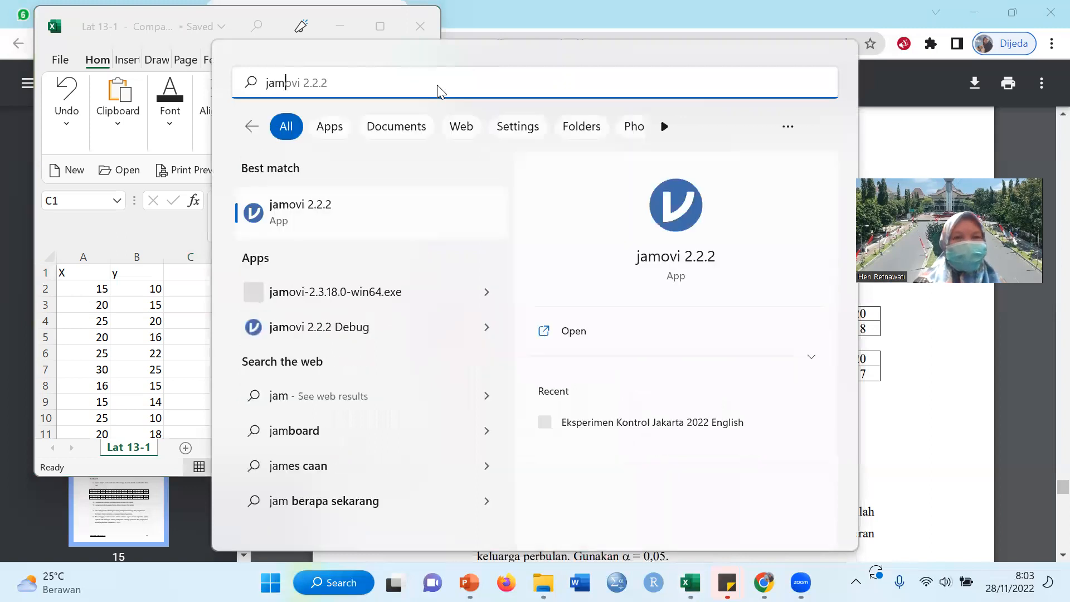
pyautogui.click(673, 214)
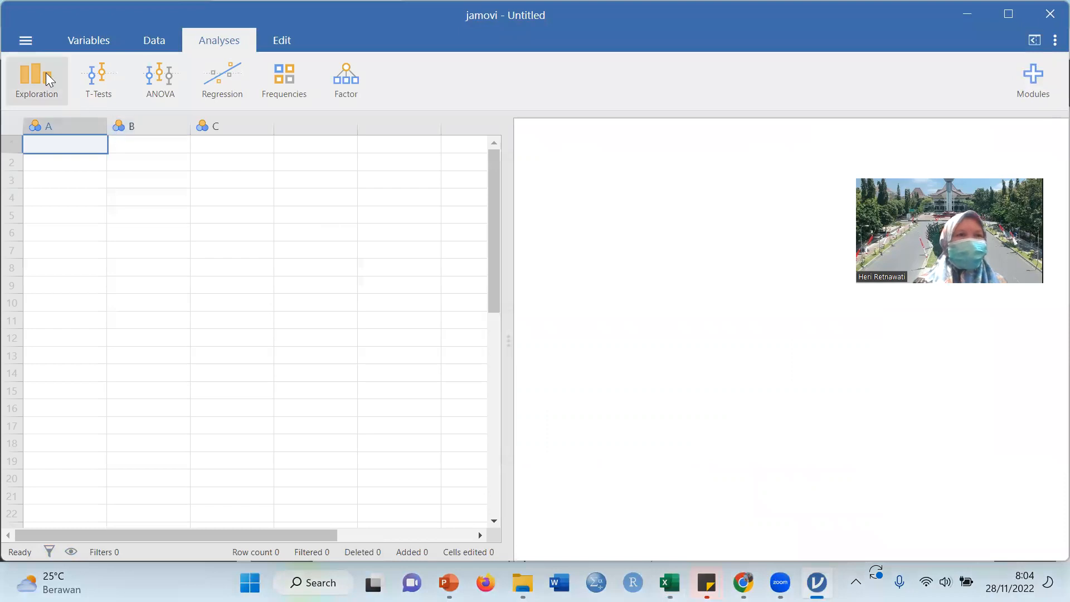
# - Import the Lat 13-1 CSV file from the Downloads folder into the untitled jamovi data set
pyautogui.click(26, 45)
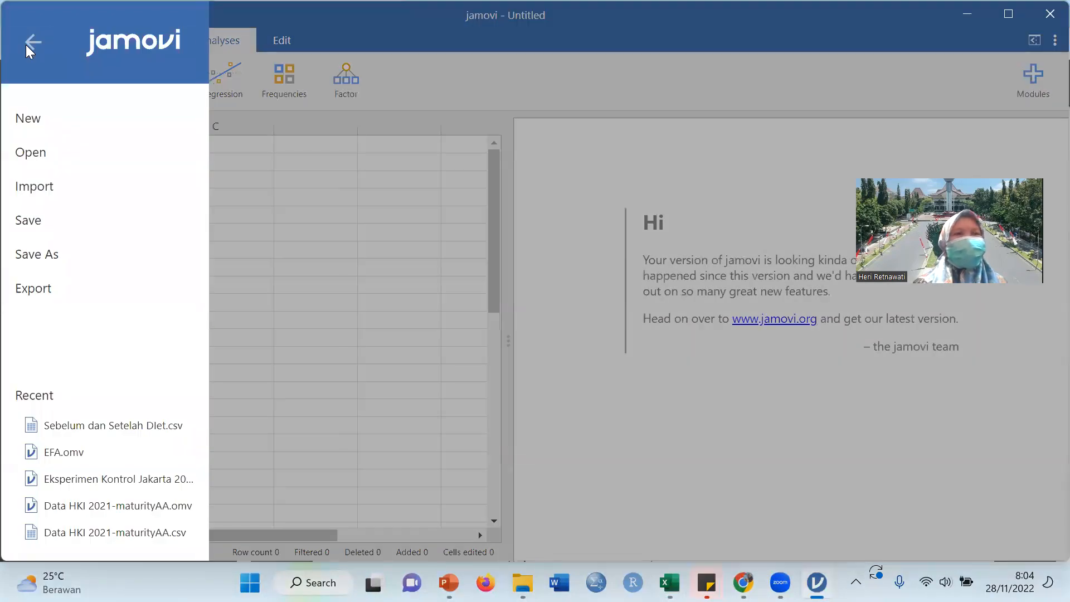
pyautogui.click(48, 195)
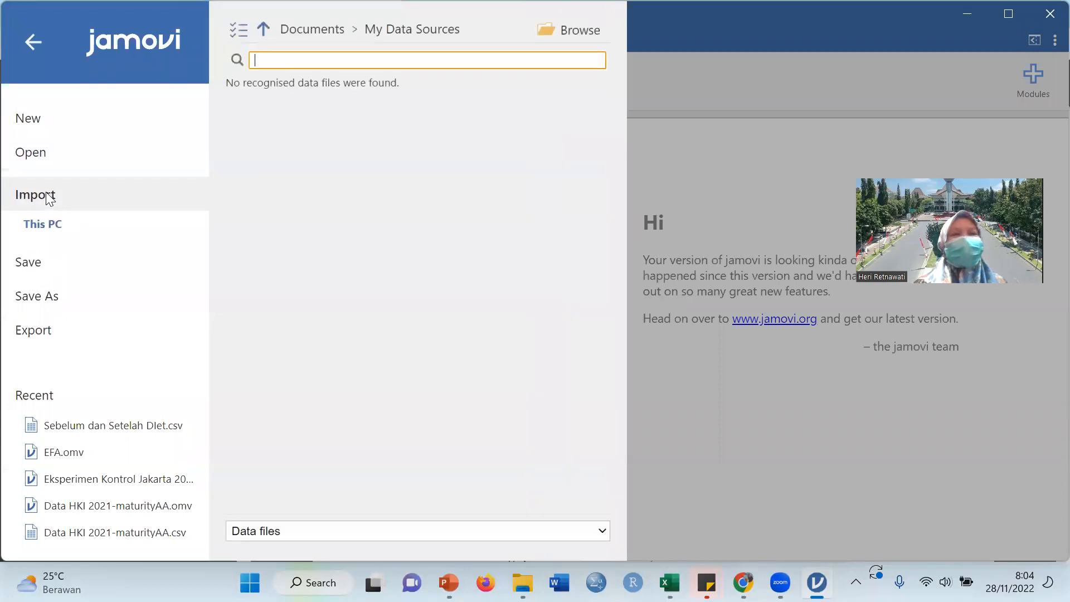
pyautogui.click(569, 30)
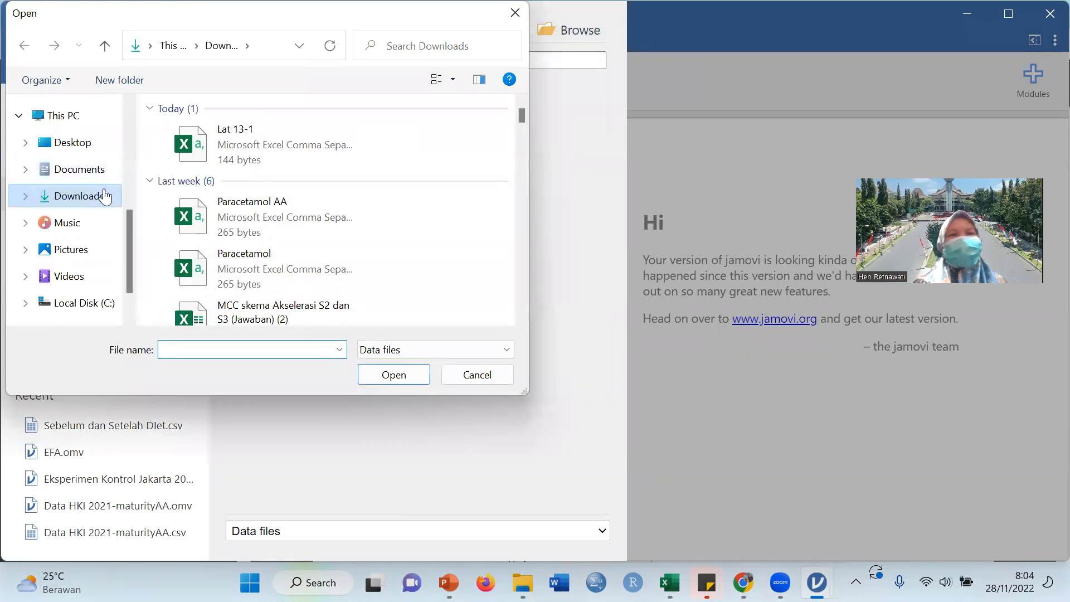
pyautogui.click(248, 130)
pyautogui.click(397, 377)
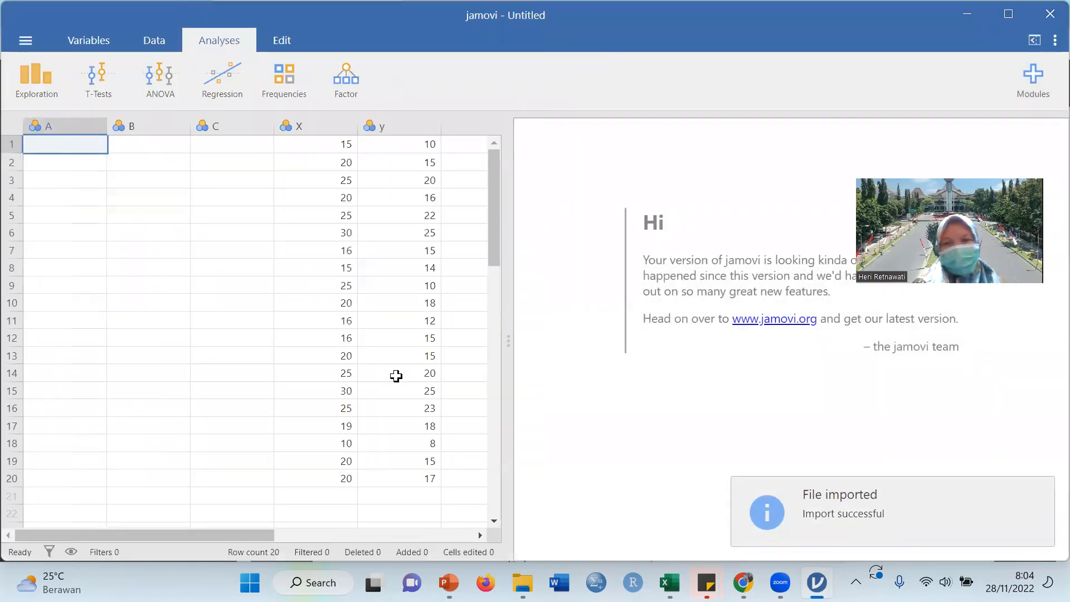
# - Delete the three empty variables A, B and C from the data set
pyautogui.click(491, 270)
pyautogui.moveTo(493, 299); pyautogui.dragTo(491, 141)
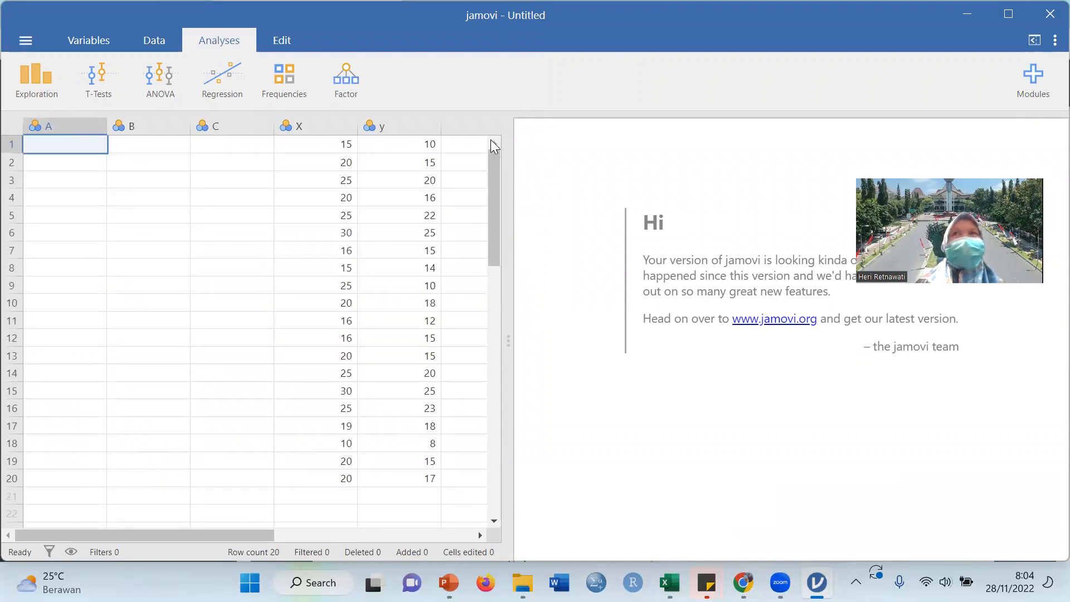
pyautogui.click(91, 129)
pyautogui.moveTo(141, 123); pyautogui.dragTo(218, 125)
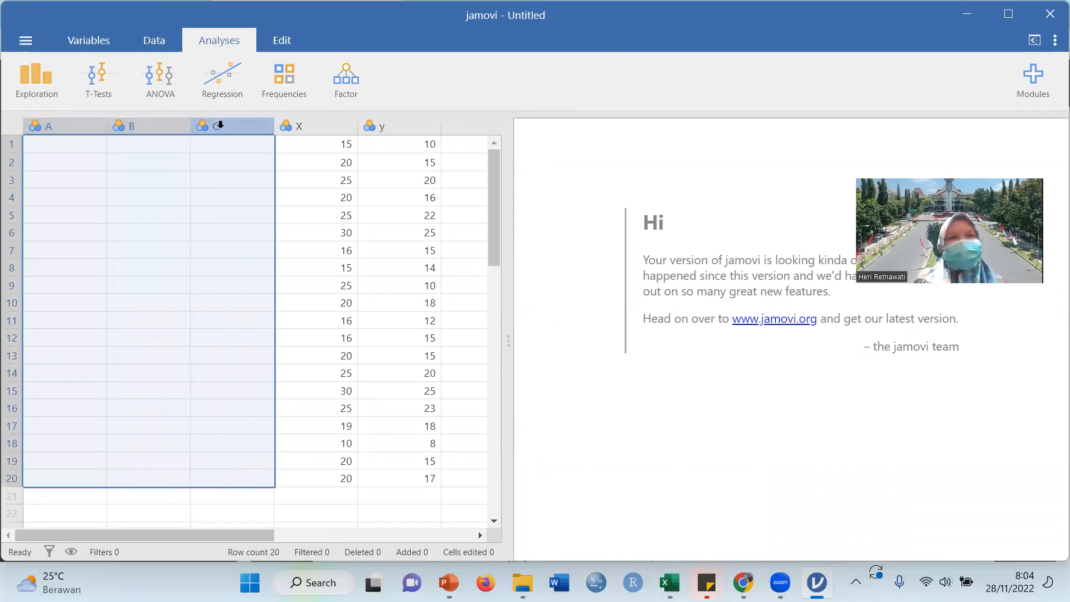
pyautogui.rightClick(218, 123)
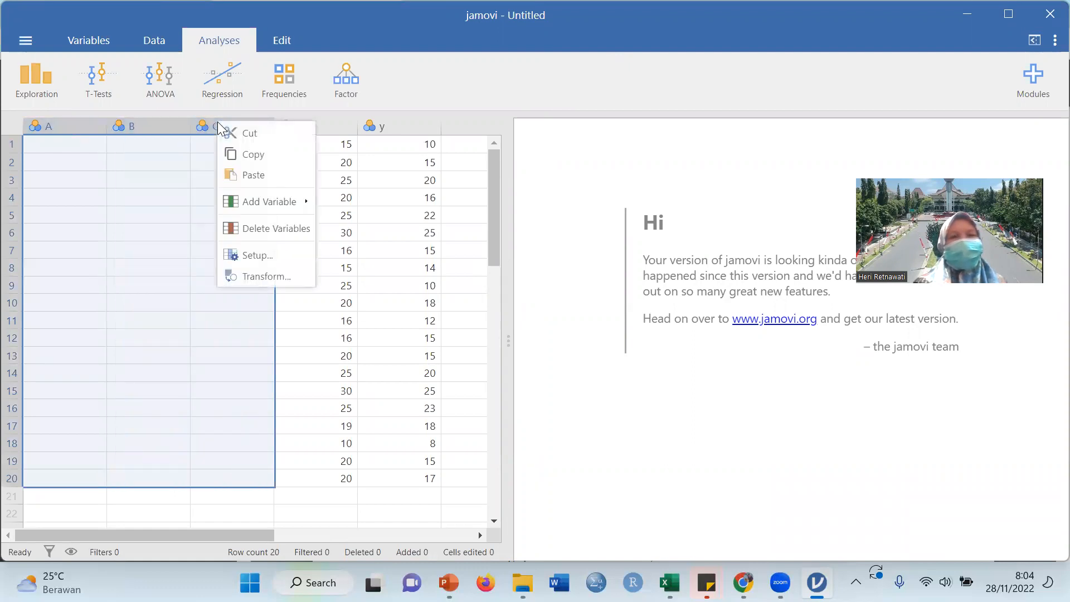
pyautogui.click(245, 227)
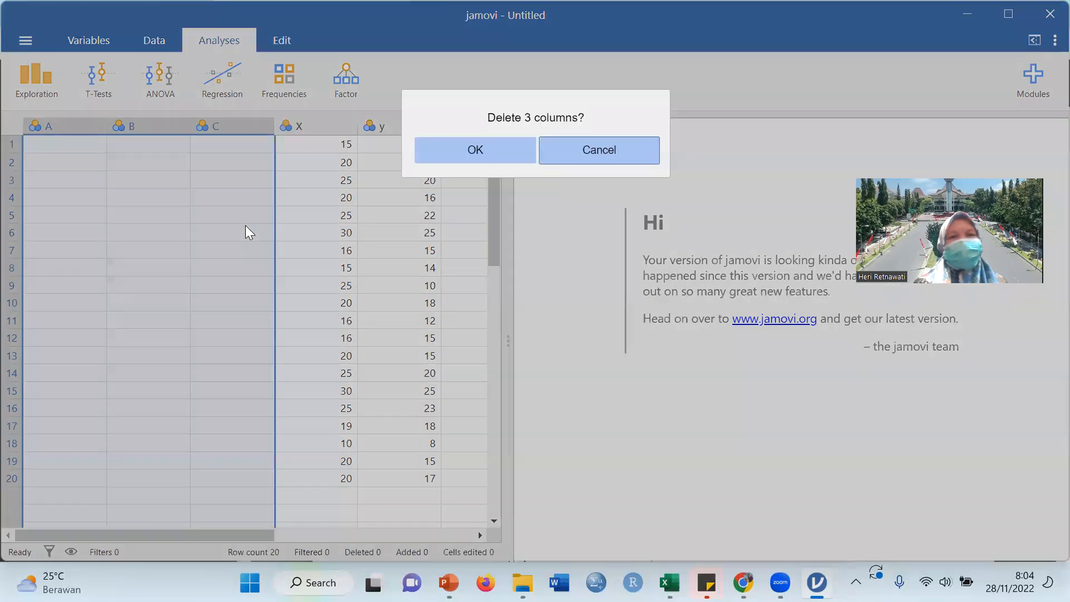
pyautogui.click(447, 150)
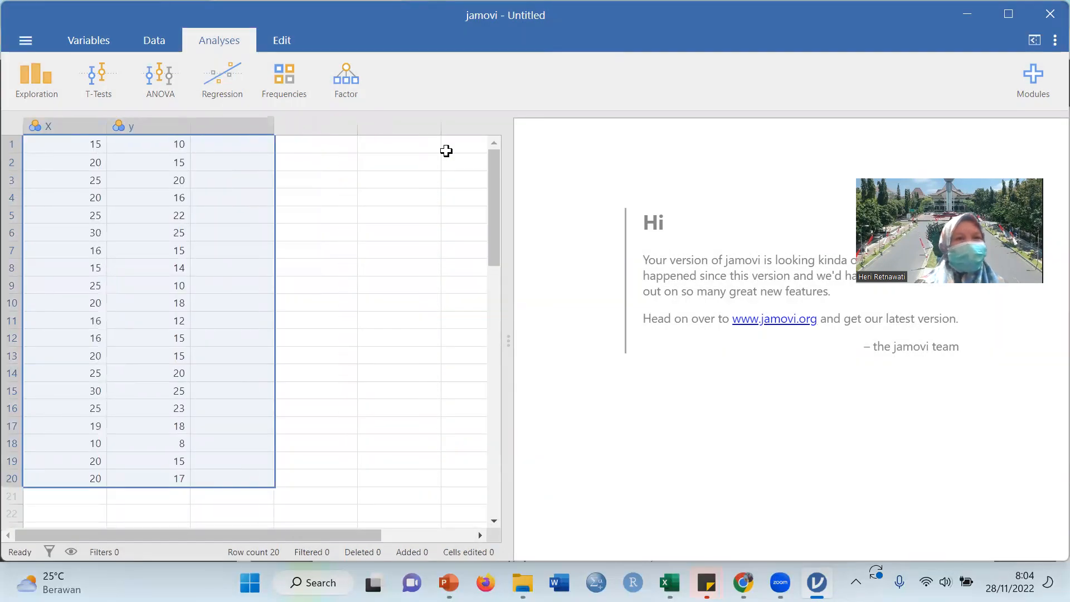
# - Set the measure type of both variables, X and y, to Continuous
pyautogui.click(75, 127)
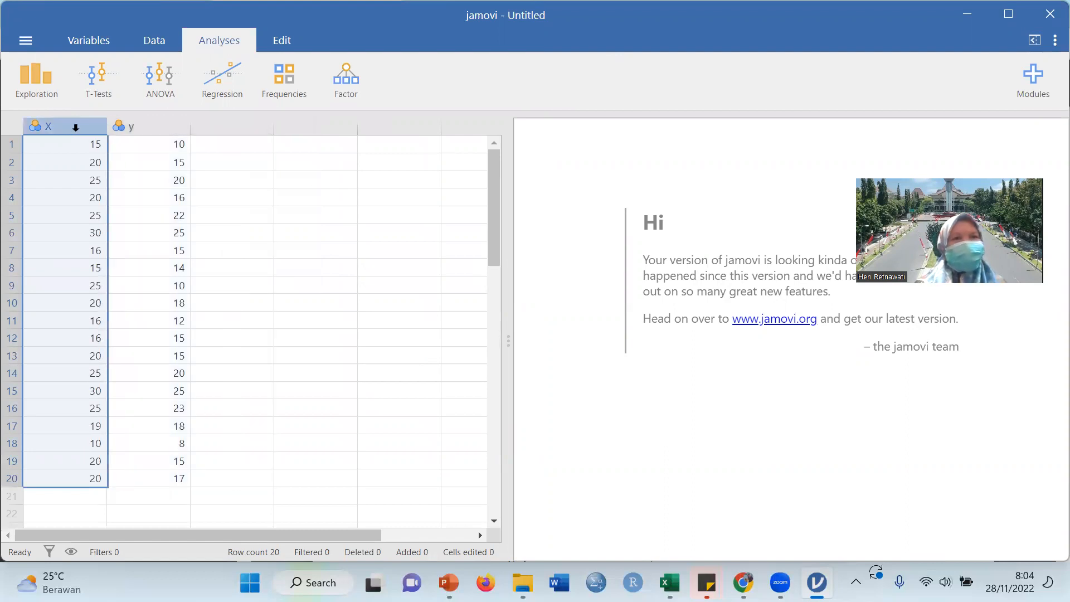
pyautogui.doubleClick(75, 127)
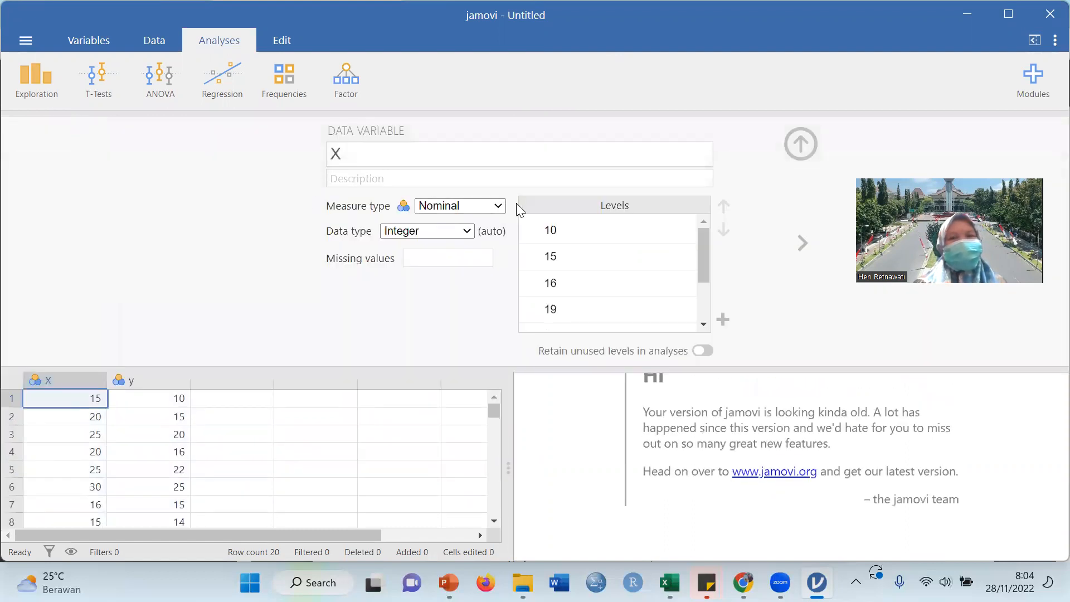
pyautogui.click(497, 209)
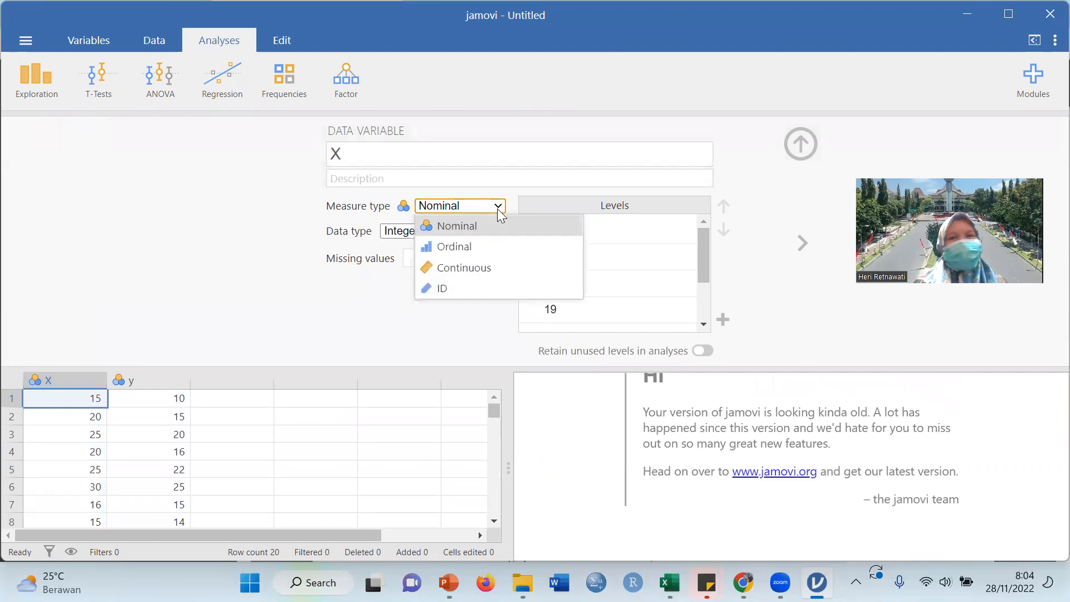
pyautogui.click(496, 267)
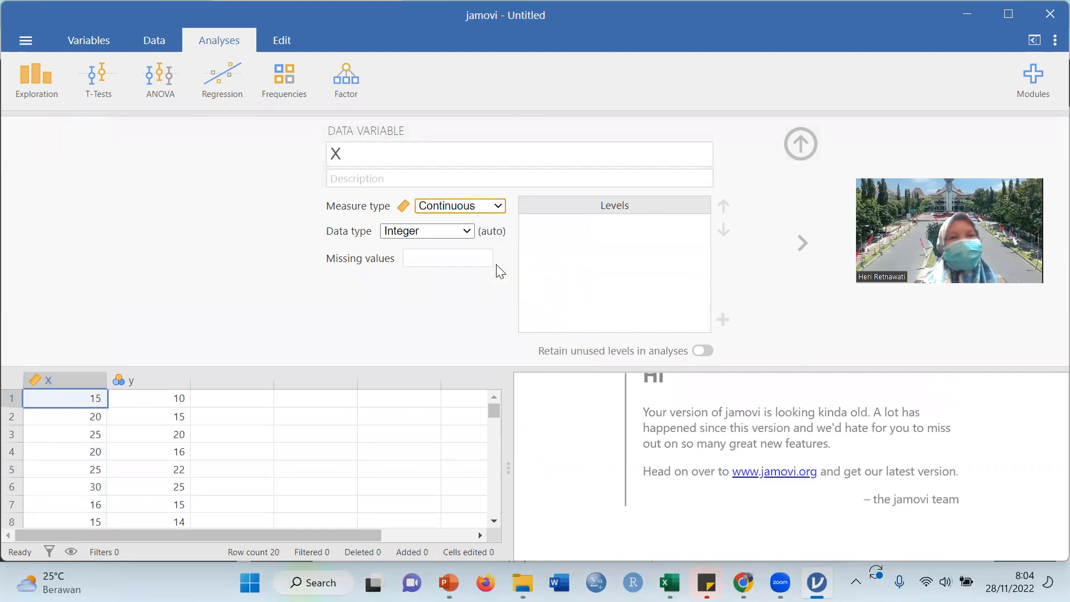
pyautogui.click(803, 246)
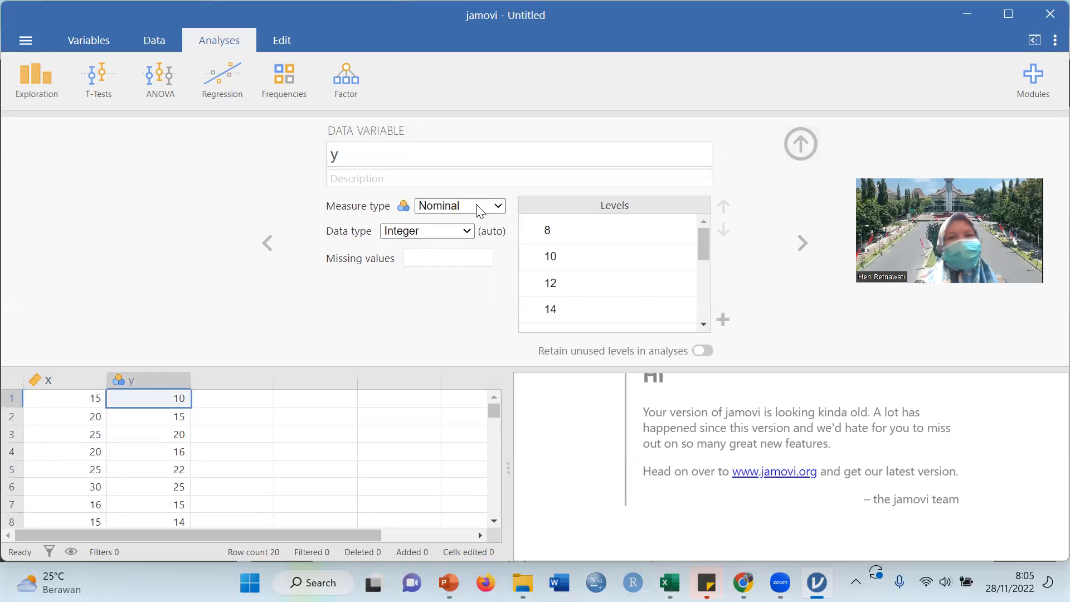
pyautogui.click(497, 207)
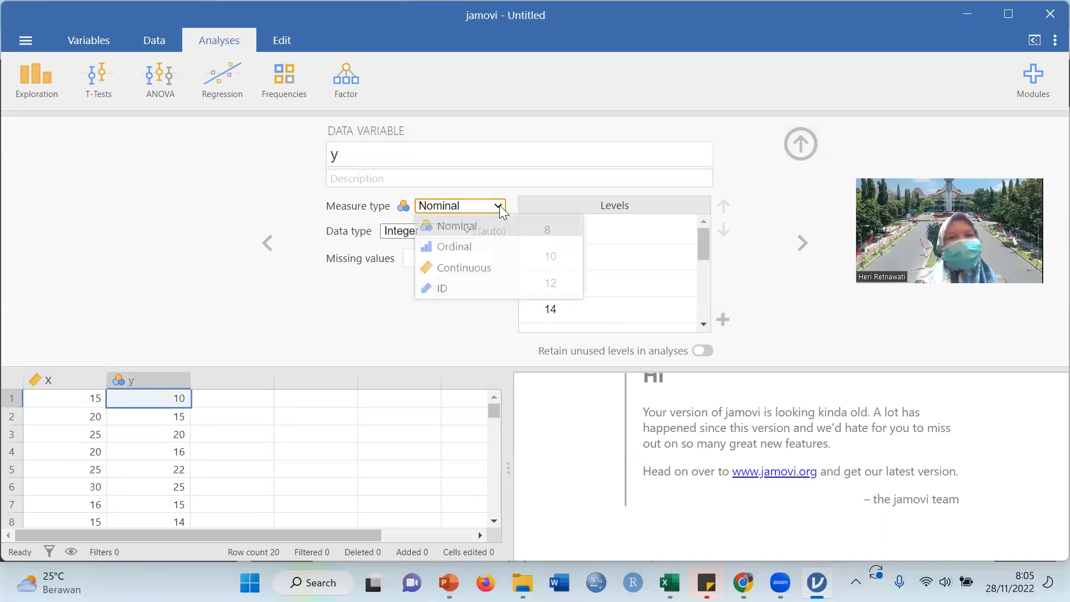
pyautogui.click(497, 267)
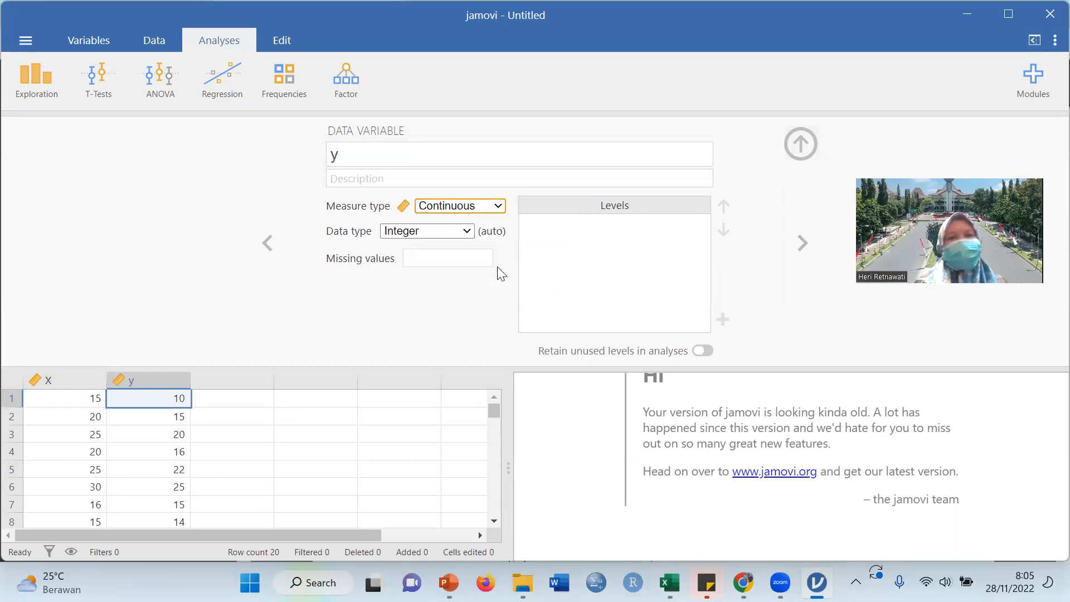
pyautogui.click(390, 430)
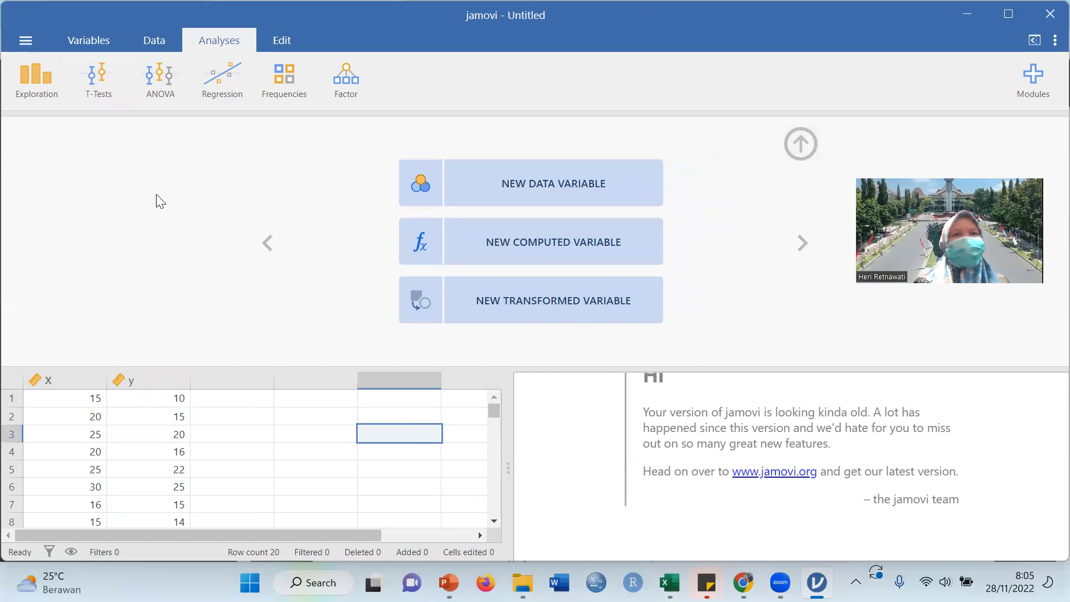
# - Create a Correlation Matrix analysis of variables X and y with the Pearson coefficient and reported significance
pyautogui.click(210, 86)
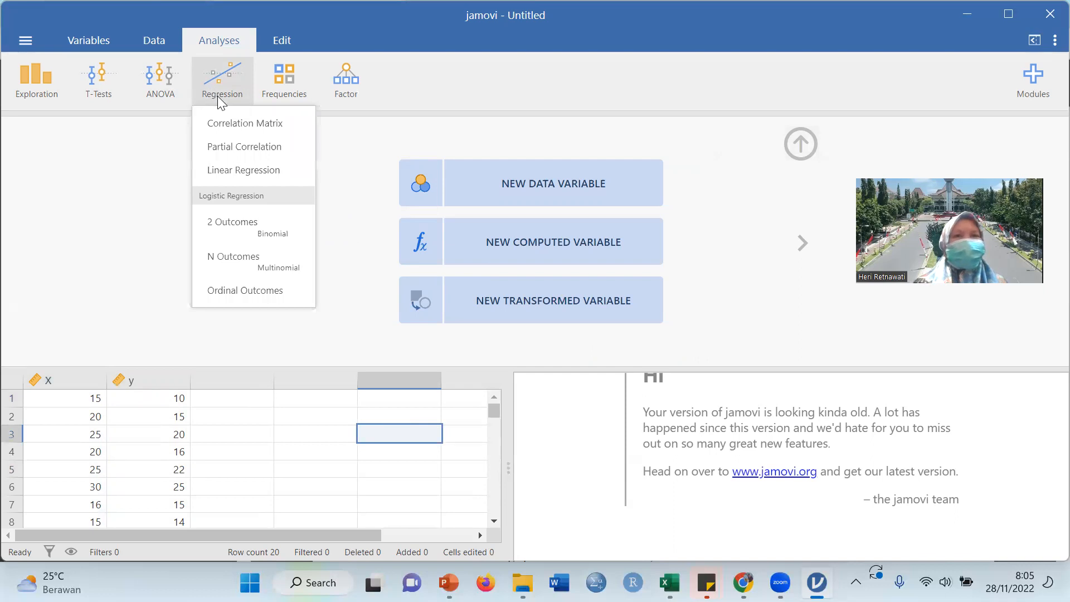
pyautogui.click(245, 133)
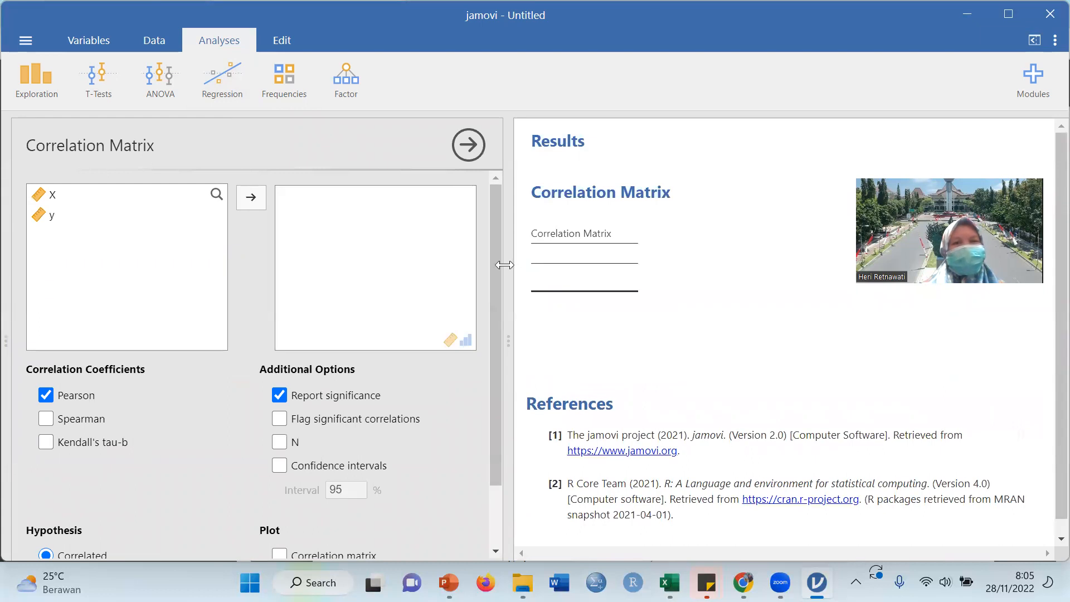
pyautogui.moveTo(497, 340); pyautogui.dragTo(487, 446)
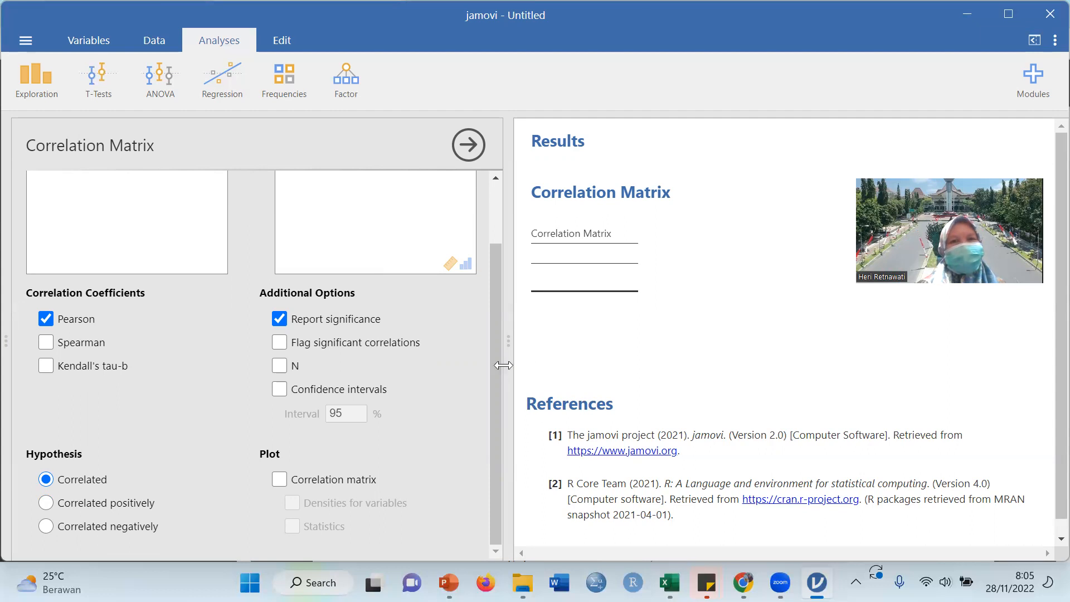
pyautogui.moveTo(498, 367); pyautogui.dragTo(500, 237)
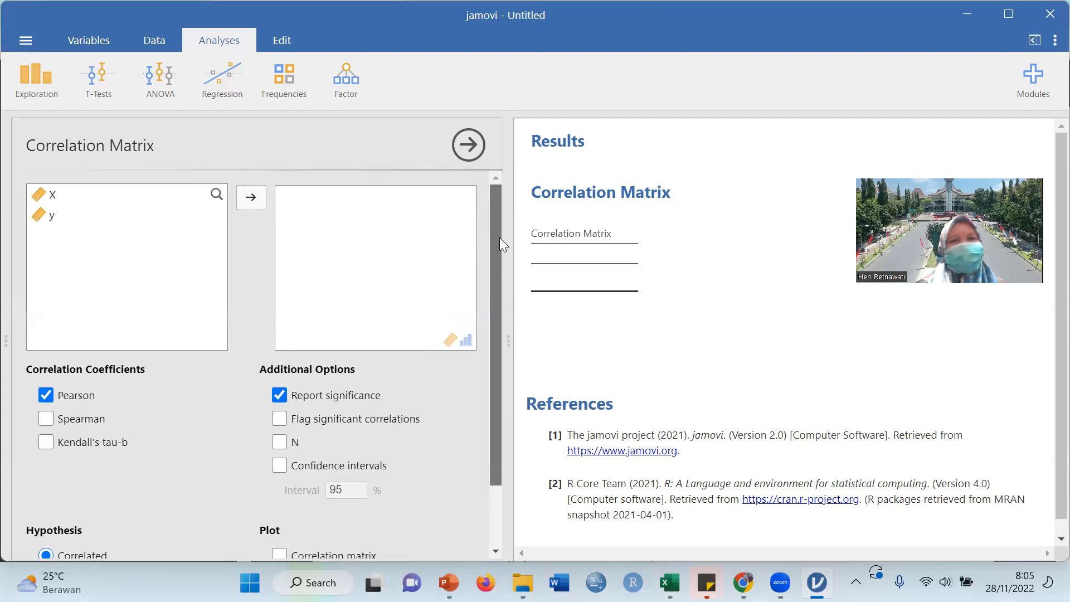
pyautogui.click(54, 196)
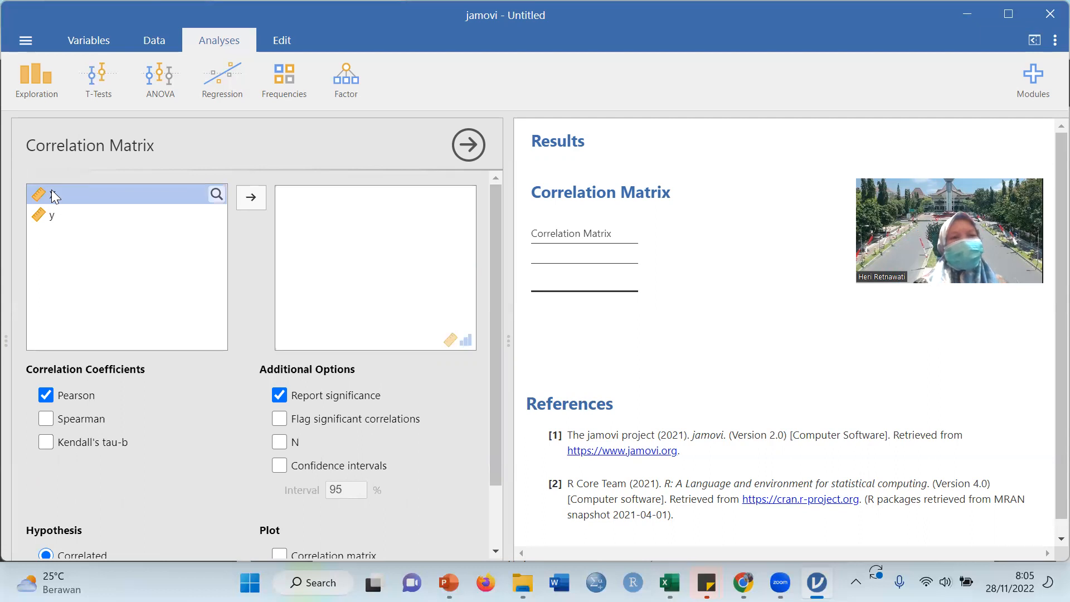
pyautogui.keyDown('shift'); pyautogui.click(56, 222); pyautogui.keyUp('shift')
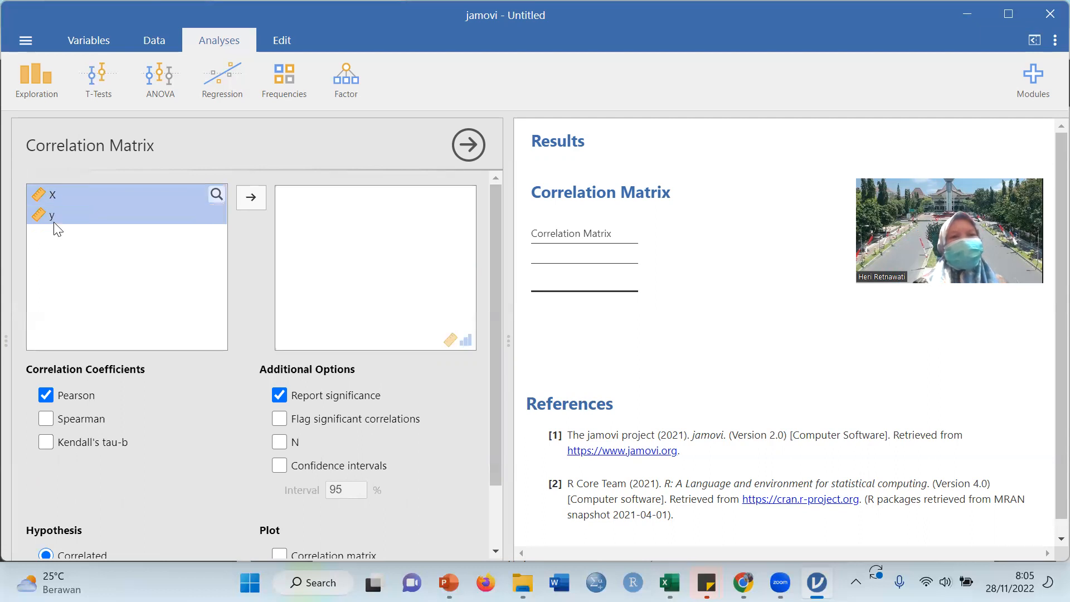
pyautogui.click(251, 197)
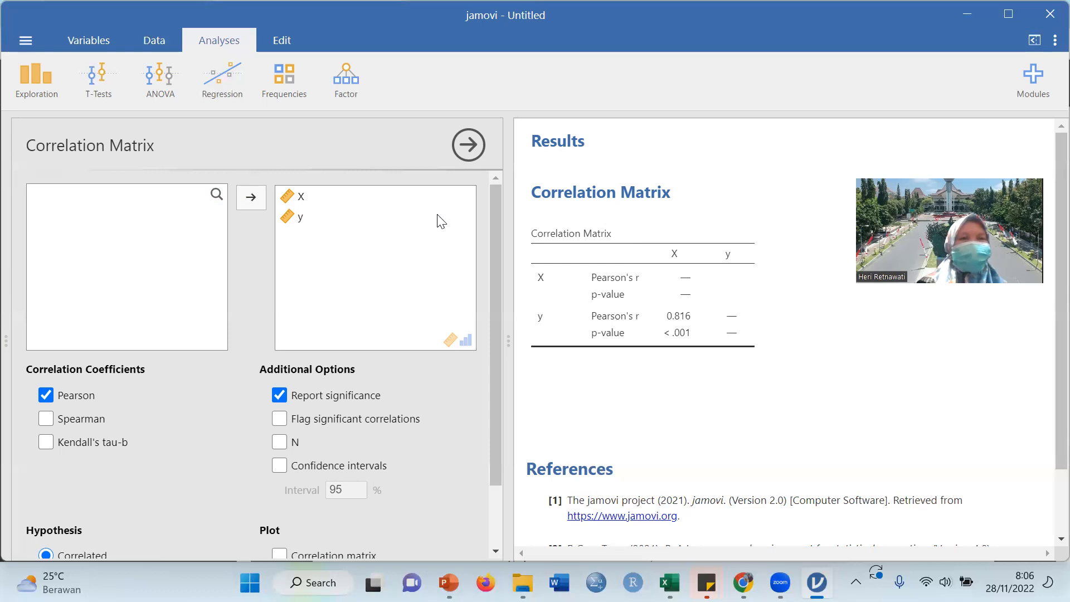
# - Create a Linear Regression analysis with y as the dependent variable and X as the covariate
pyautogui.click(212, 96)
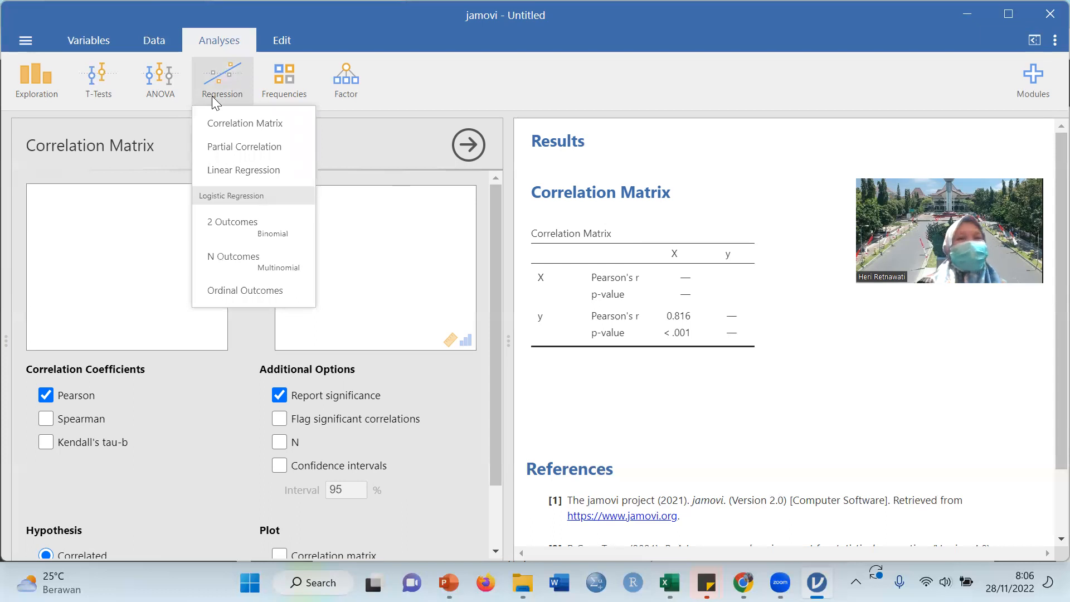
pyautogui.click(251, 174)
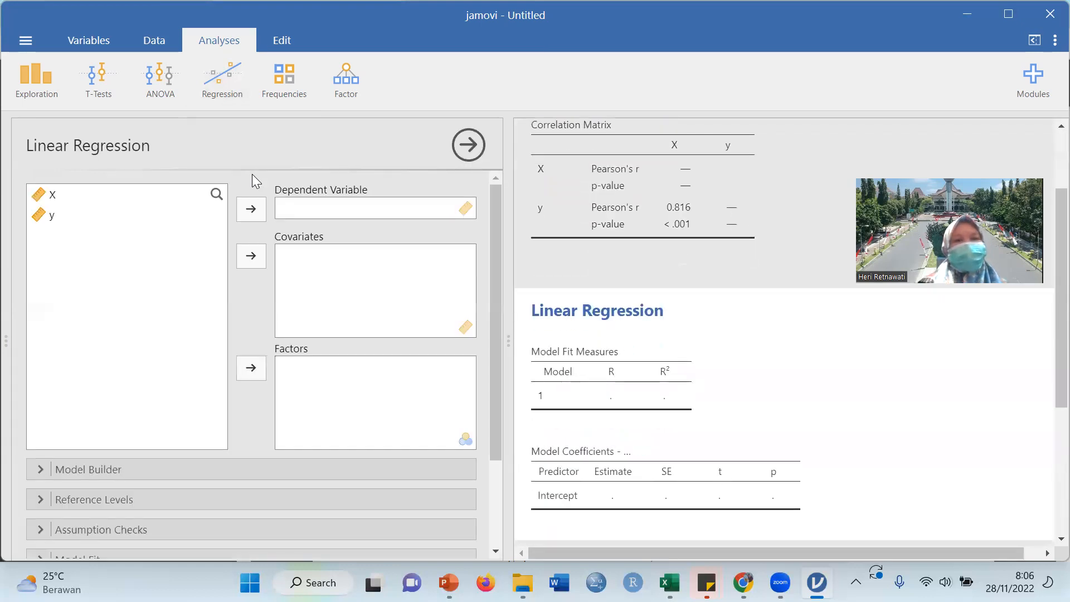
pyautogui.click(55, 202)
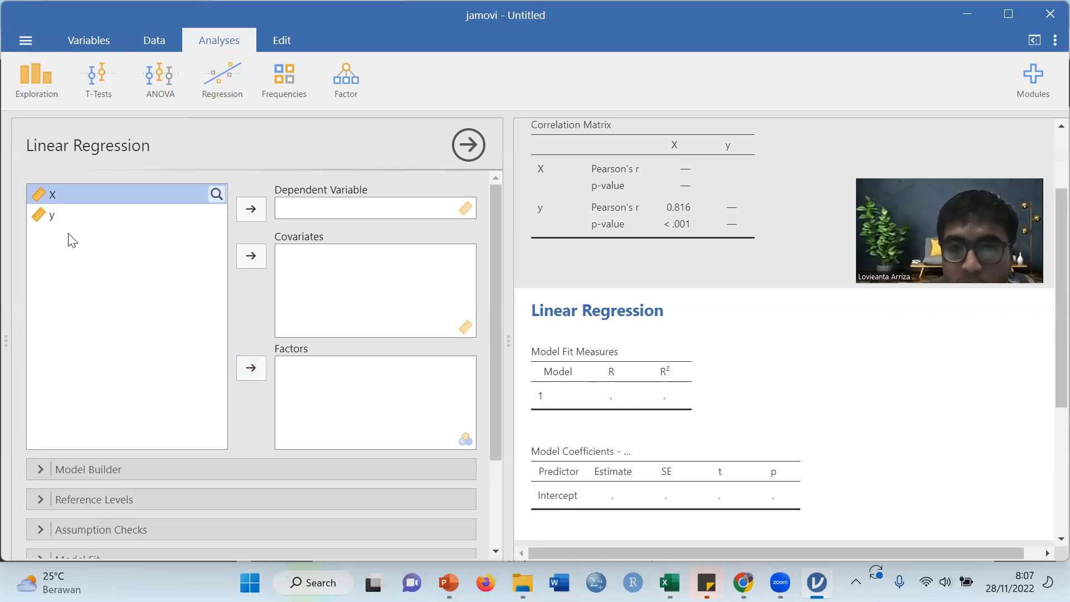
pyautogui.click(49, 218)
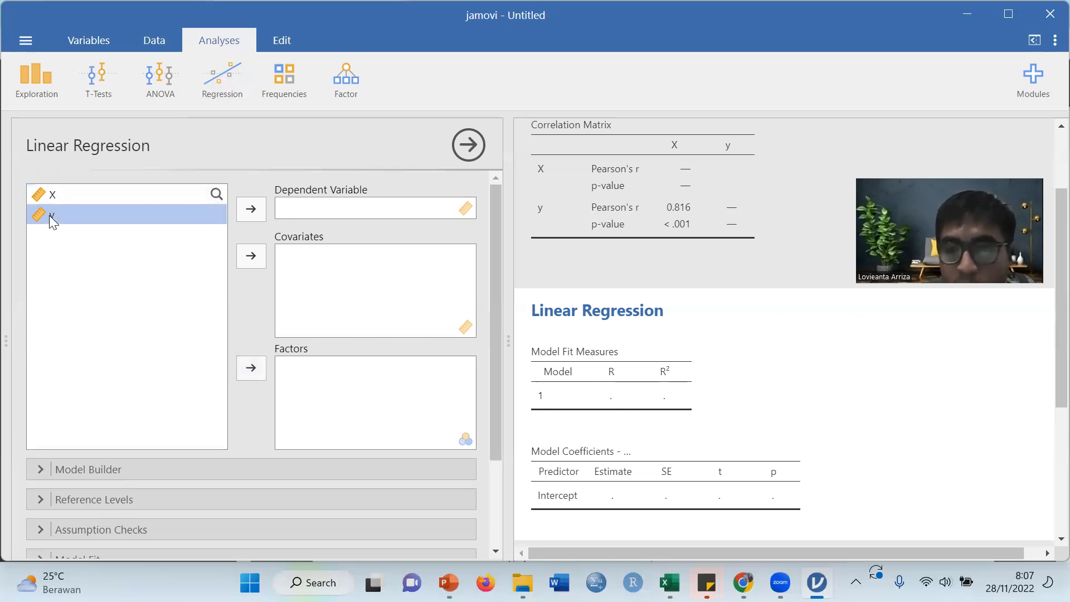
pyautogui.click(251, 211)
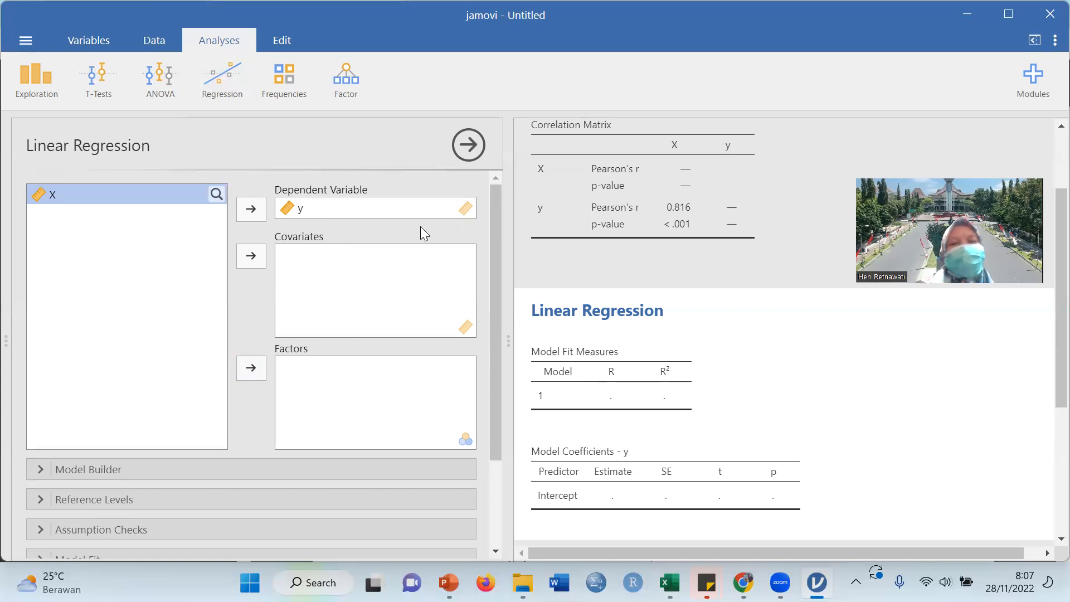
pyautogui.click(251, 257)
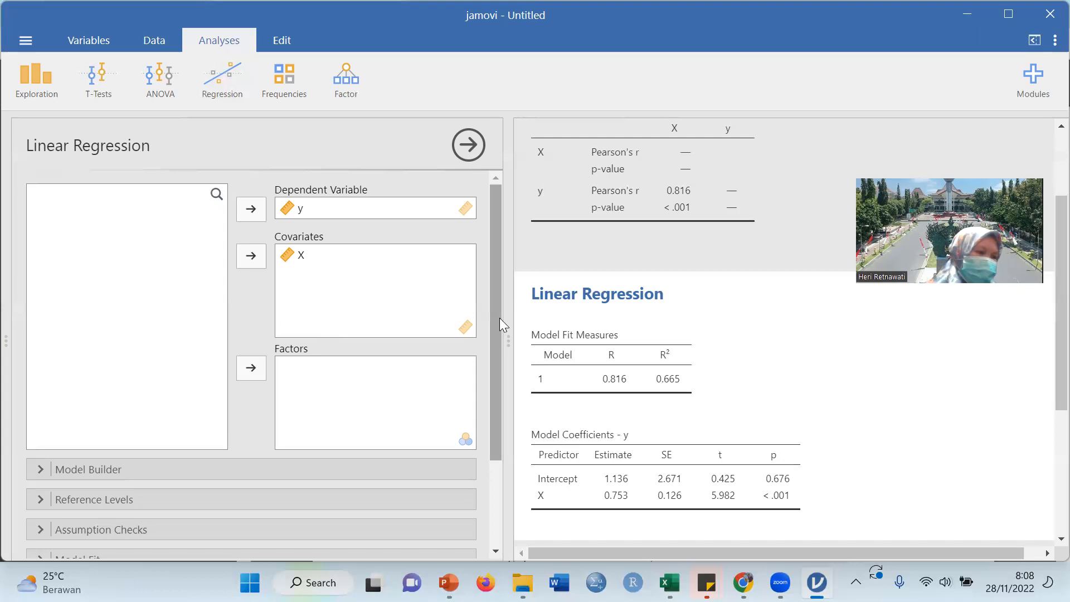
# - Review the Model Builder and Reference Levels settings of the linear regression
pyautogui.moveTo(498, 311); pyautogui.dragTo(499, 354)
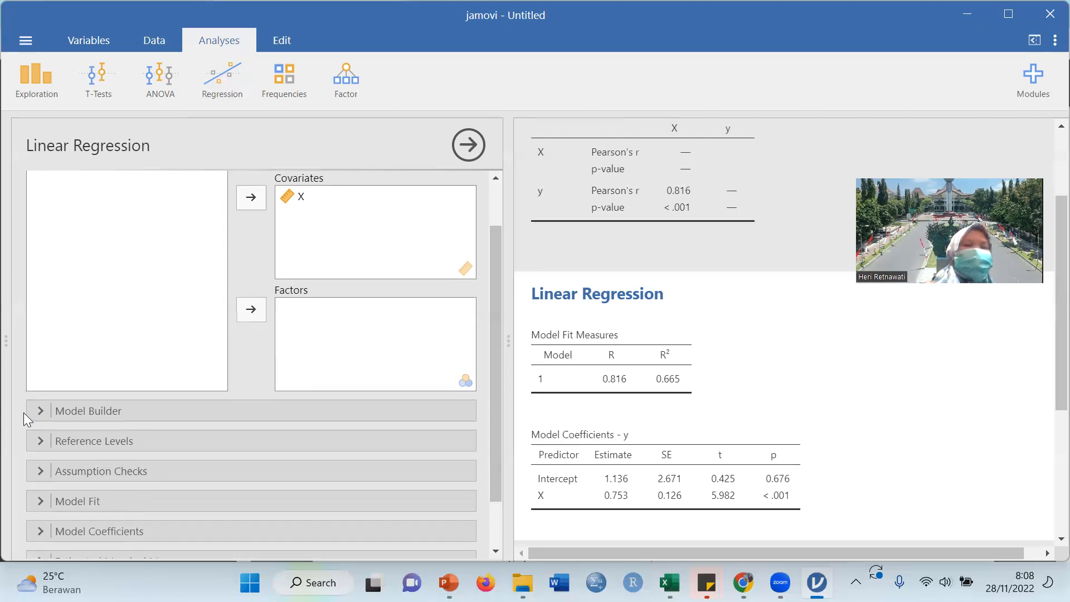
pyautogui.click(73, 414)
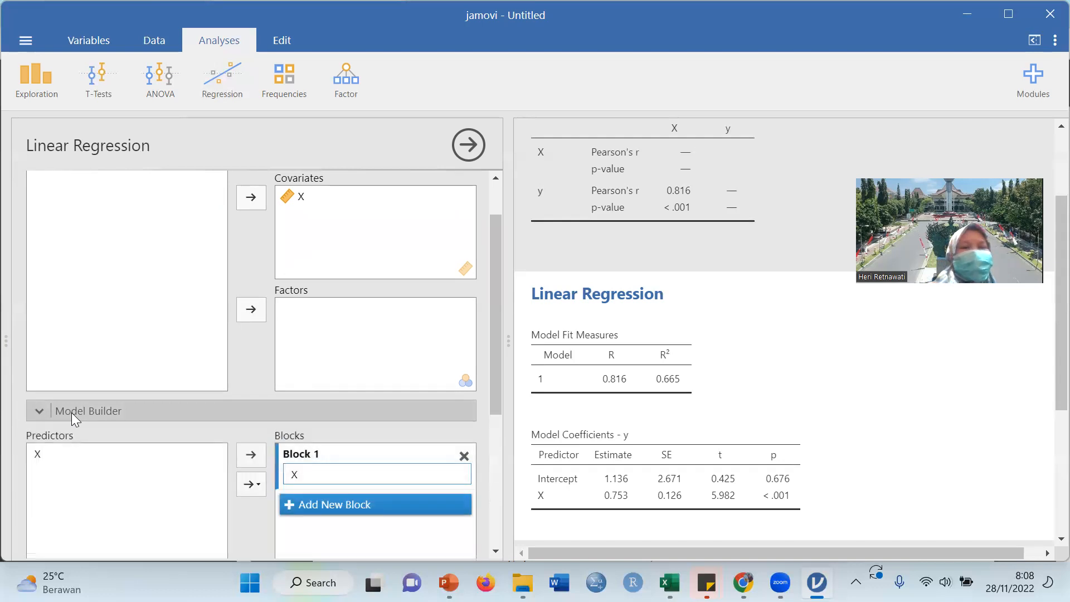
pyautogui.moveTo(494, 318); pyautogui.dragTo(497, 430)
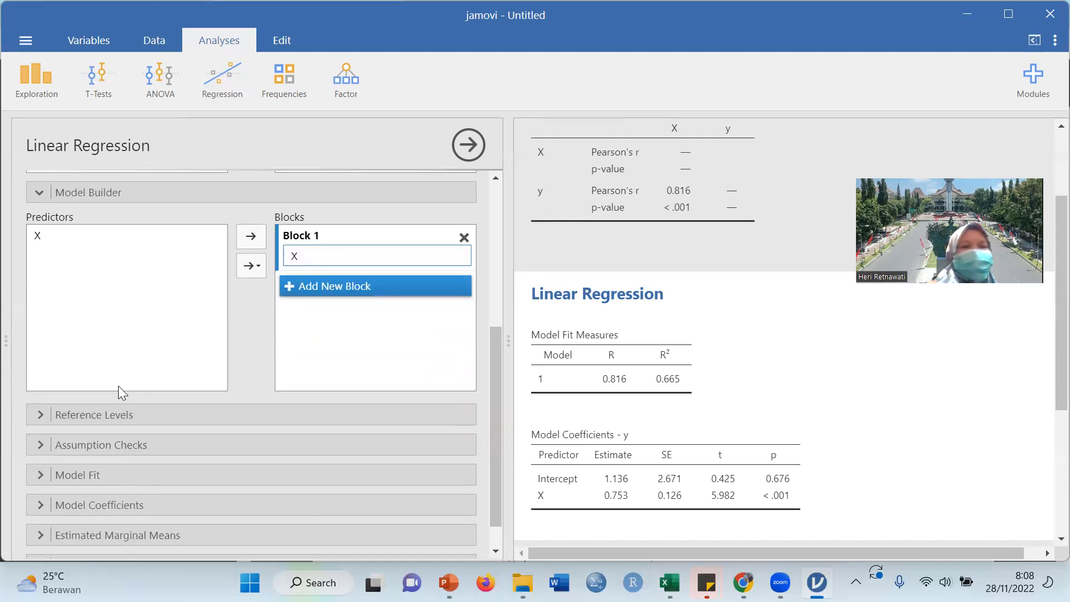
pyautogui.click(108, 418)
pyautogui.moveTo(492, 340); pyautogui.dragTo(505, 448)
# - Enable the autocorrelation, collinearity and normality checks, the Q-Q and residual plots, and Cook's distance for the linear regression
pyautogui.click(109, 430)
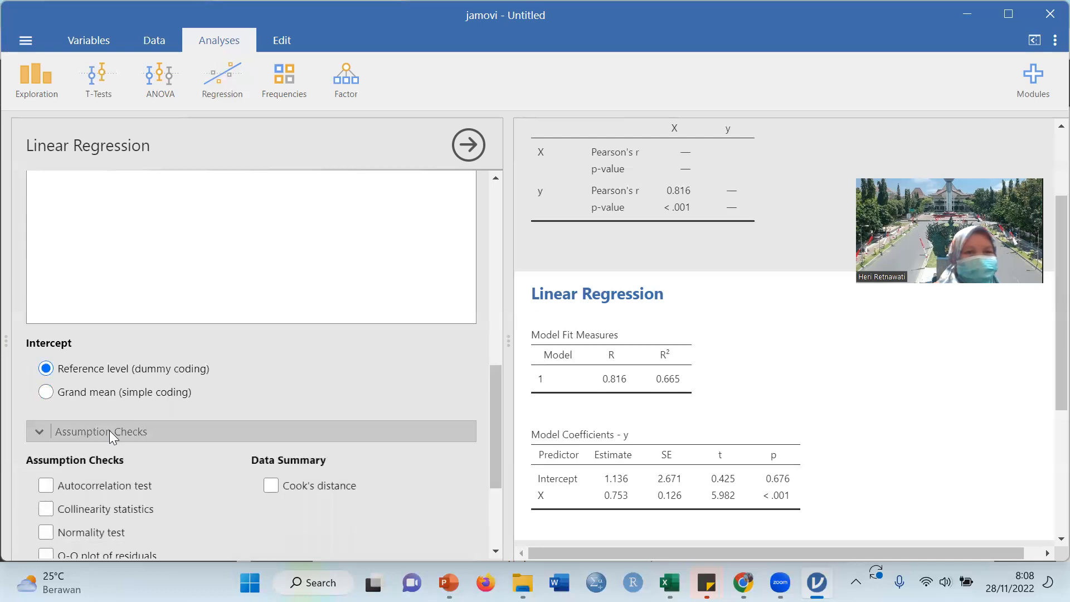
pyautogui.moveTo(498, 401); pyautogui.dragTo(501, 452)
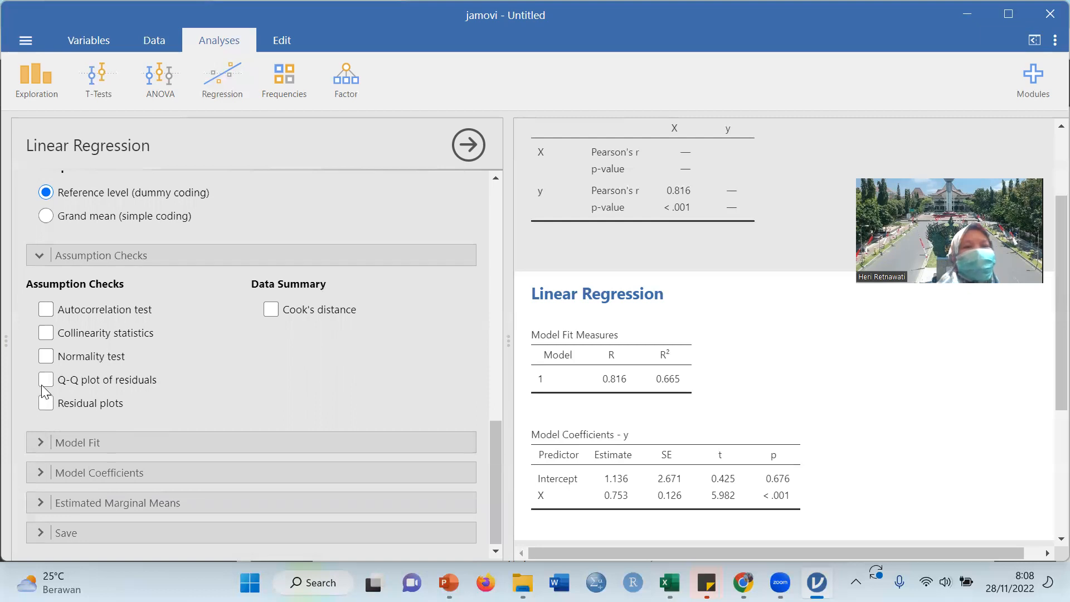
pyautogui.click(45, 355)
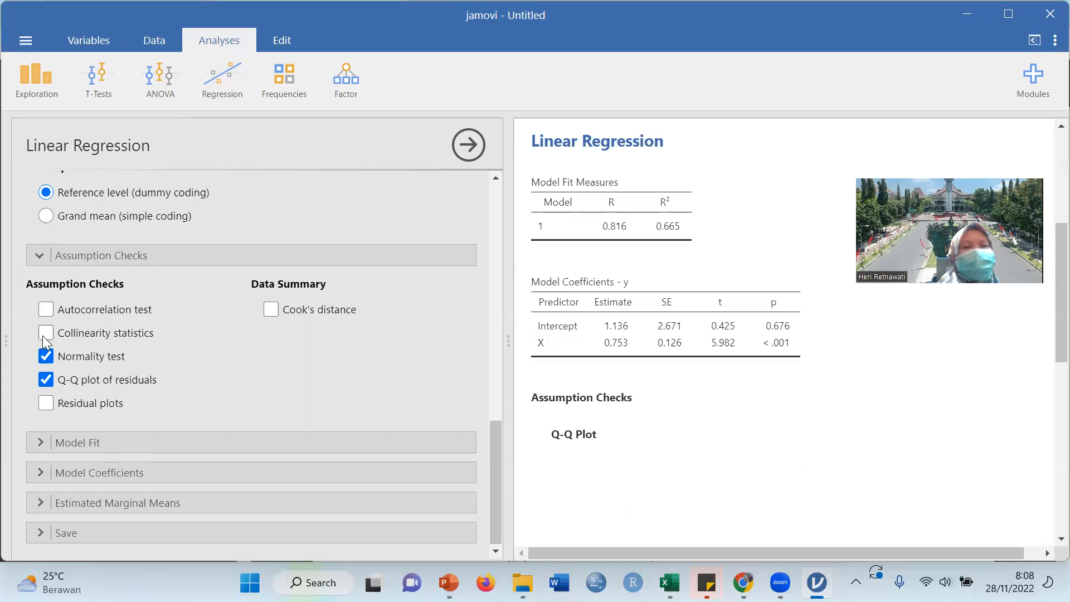
pyautogui.click(47, 338)
pyautogui.click(46, 405)
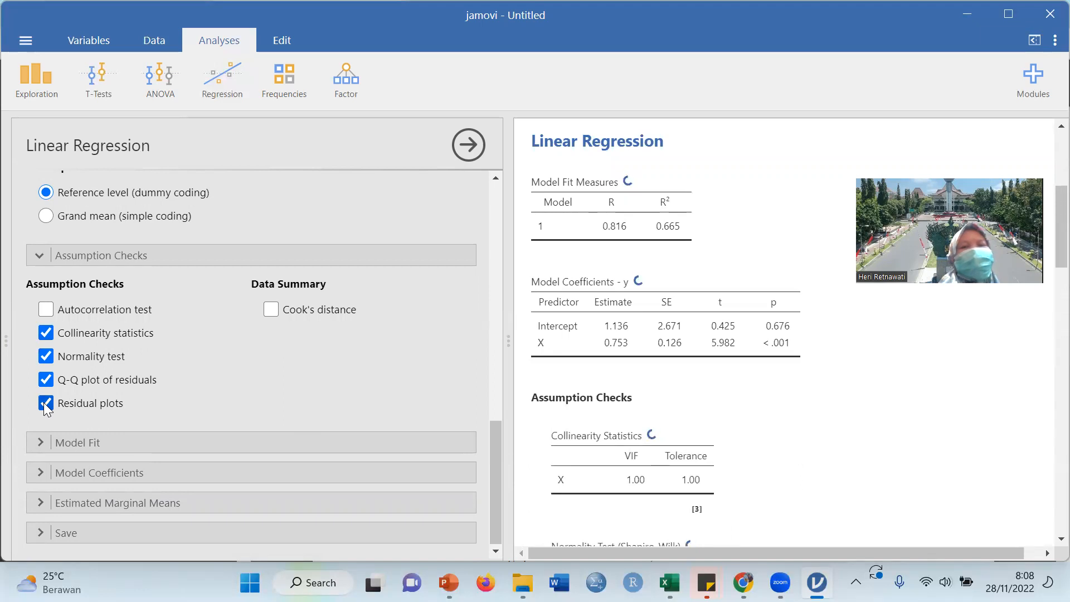
pyautogui.click(46, 310)
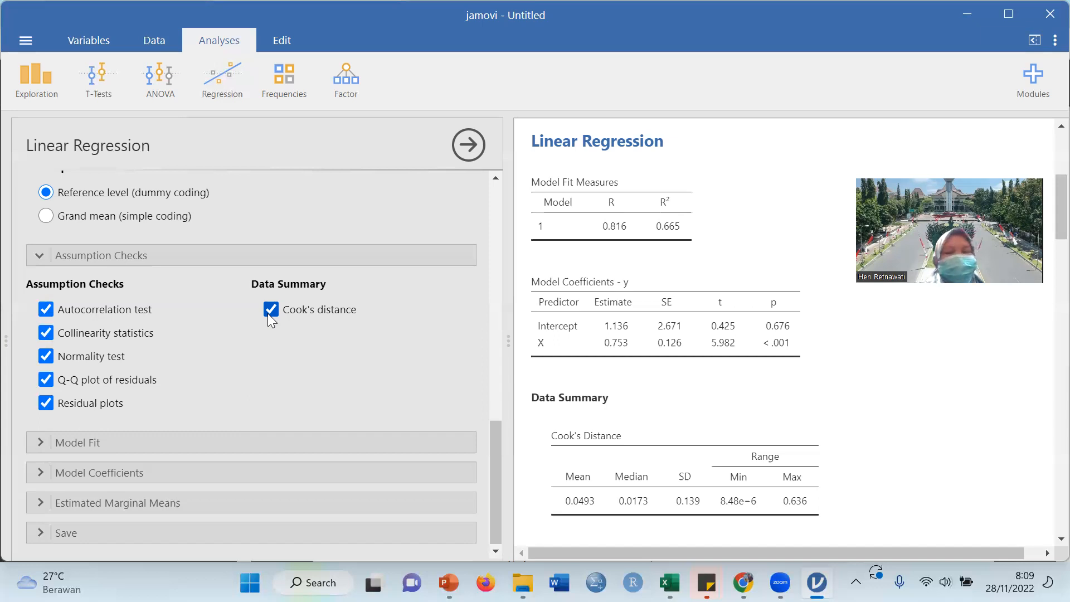
# - Review the Model Fit, Model Coefficients and Estimated Marginal Means options of the linear regression
pyautogui.click(98, 449)
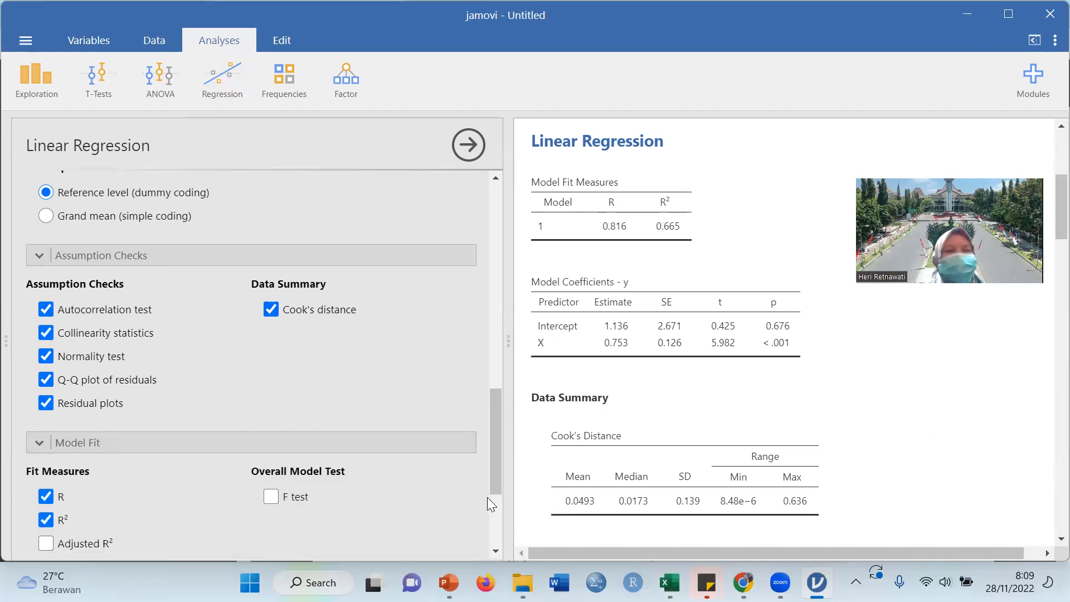
pyautogui.scroll(-1, 490, 460)
pyautogui.moveTo(497, 447); pyautogui.dragTo(501, 514)
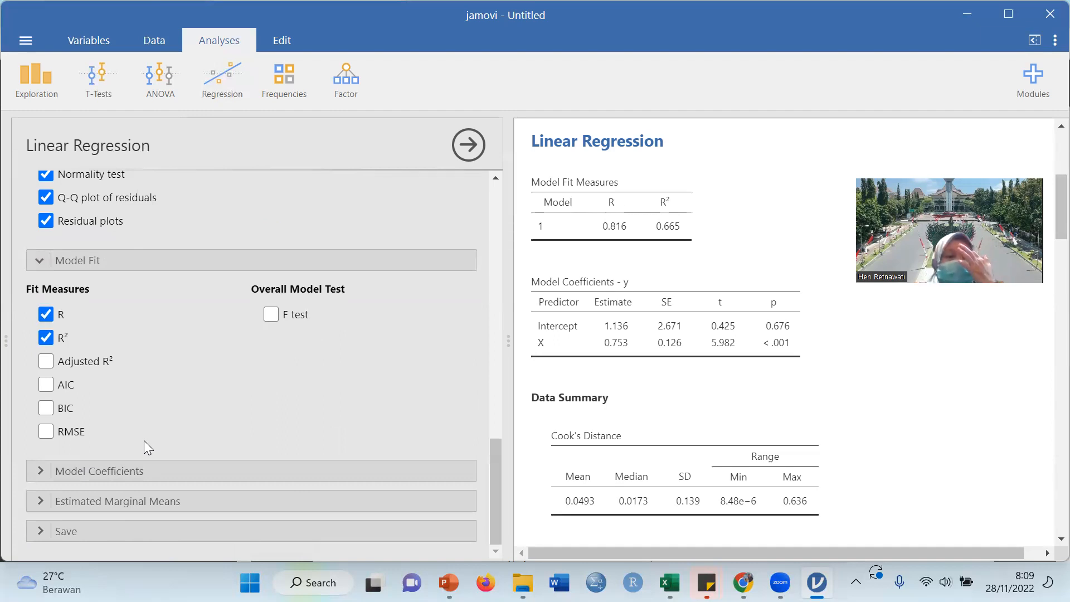
pyautogui.click(141, 474)
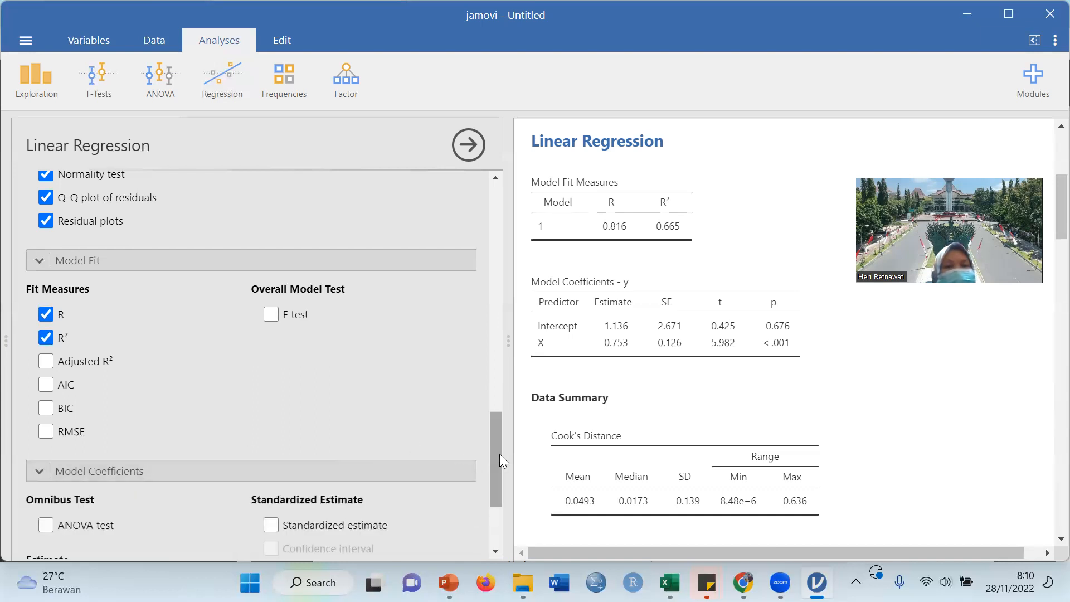
pyautogui.moveTo(500, 452); pyautogui.dragTo(493, 508)
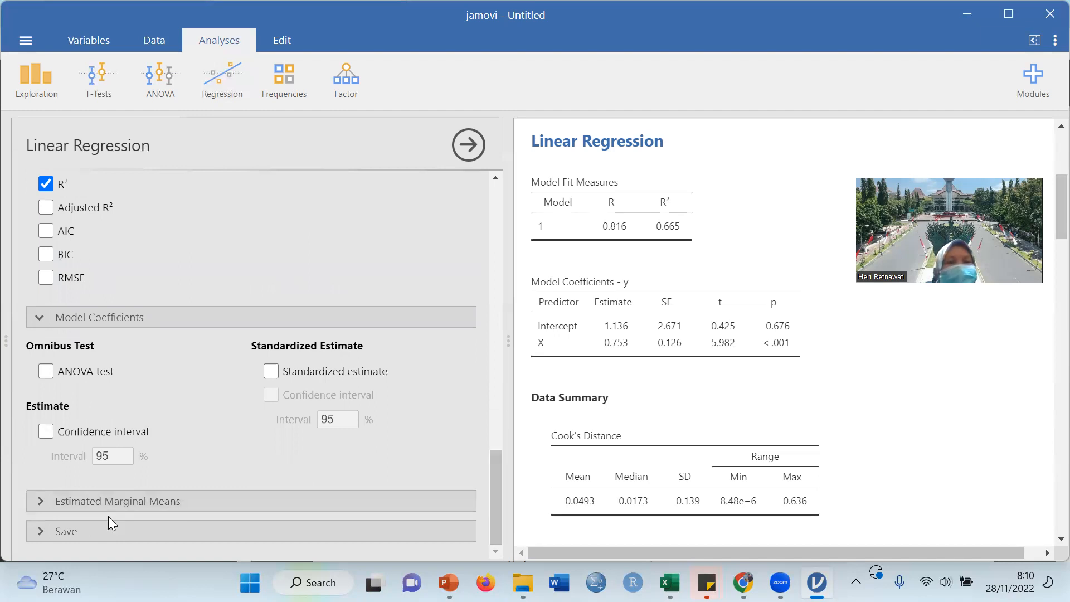
pyautogui.click(120, 507)
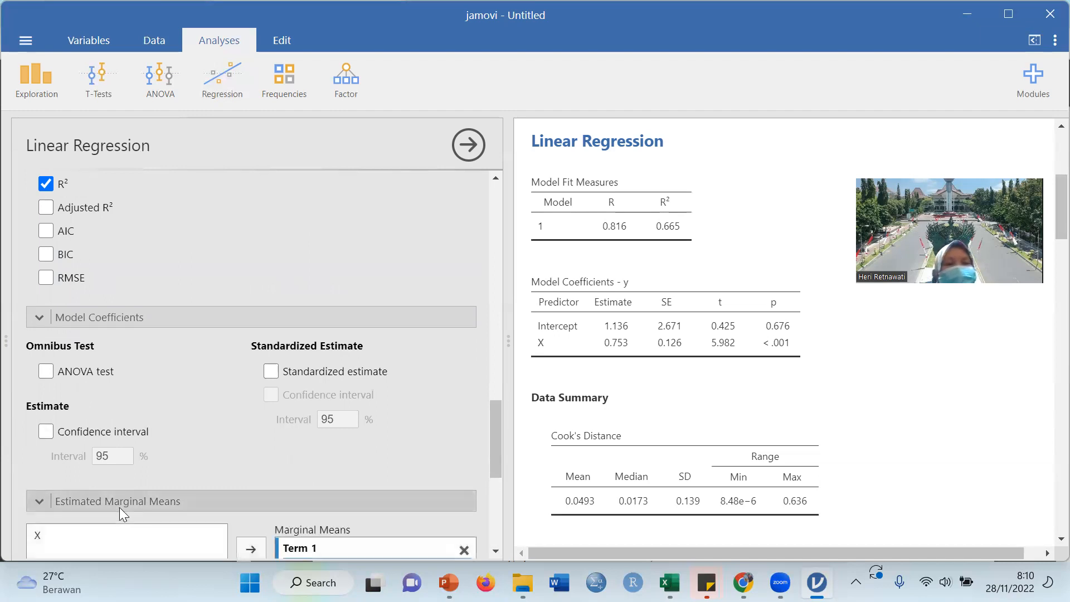
# - Enable saving the predicted values and residuals of the linear regression
pyautogui.moveTo(497, 433); pyautogui.dragTo(503, 536)
pyautogui.click(74, 532)
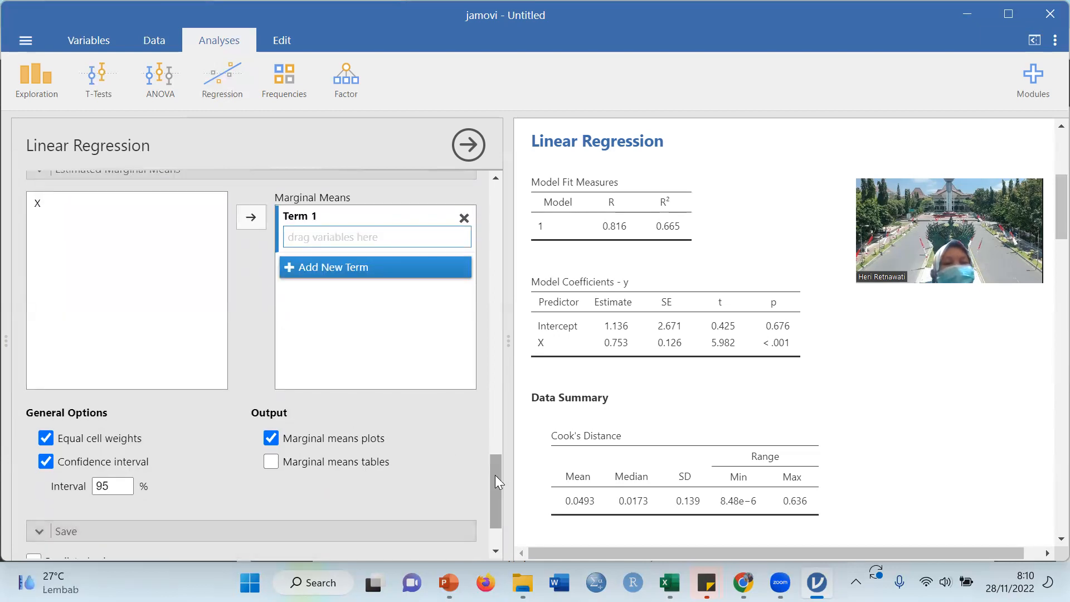
pyautogui.moveTo(498, 497); pyautogui.dragTo(504, 530)
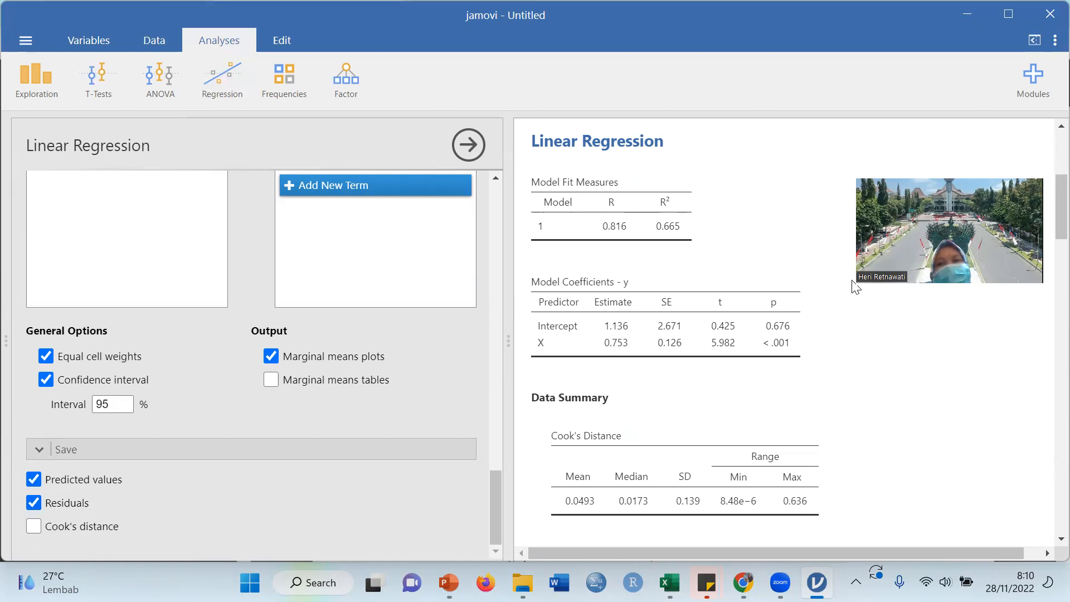
# - Examine the correlation matrix and the regression's model fit, coefficients, Cook's distance, assumption checks, Q-Q plot and residuals plots
pyautogui.scroll(5, 1046, 233)
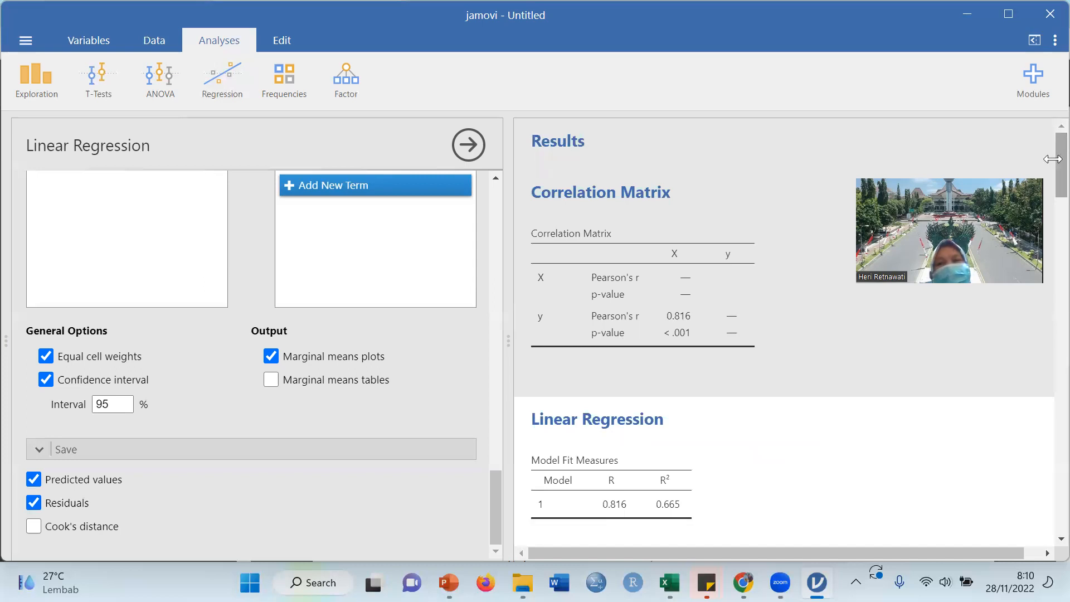
pyautogui.scroll(-5, 1048, 178)
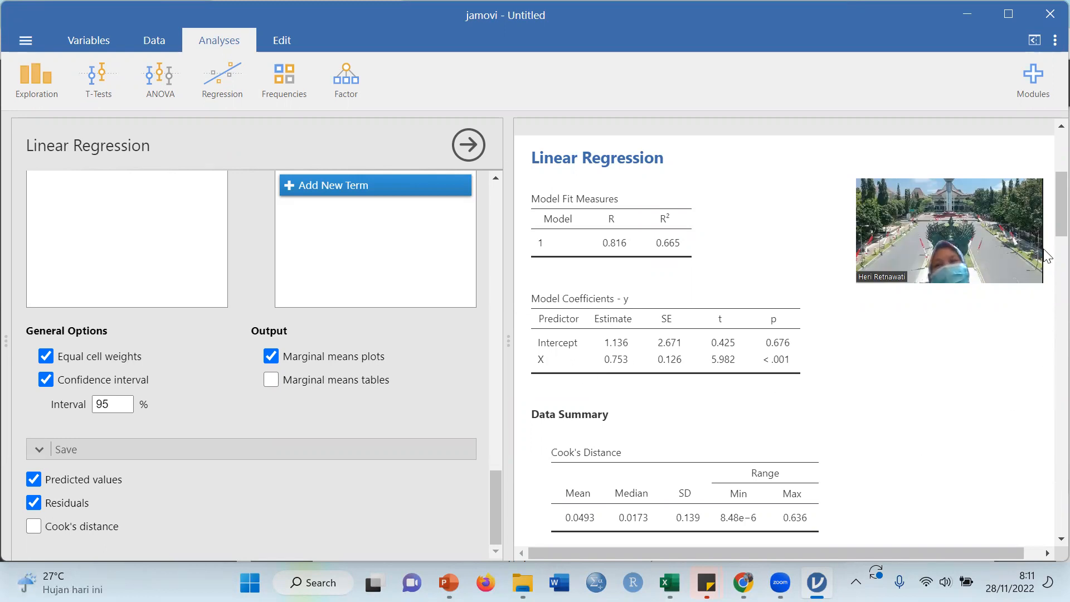
pyautogui.moveTo(1046, 219); pyautogui.dragTo(1045, 268)
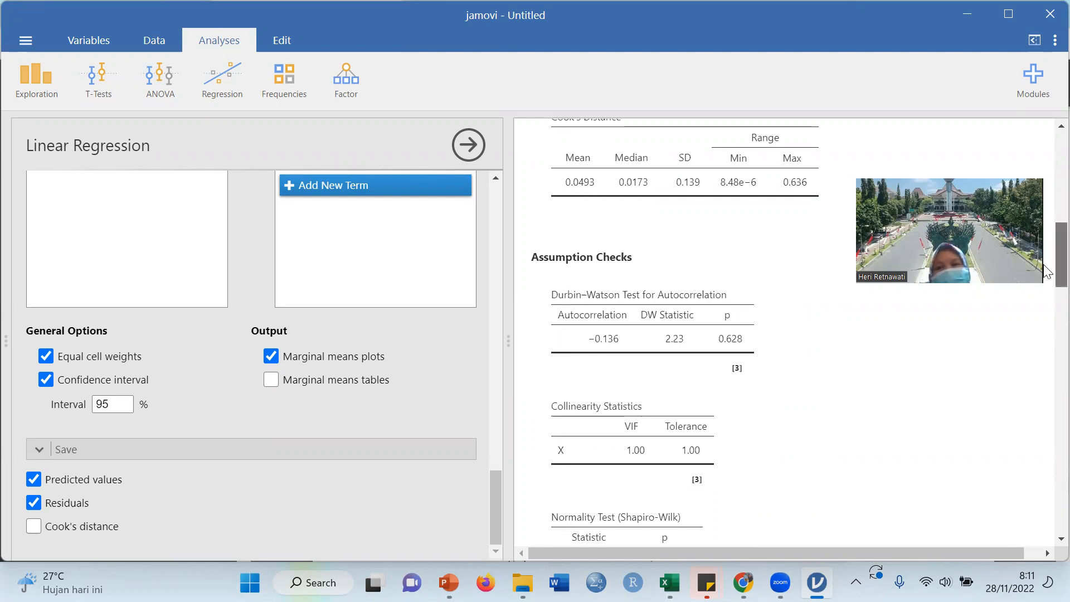
pyautogui.scroll(1, 1050, 270)
pyautogui.scroll(-5, 1047, 272)
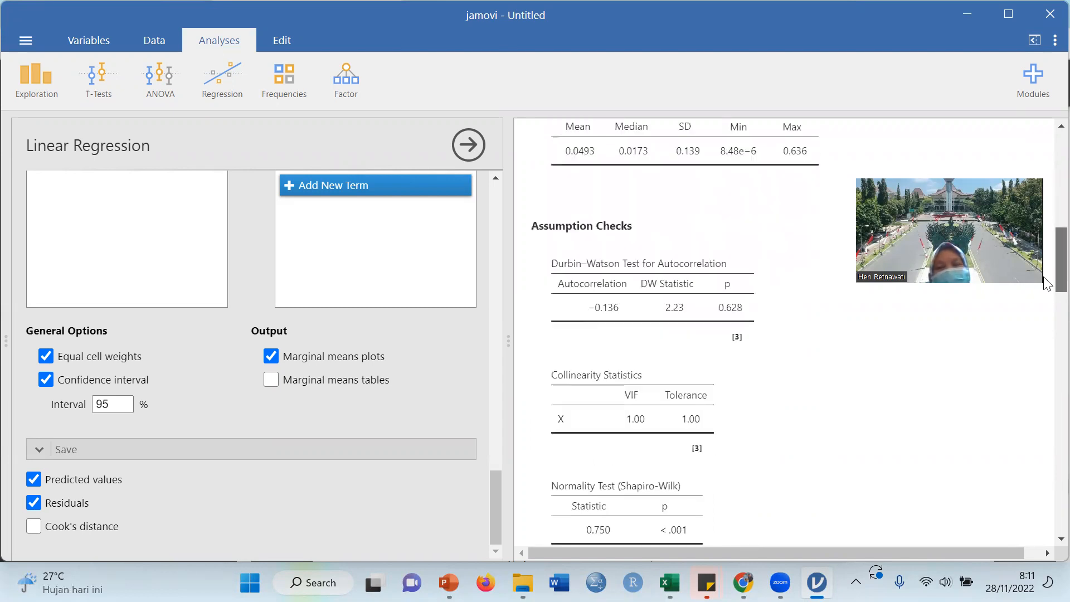
pyautogui.scroll(-2, 1046, 306)
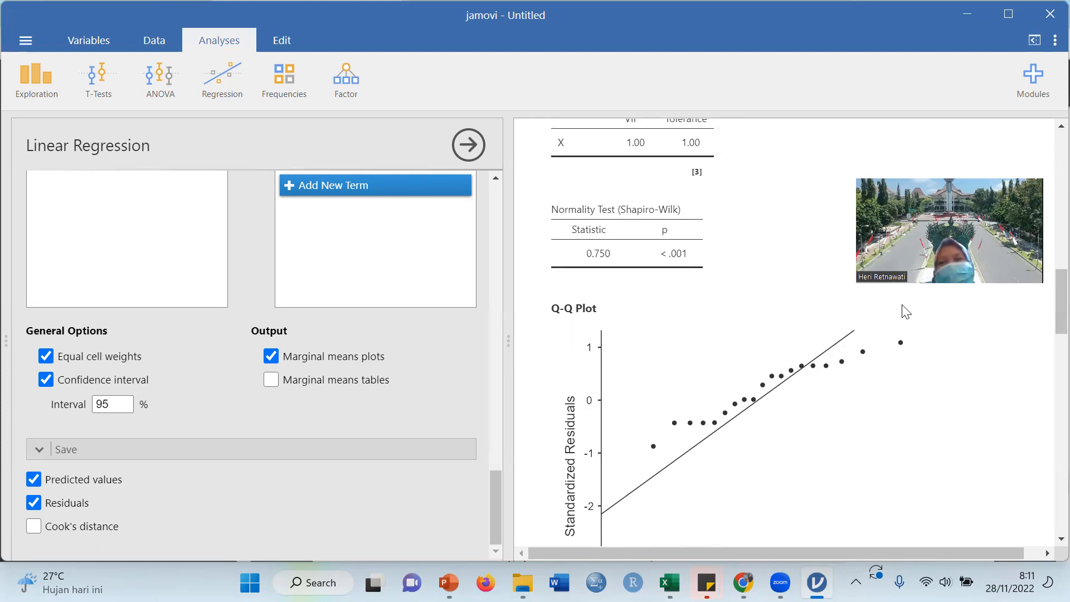
pyautogui.moveTo(1052, 318); pyautogui.dragTo(1055, 318)
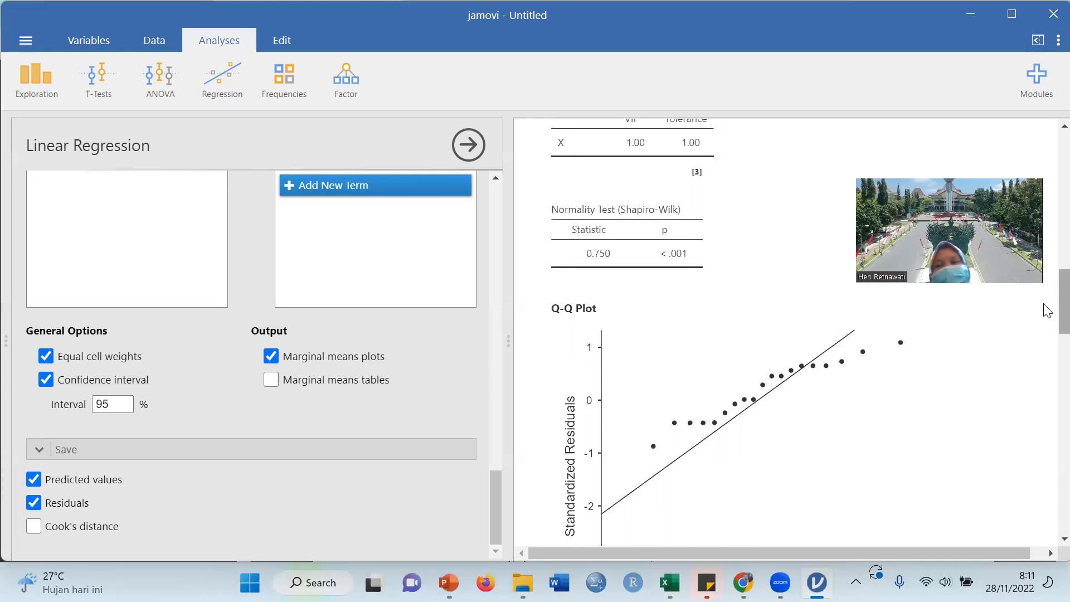
pyautogui.scroll(-8, 1047, 310)
pyautogui.scroll(2, 1046, 376)
pyautogui.scroll(-1, 1046, 370)
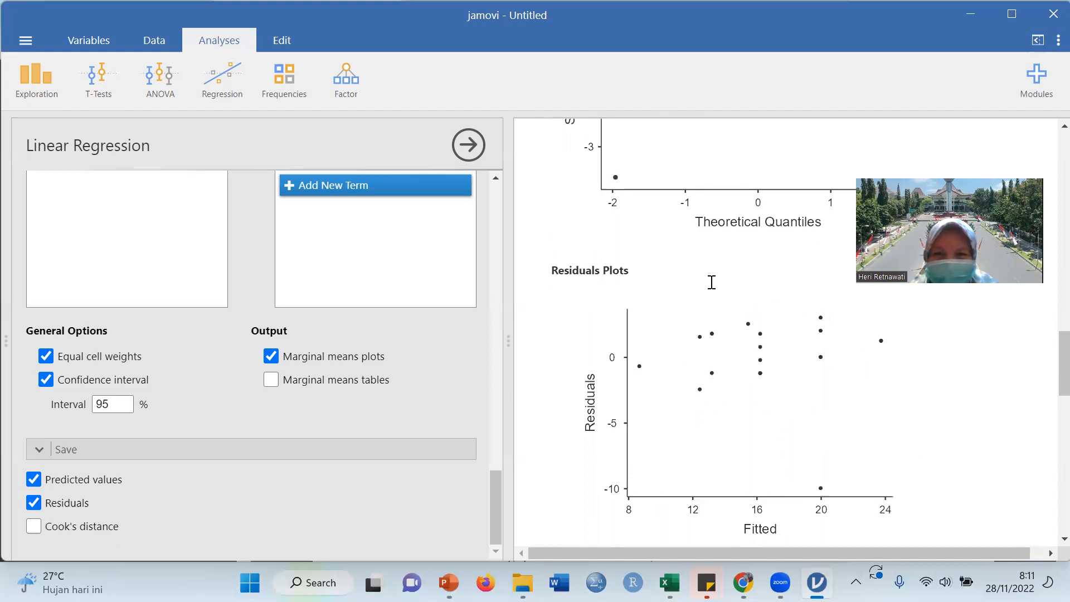
pyautogui.moveTo(1044, 348); pyautogui.dragTo(1046, 272)
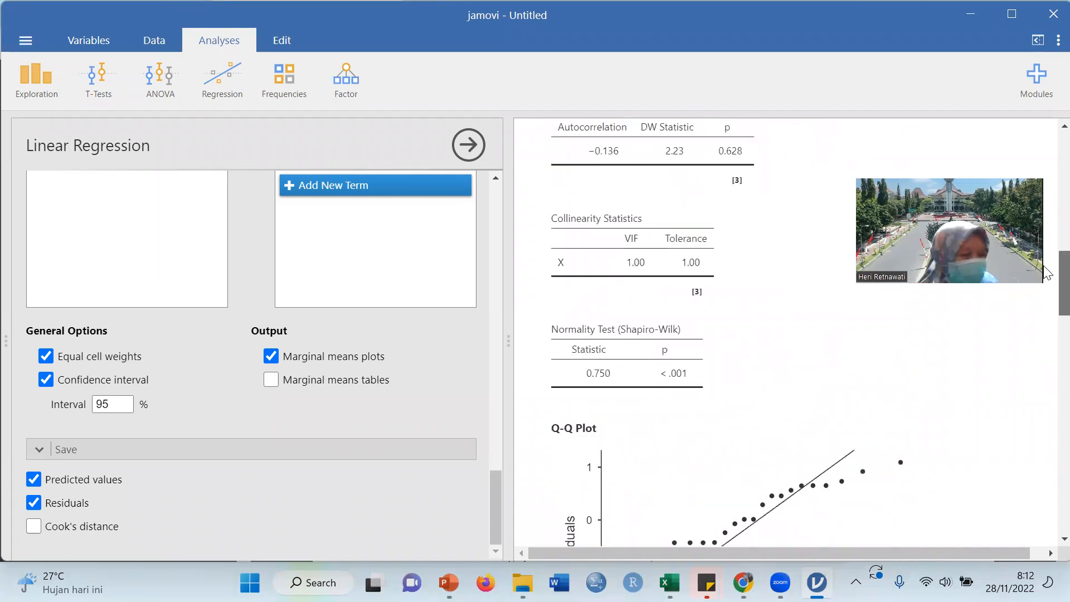
pyautogui.moveTo(1046, 273); pyautogui.dragTo(1052, 173)
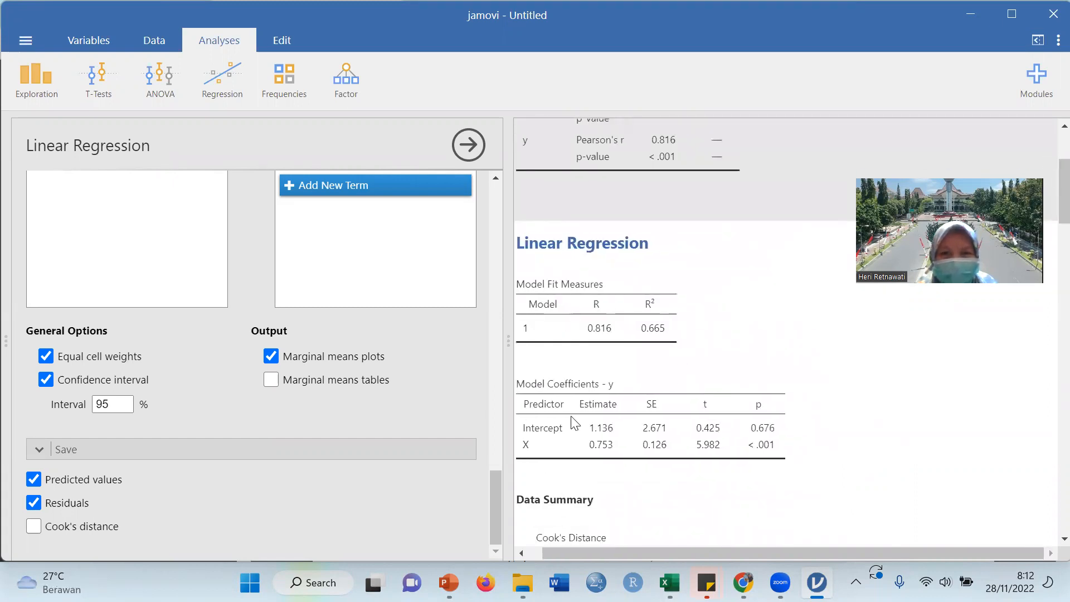
pyautogui.moveTo(720, 551); pyautogui.dragTo(661, 554)
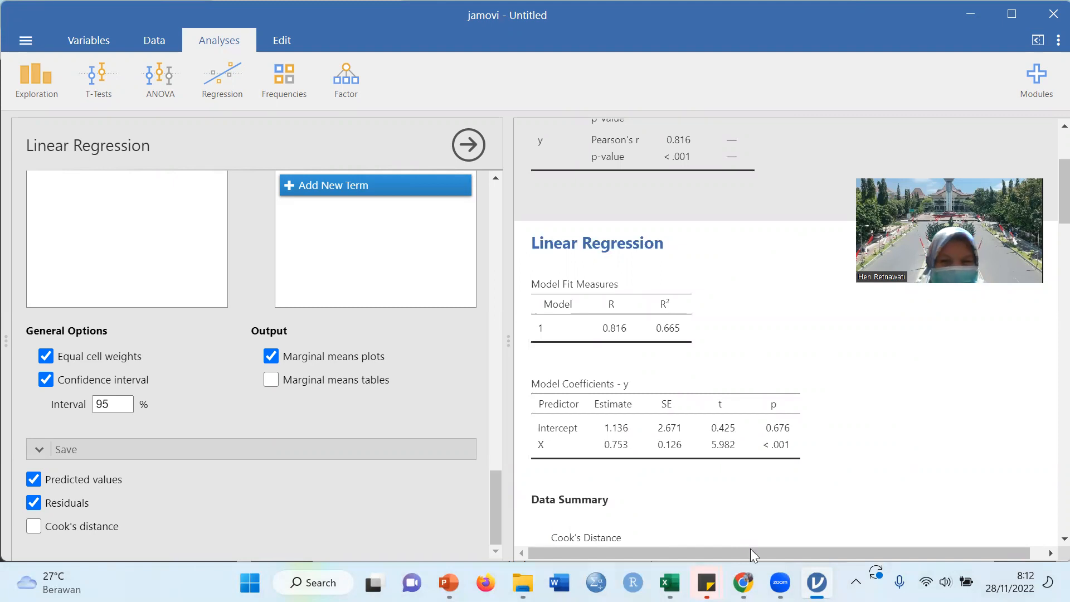
# - Switch to pasca matrik-13-regresi.pdf in Chrome and examine exercise 3 with its Y and X1 to X4 data table at 120% zoom
pyautogui.moveTo(707, 582)
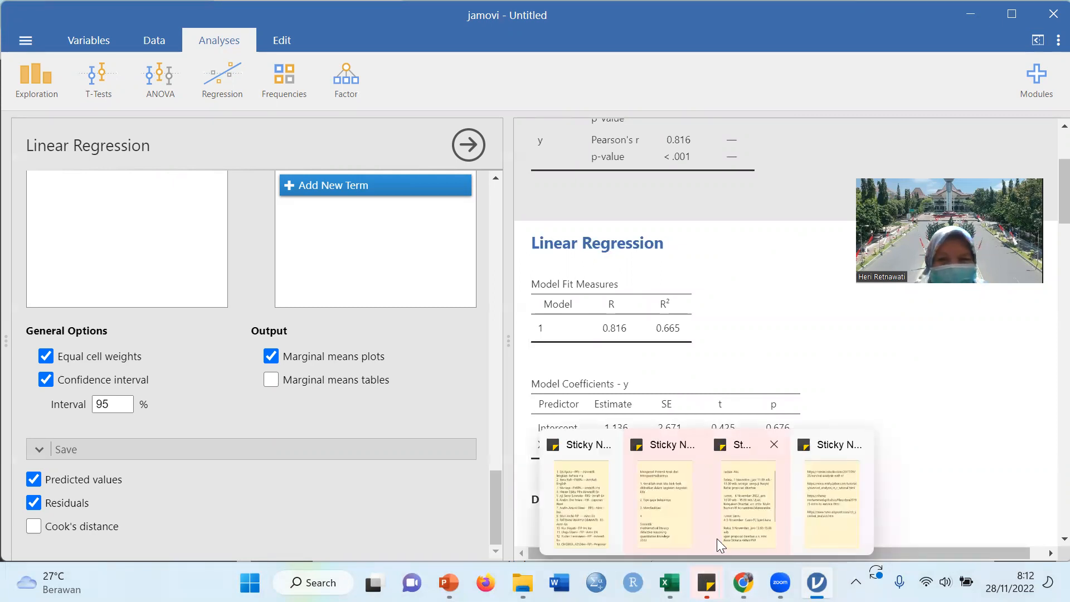
pyautogui.moveTo(780, 582)
pyautogui.moveTo(742, 582)
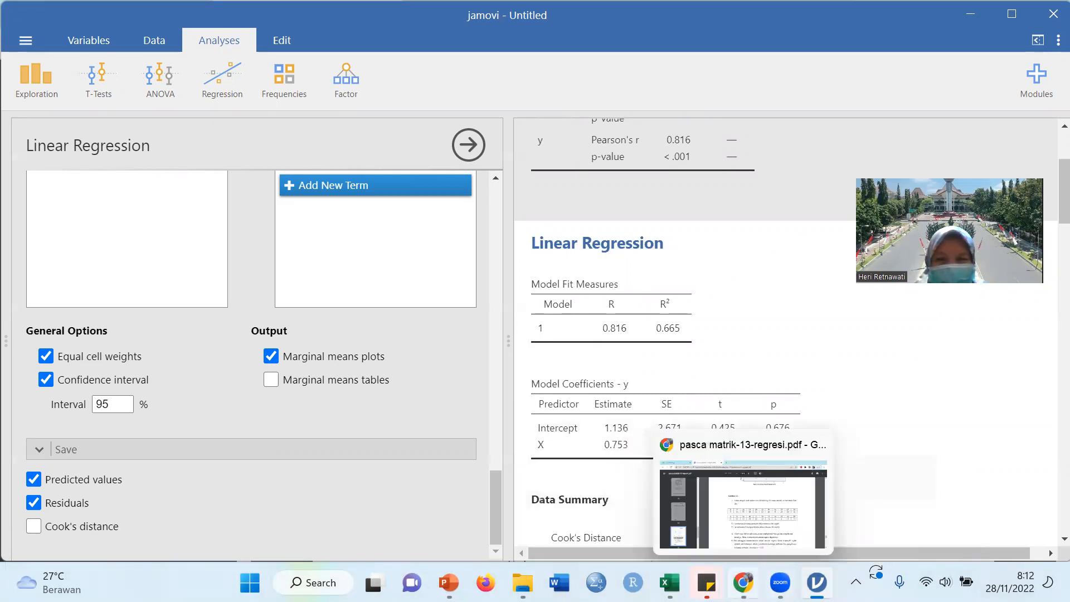
pyautogui.click(749, 529)
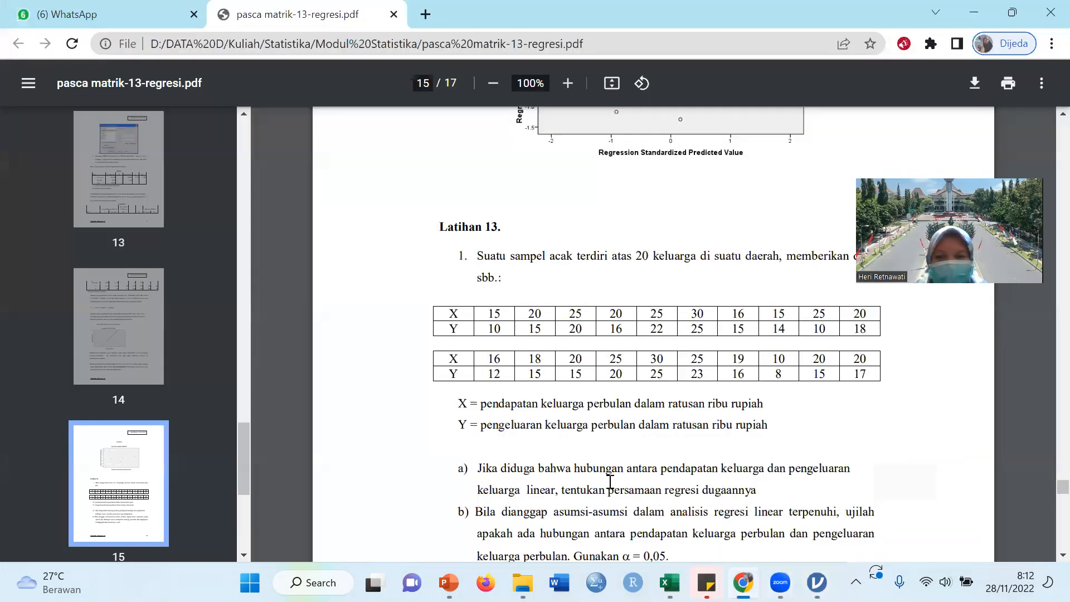
pyautogui.scroll(-7, 610, 481)
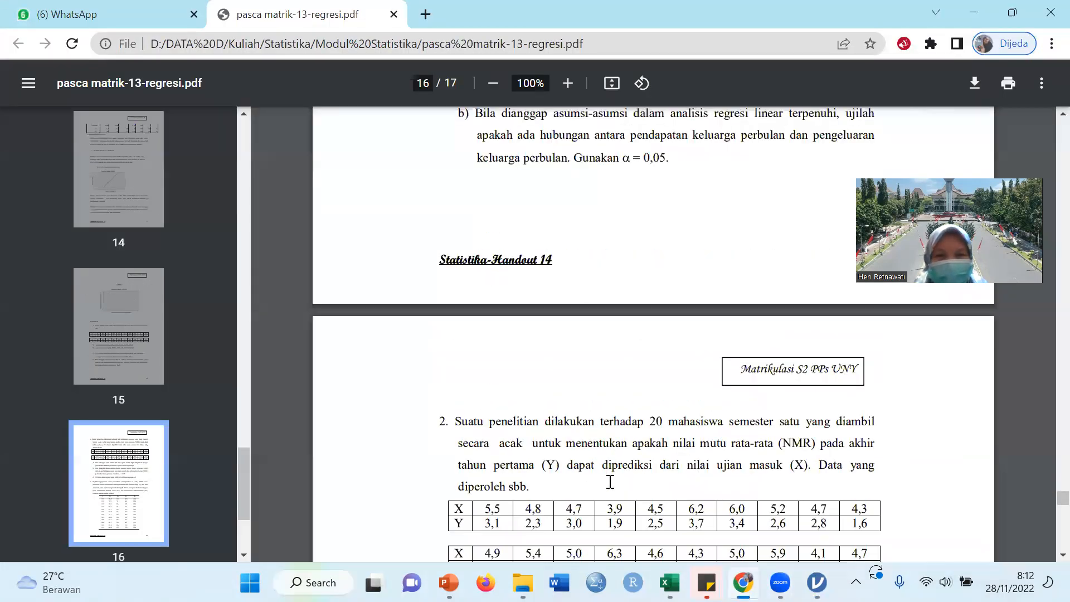
pyautogui.scroll(-8, 610, 482)
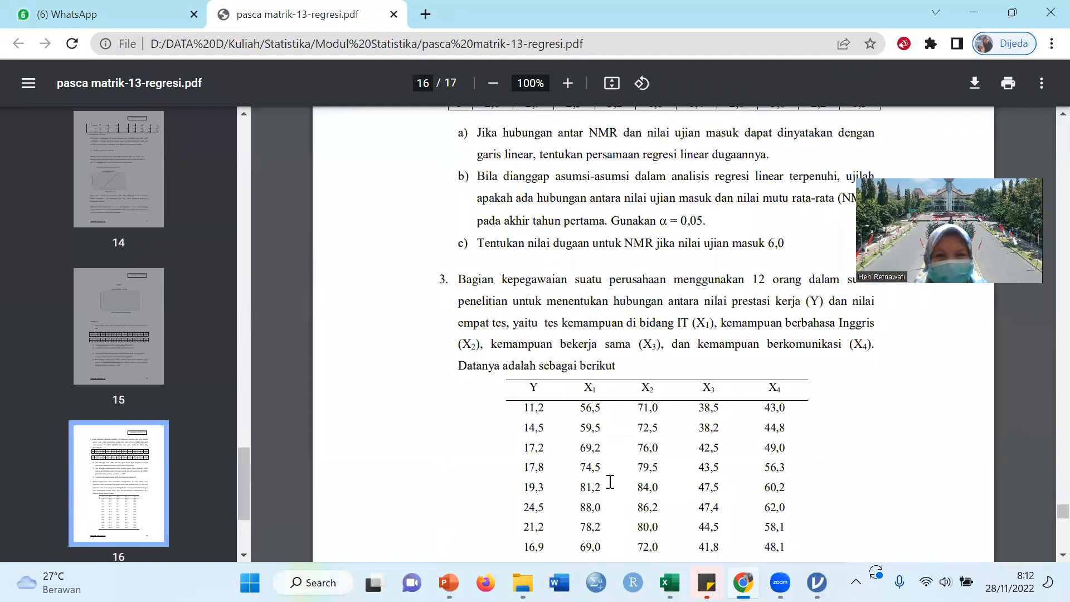
pyautogui.scroll(-4, 610, 481)
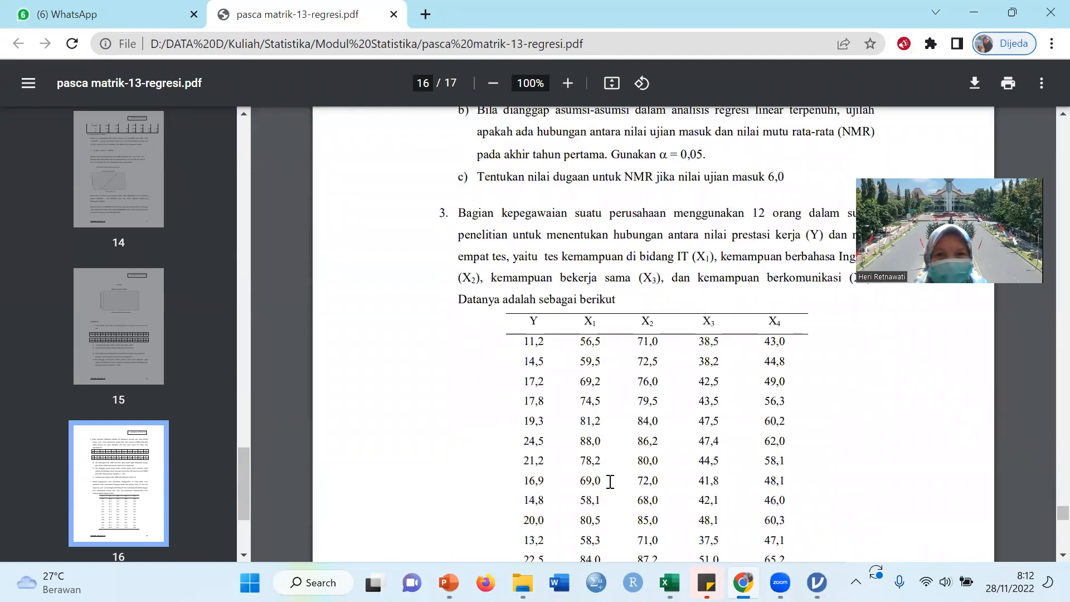
pyautogui.scroll(2, 610, 481)
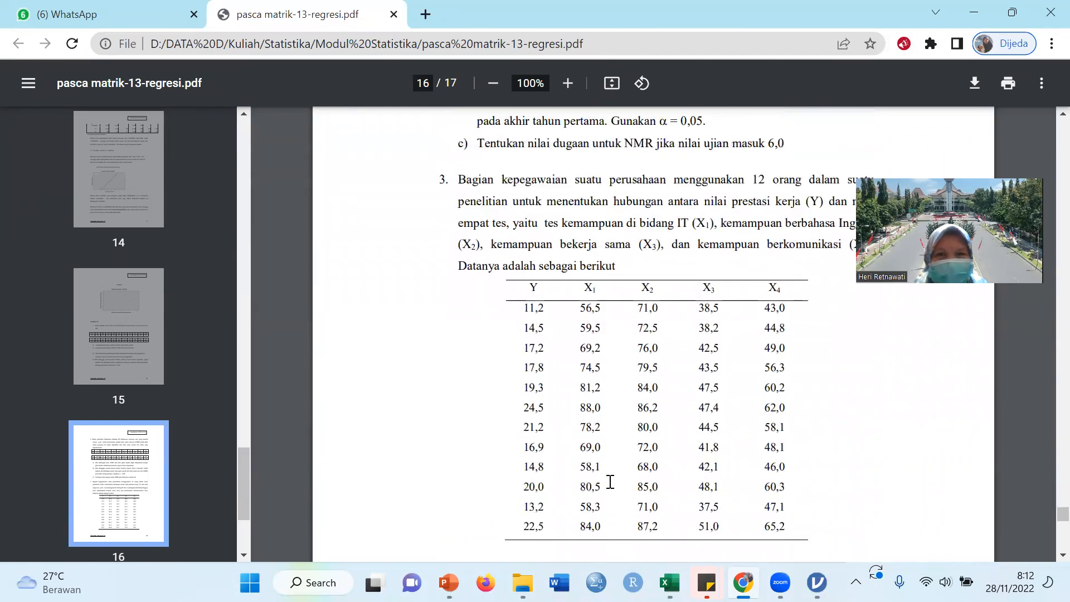
pyautogui.scroll(-1, 610, 481)
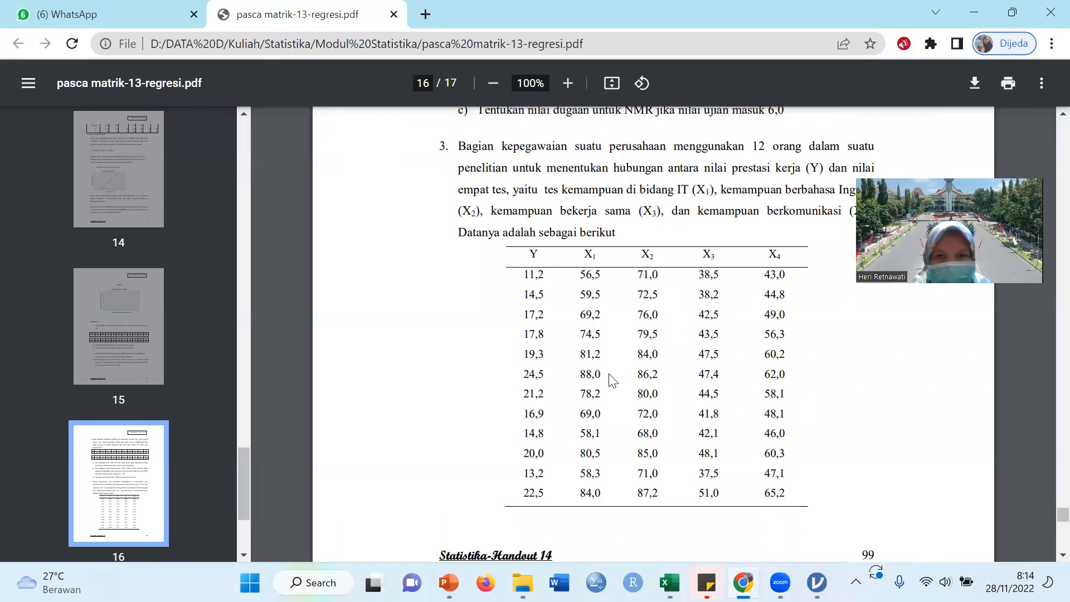
pyautogui.scroll(2, 561, 390)
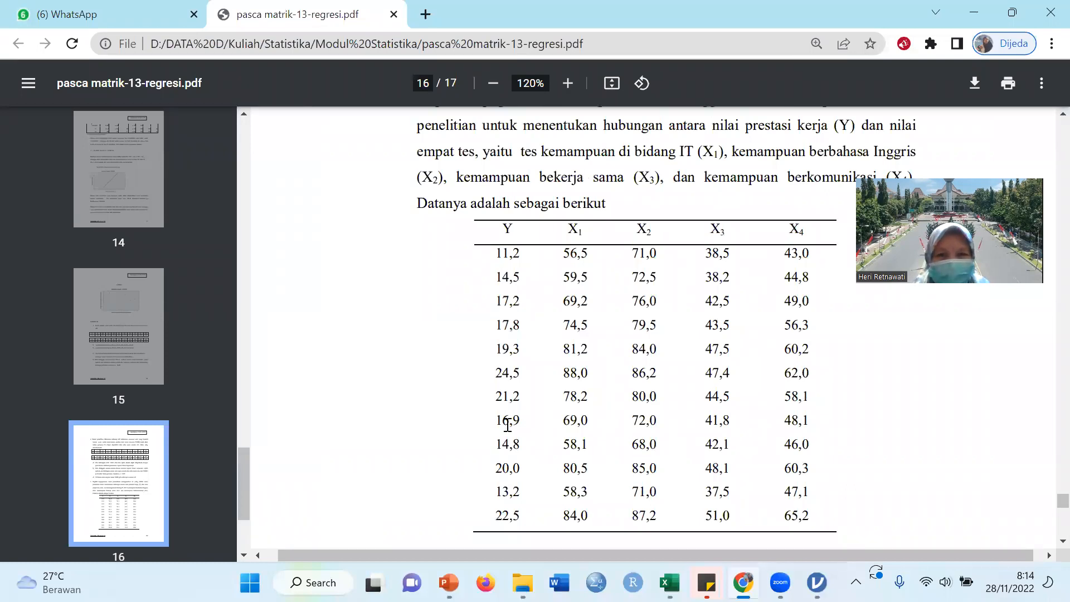
# - Switch back to jamovi and examine the Shapiro-Wilk normality test and the Q-Q plot in the linear regression results
pyautogui.moveTo(527, 578)
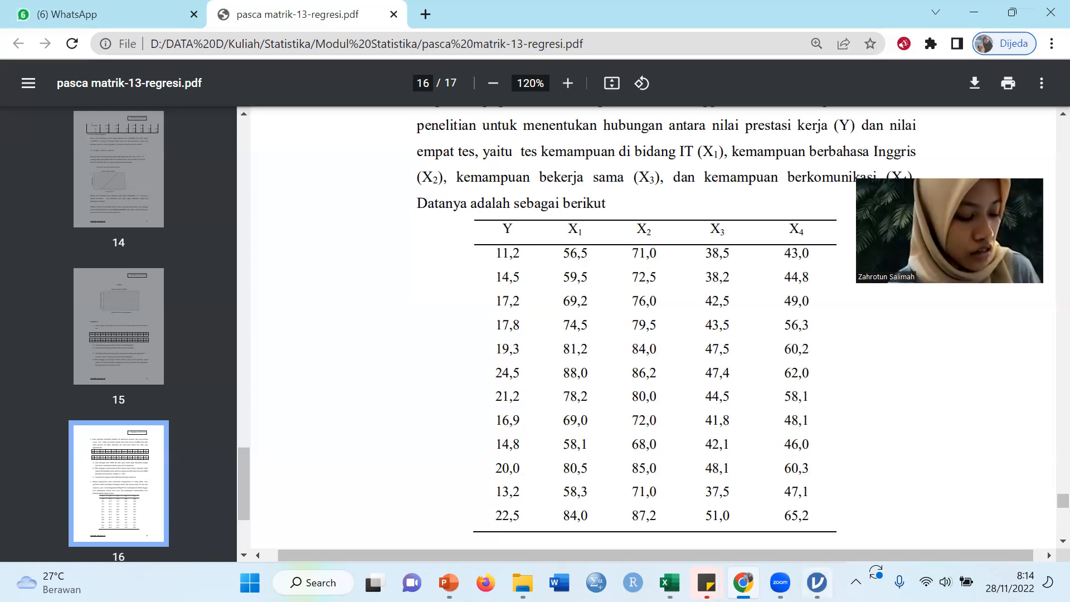
pyautogui.moveTo(817, 583)
pyautogui.click(848, 519)
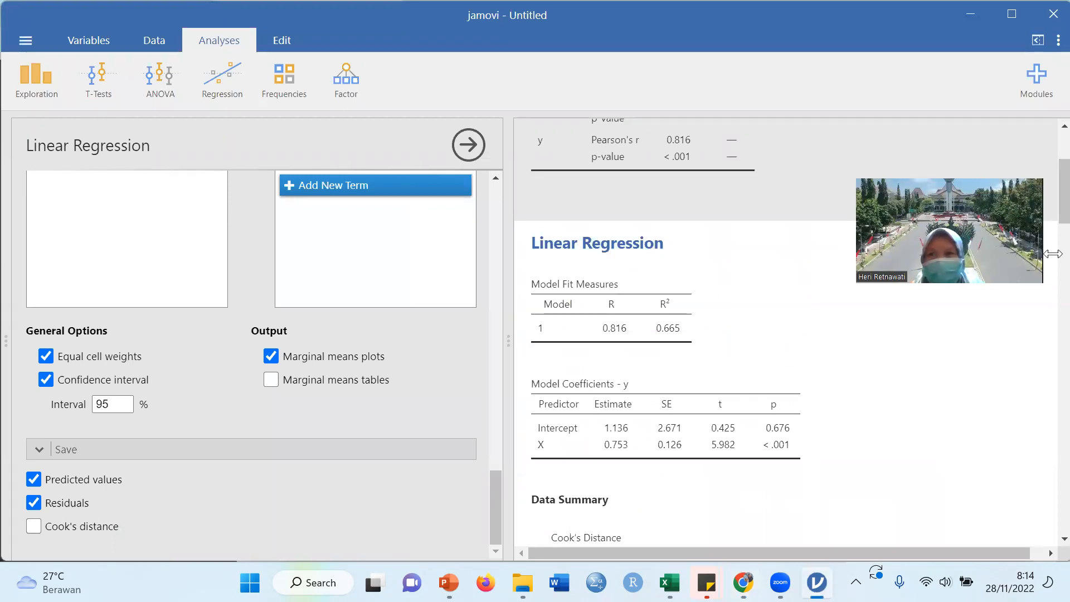
pyautogui.scroll(-2, 1046, 205)
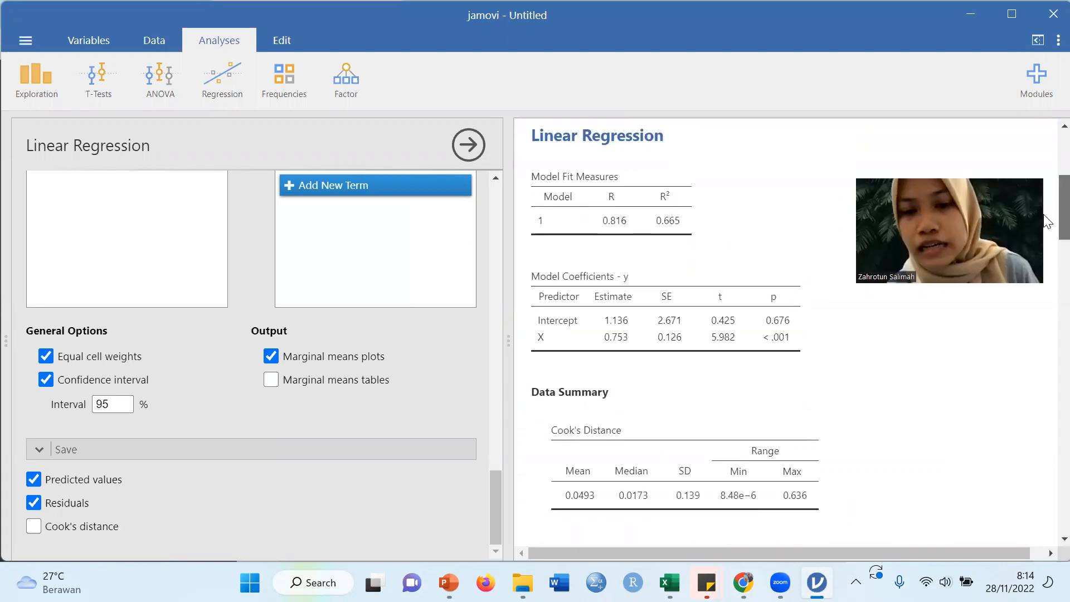
pyautogui.scroll(-3, 1046, 283)
pyautogui.scroll(-5, 1046, 301)
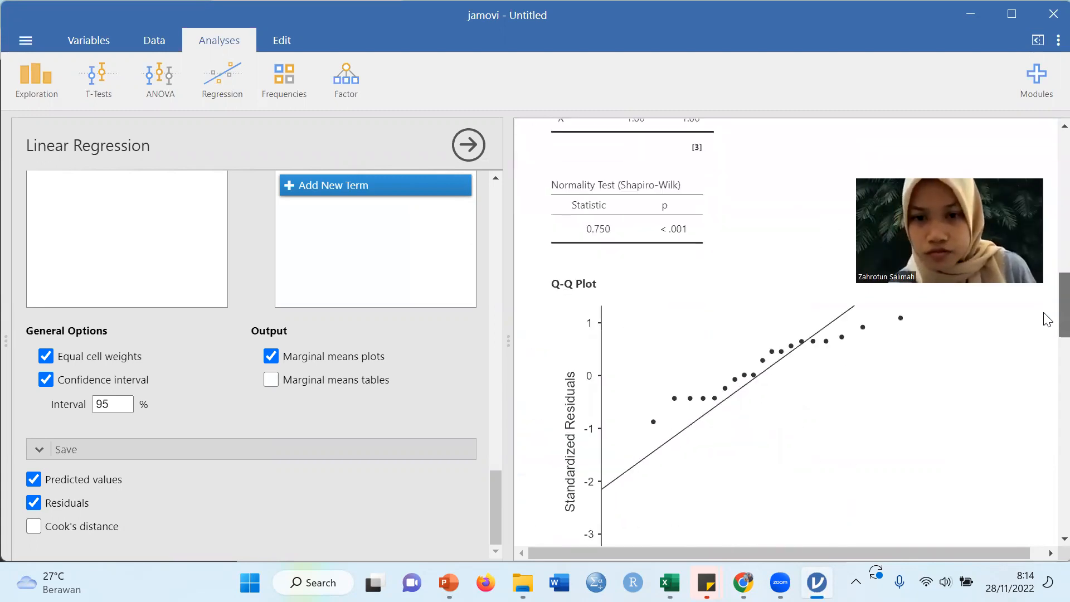
pyautogui.scroll(-2, 1046, 319)
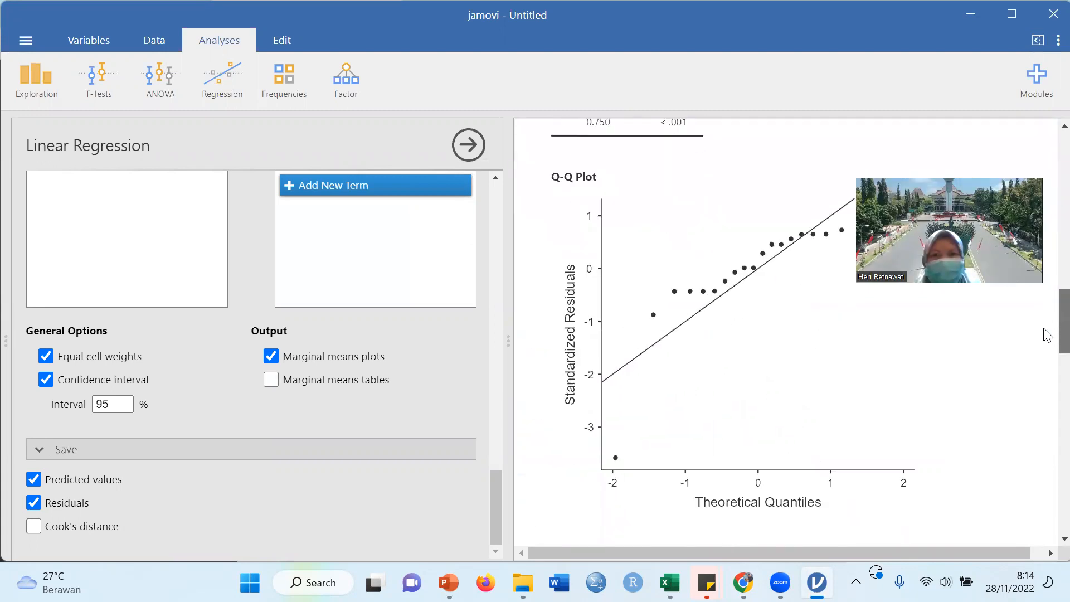
pyautogui.scroll(1, 1046, 334)
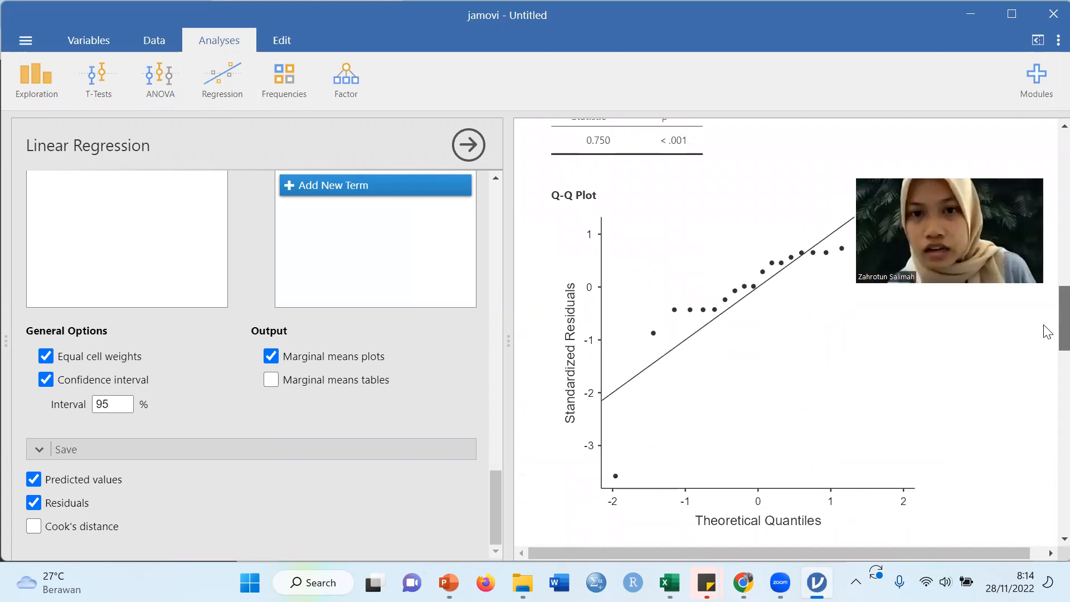
pyautogui.scroll(2, 1046, 320)
pyautogui.scroll(1, 1046, 319)
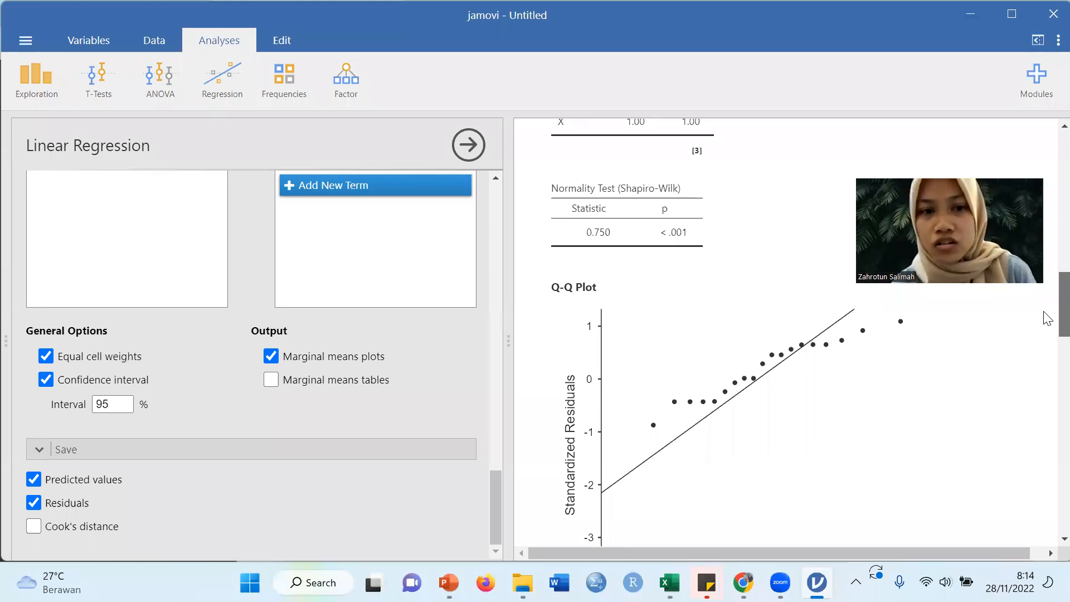
pyautogui.scroll(-3, 1046, 323)
pyautogui.scroll(3, 1045, 321)
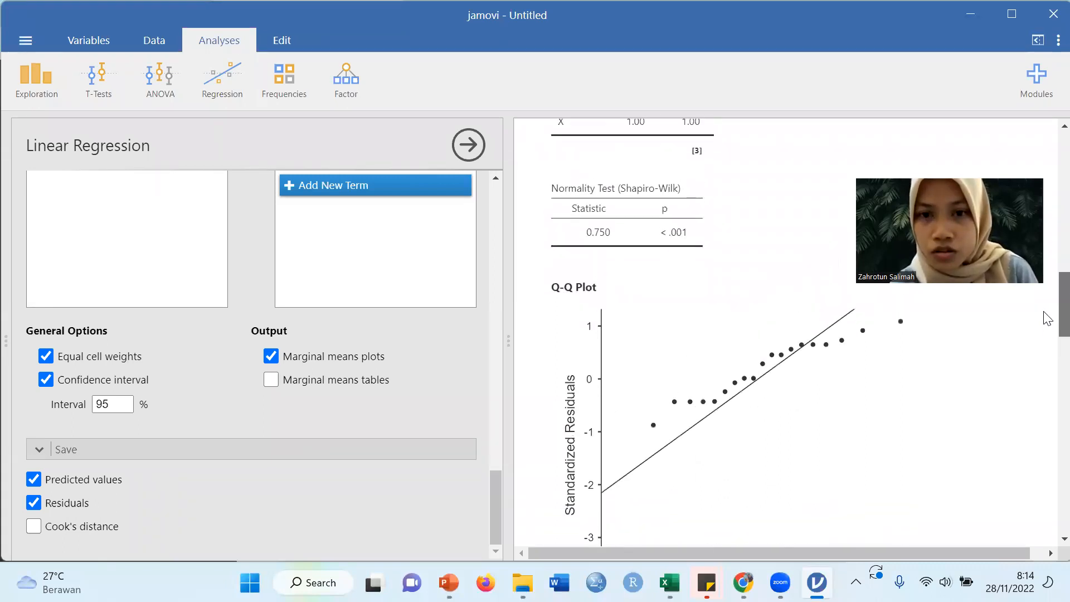
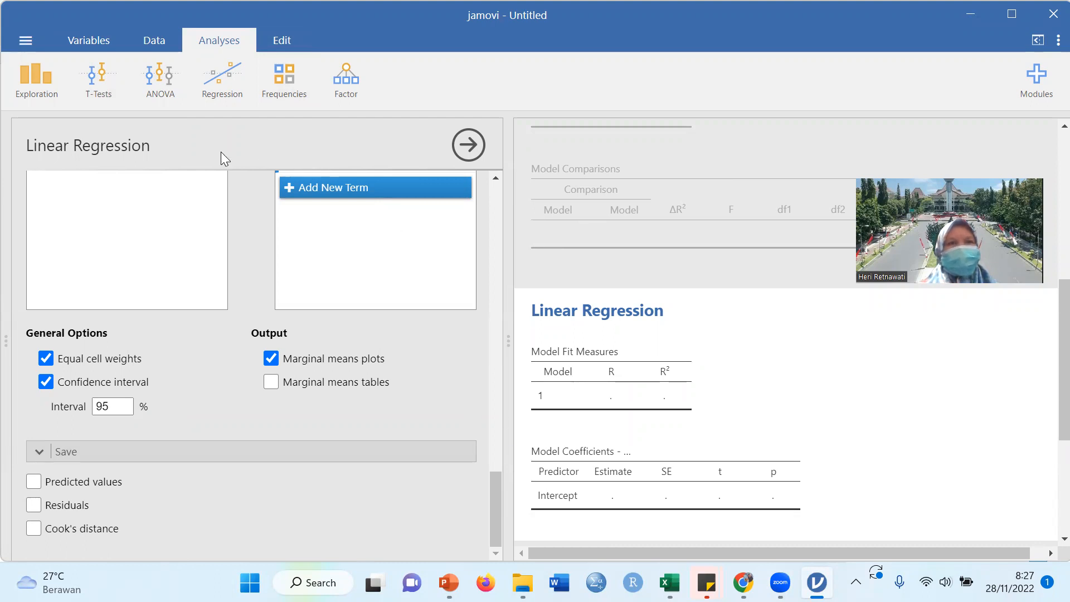
# - Examine the variable list and the data columns y and x1 to x4 in the spreadsheet
pyautogui.click(72, 36)
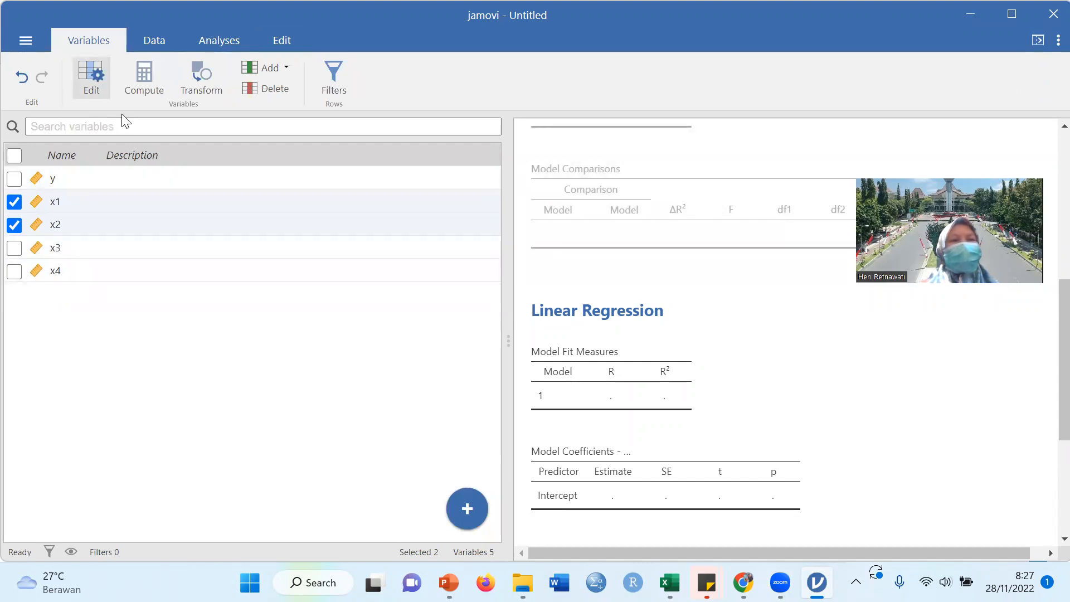
pyautogui.click(25, 41)
pyautogui.click(26, 43)
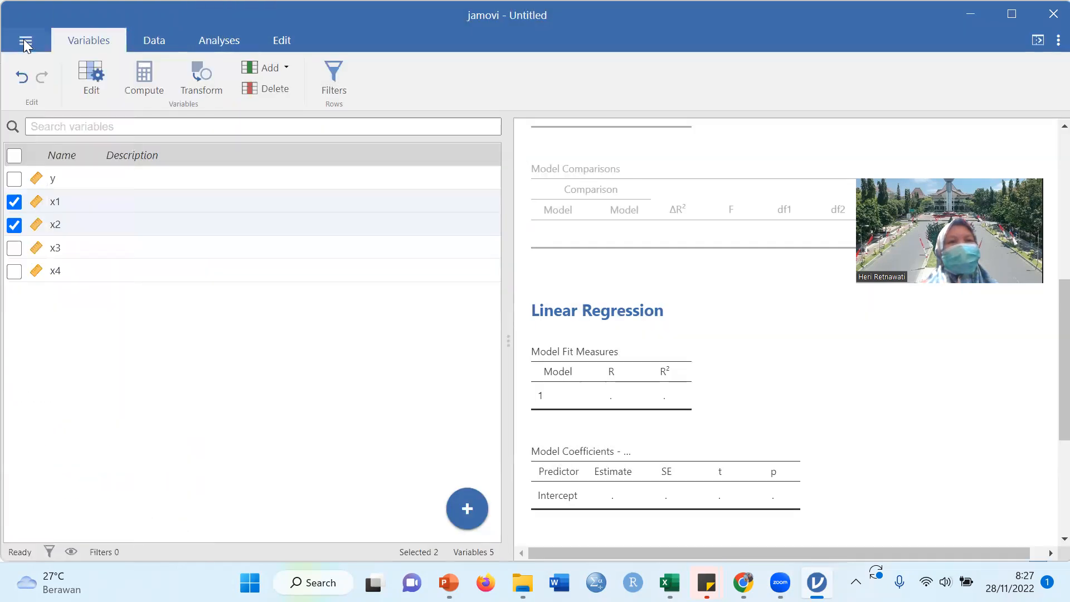
pyautogui.click(162, 41)
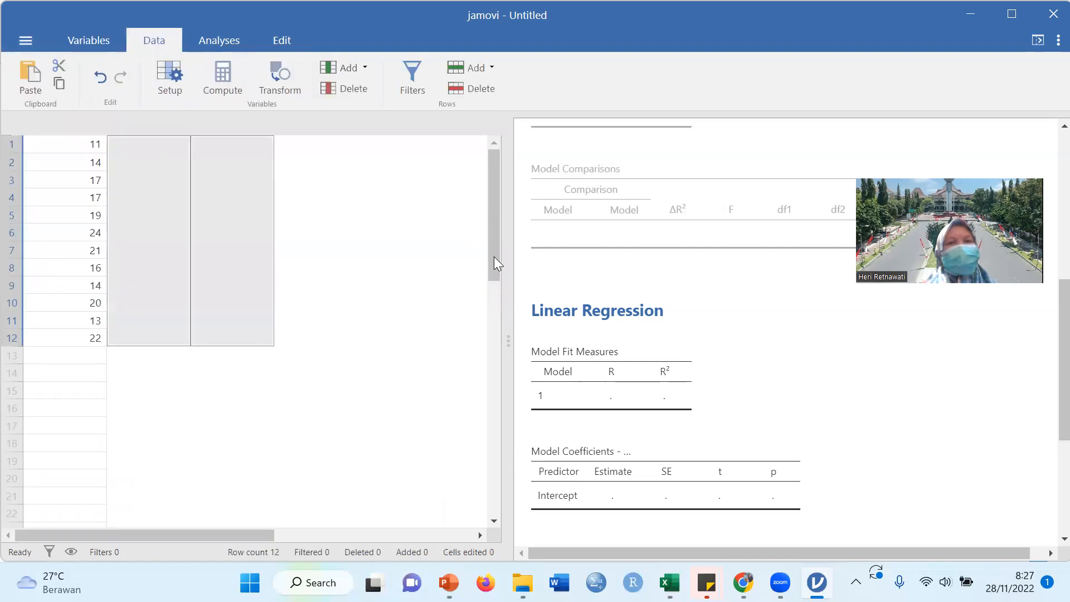
pyautogui.moveTo(248, 533); pyautogui.dragTo(172, 508)
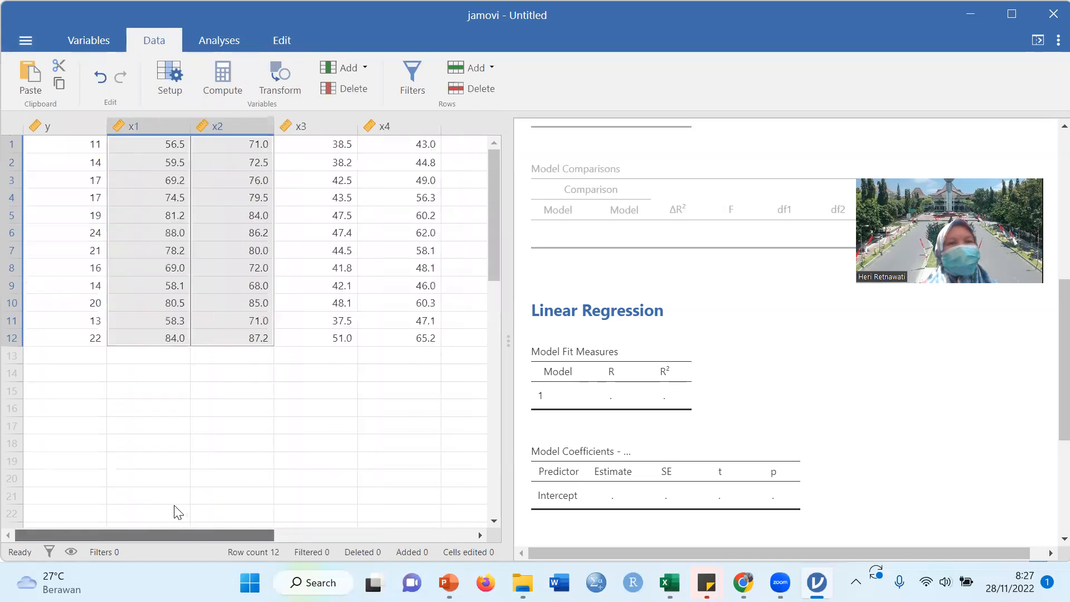
pyautogui.click(250, 156)
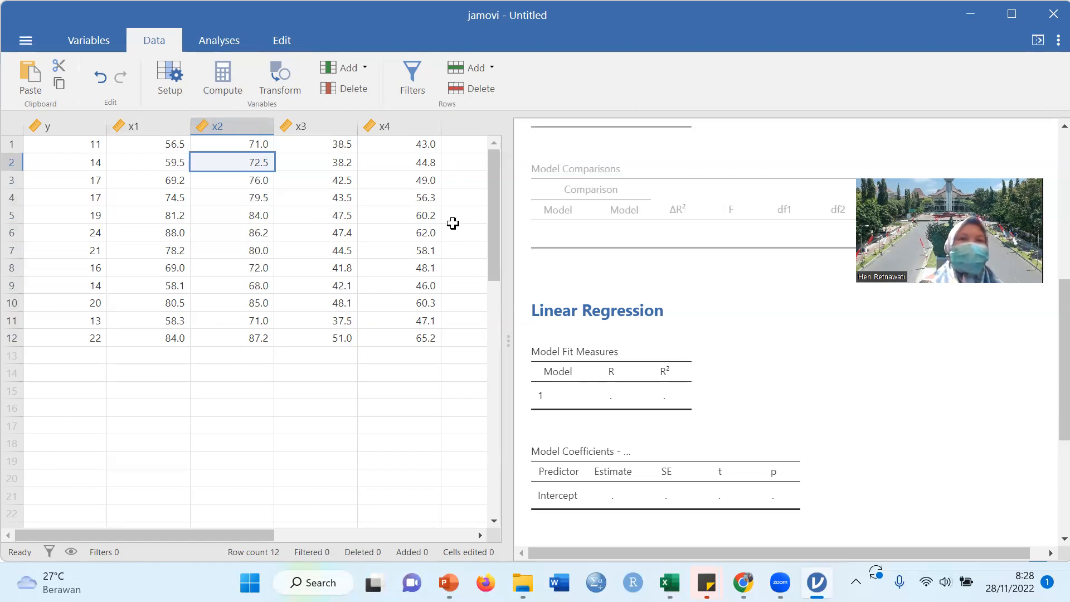
# - Create a linear regression with y as the dependent variable and x1, x2, x3 and x4 as covariates
pyautogui.click(218, 40)
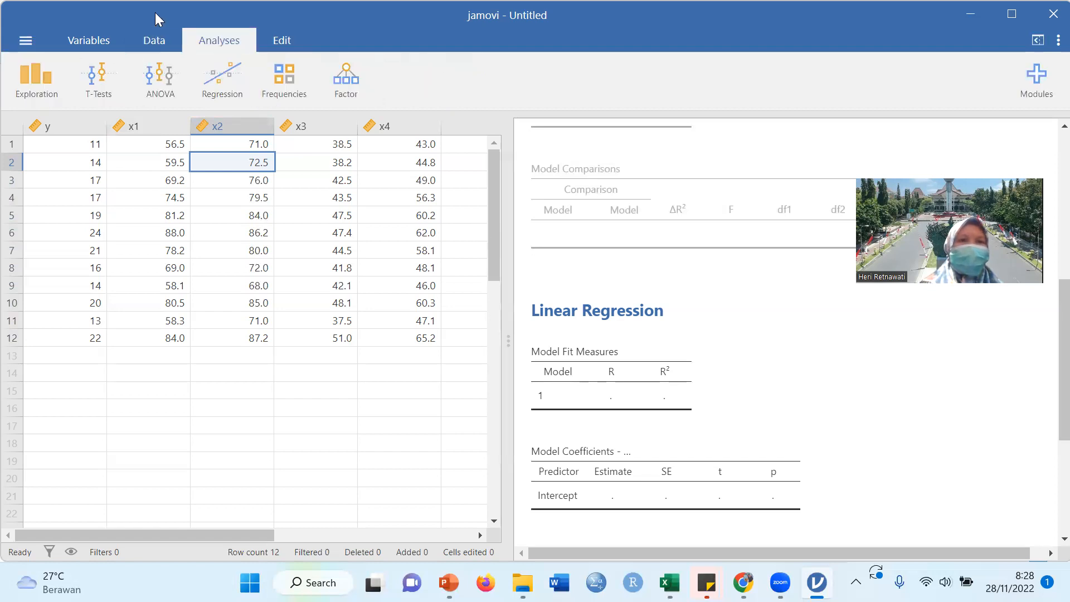
pyautogui.click(223, 92)
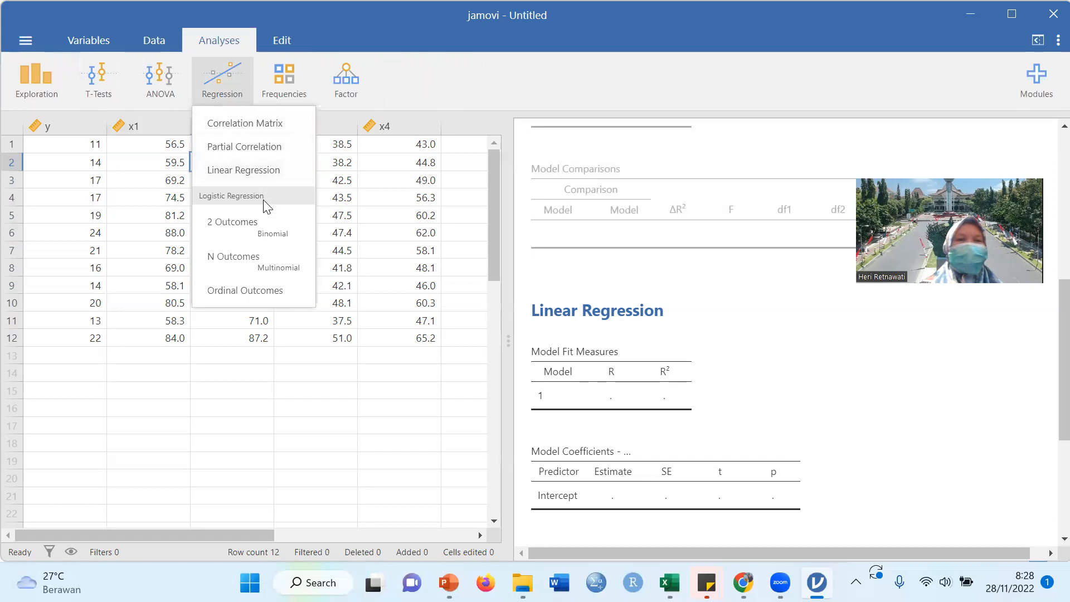
pyautogui.click(268, 165)
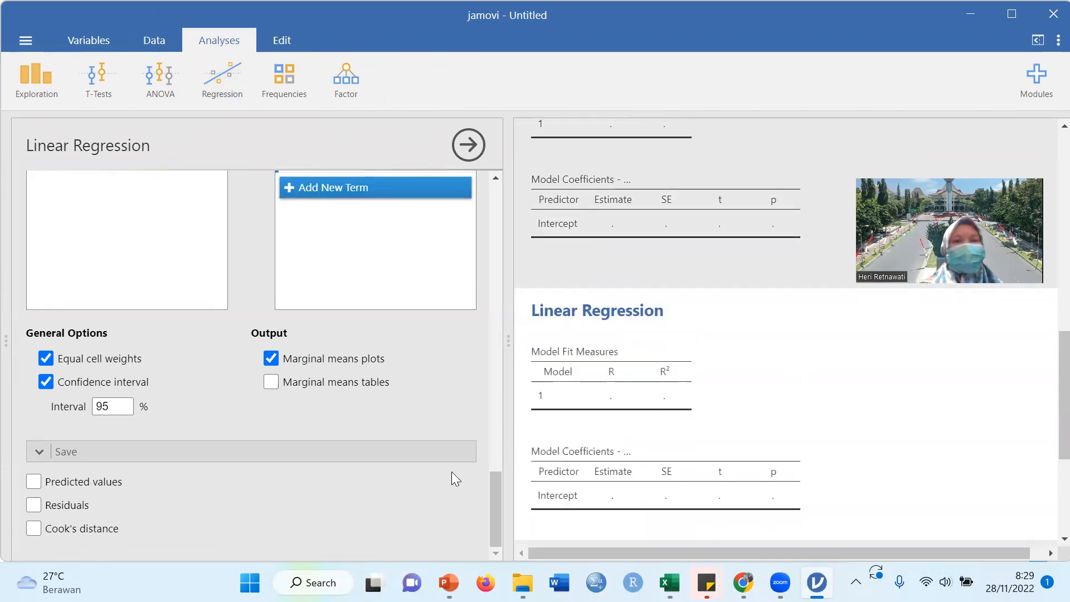
pyautogui.scroll(5, 476, 321)
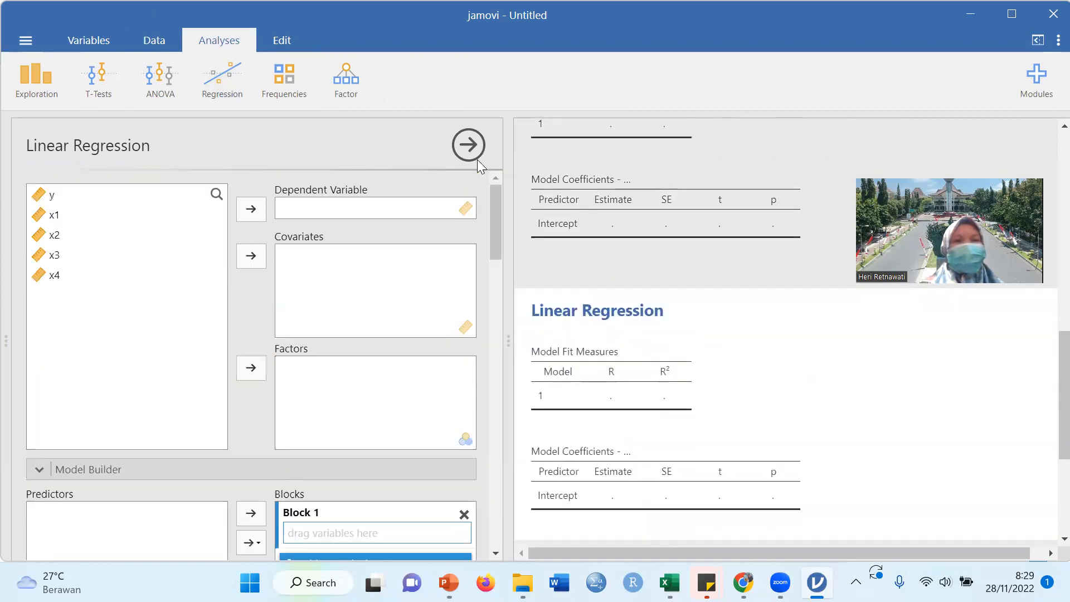
pyautogui.click(55, 196)
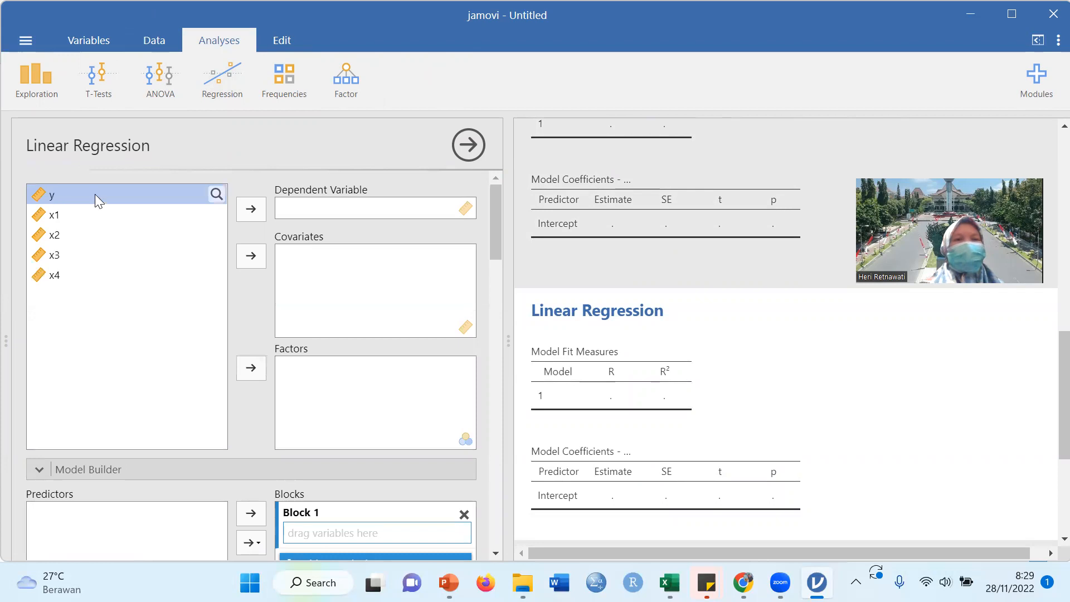
pyautogui.click(248, 211)
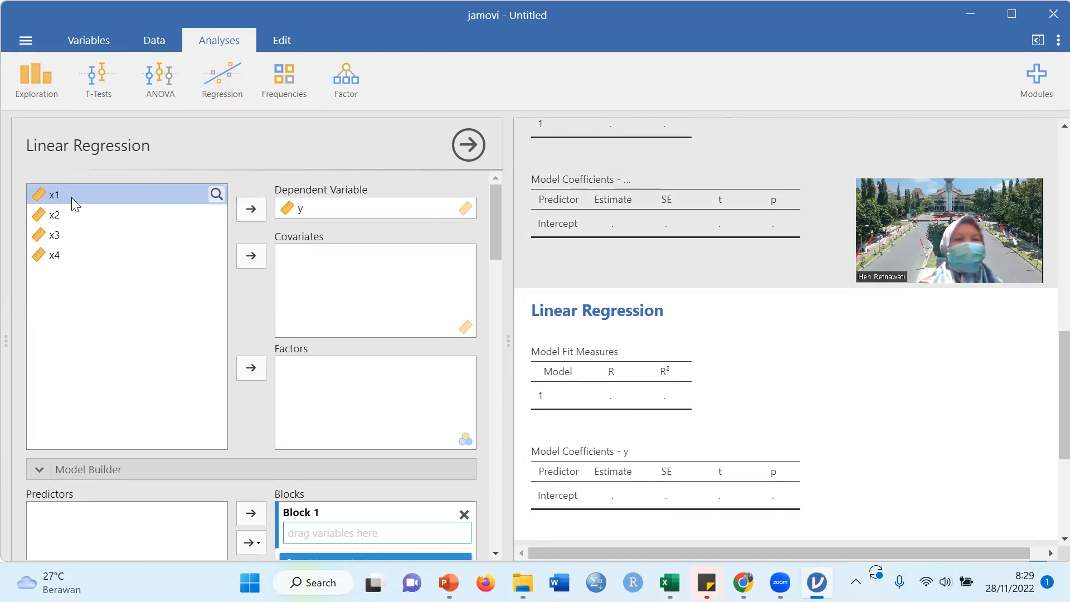
pyautogui.keyDown('shift'); pyautogui.click(59, 222); pyautogui.keyUp('shift')
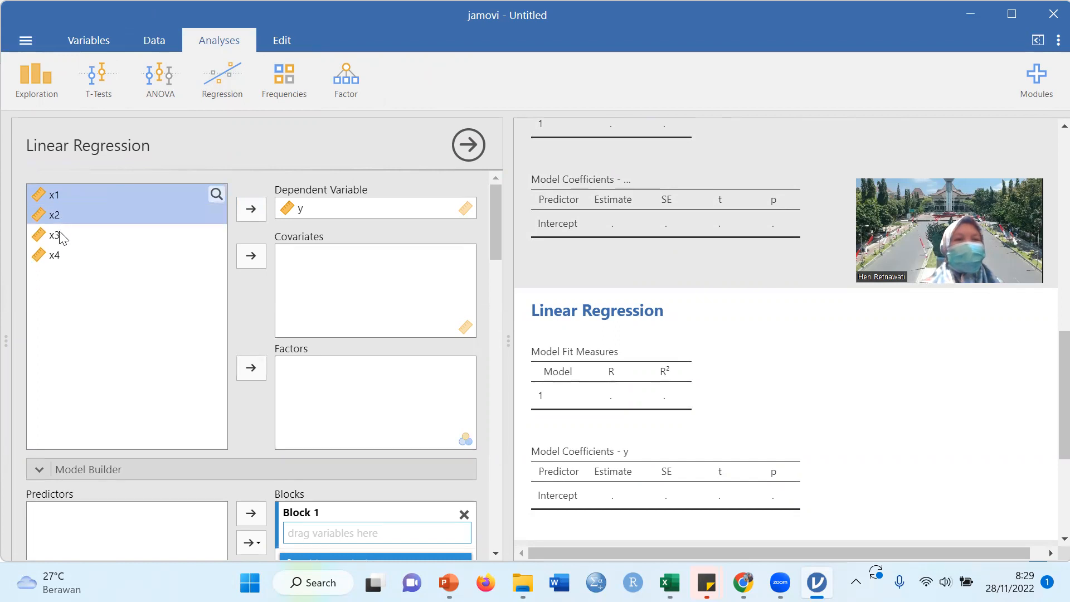
pyautogui.keyDown('shift'); pyautogui.click(60, 235); pyautogui.keyUp('shift')
pyautogui.keyDown('shift'); pyautogui.click(60, 256); pyautogui.keyUp('shift')
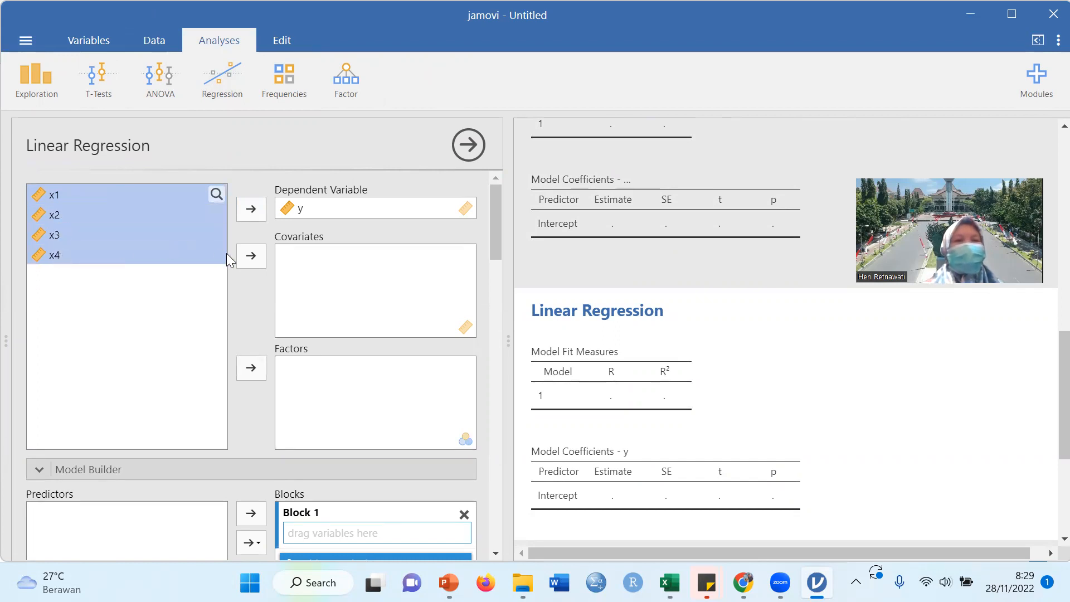
pyautogui.click(250, 257)
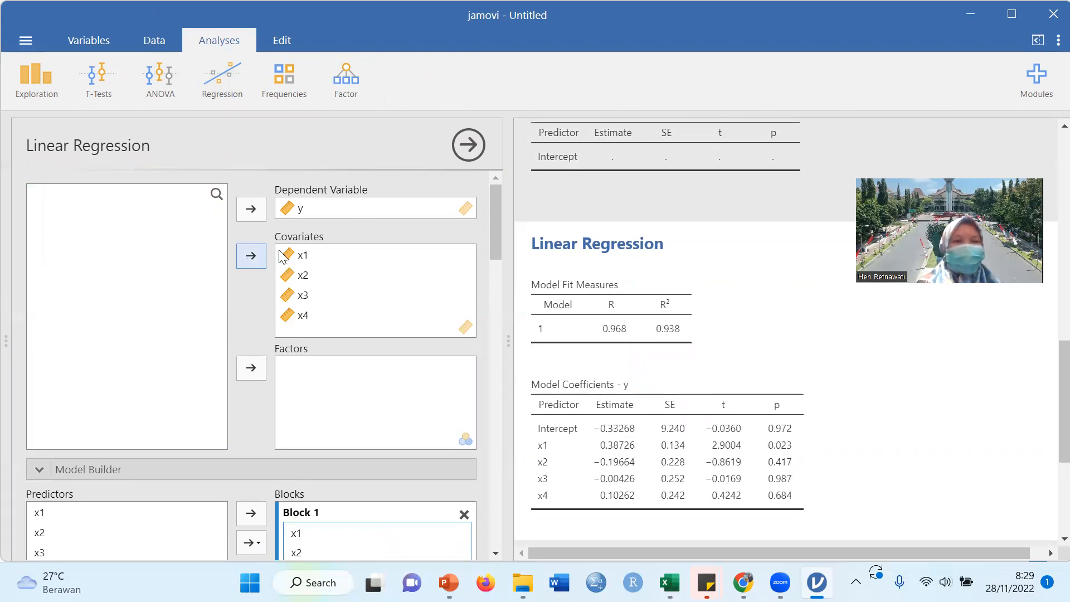
# - Enable the regression's autocorrelation test, collinearity statistics, normality test, Q-Q plot of residuals and residual plots
pyautogui.moveTo(497, 248); pyautogui.dragTo(505, 361)
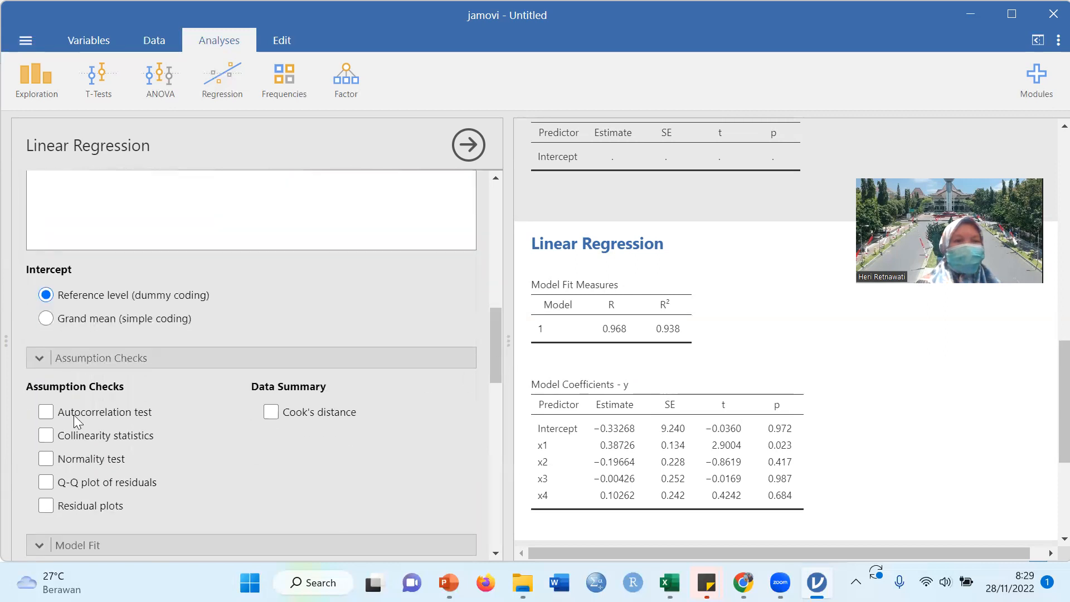
pyautogui.click(49, 412)
pyautogui.click(46, 436)
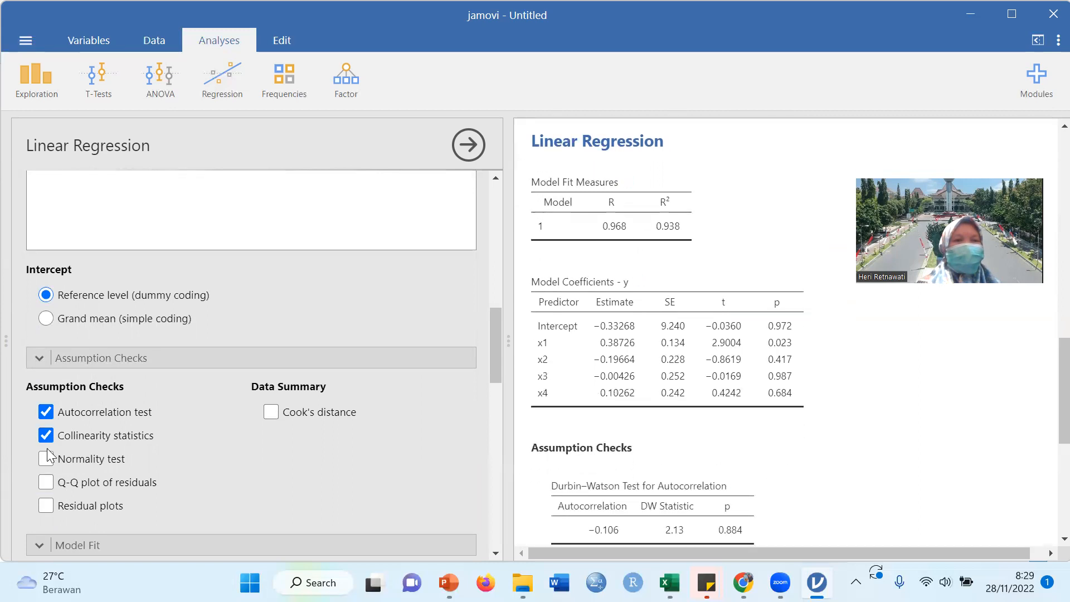
pyautogui.click(45, 459)
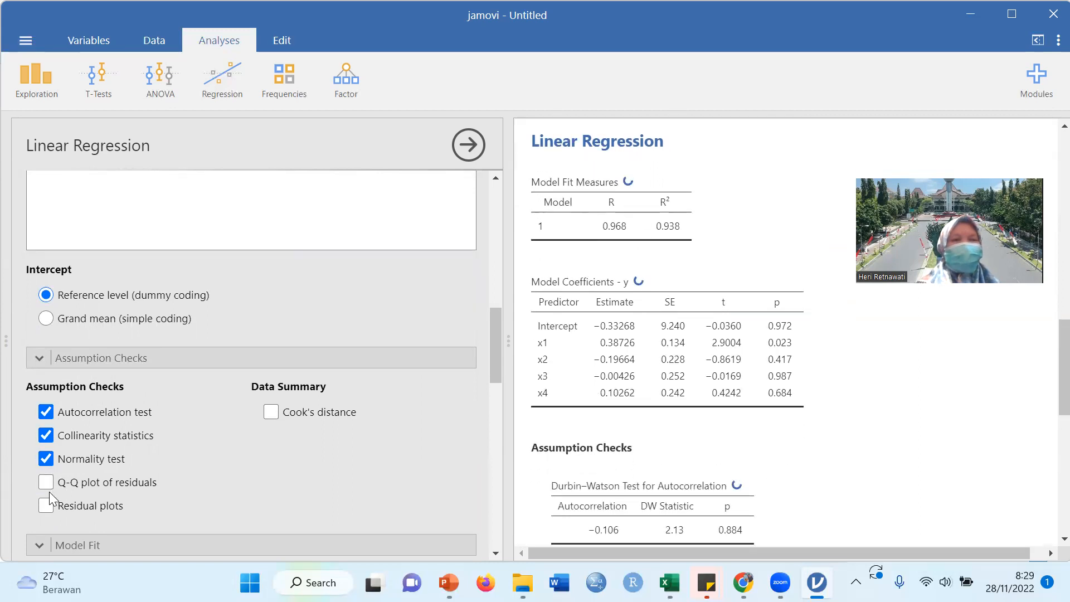
pyautogui.click(44, 483)
pyautogui.click(47, 506)
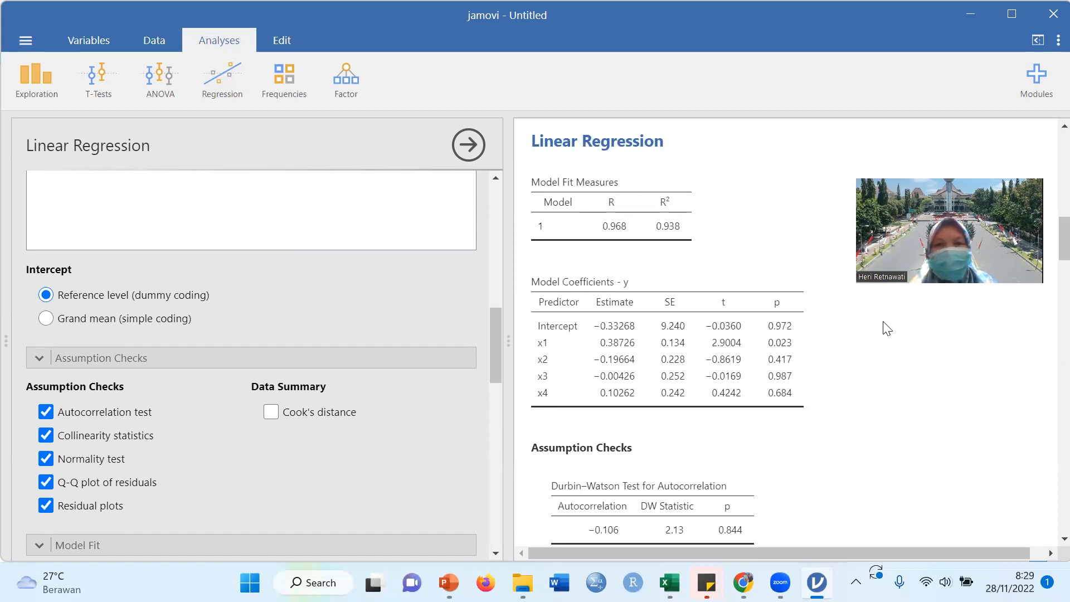
# - Examine the regression's assumption checks and residuals plots, and the earlier correlation matrix with its settings
pyautogui.scroll(-8, 1045, 312)
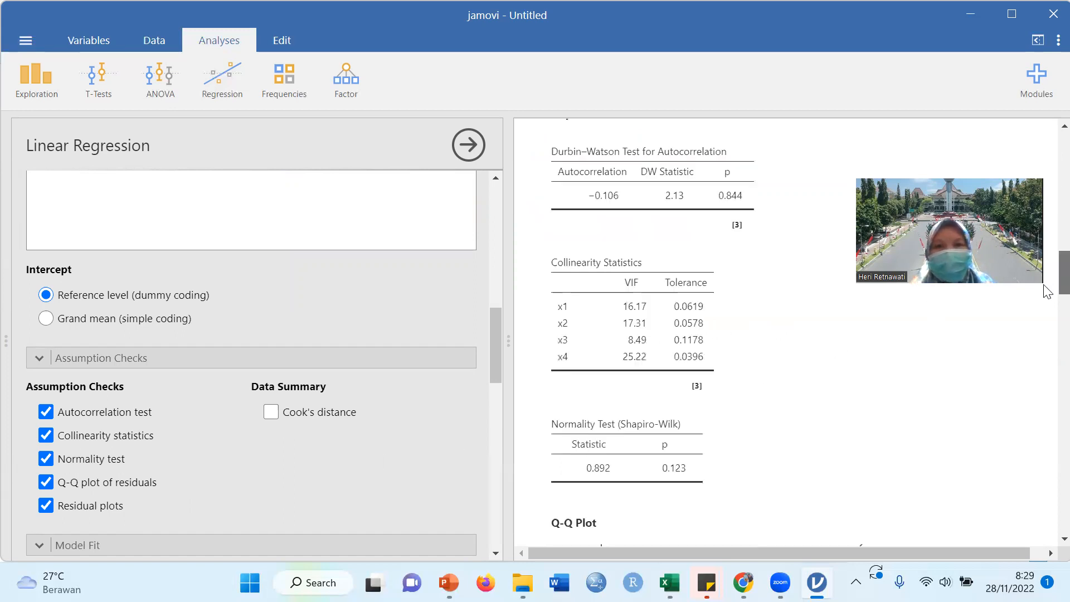
pyautogui.scroll(-15, 1046, 326)
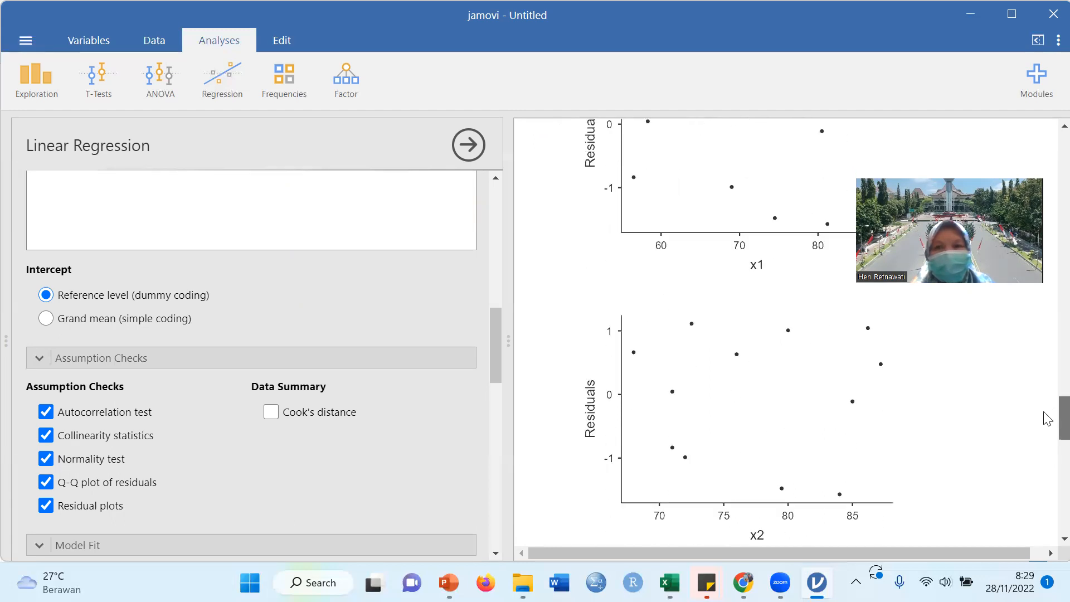
pyautogui.scroll(-5, 1047, 485)
pyautogui.scroll(12, 1047, 404)
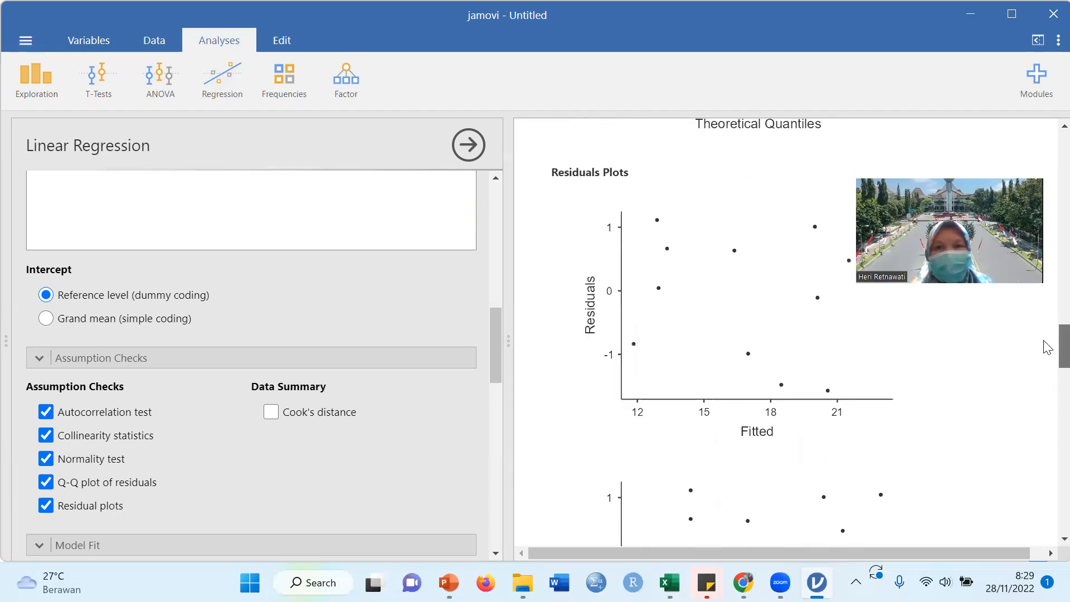
pyautogui.moveTo(1047, 329); pyautogui.dragTo(1047, 142)
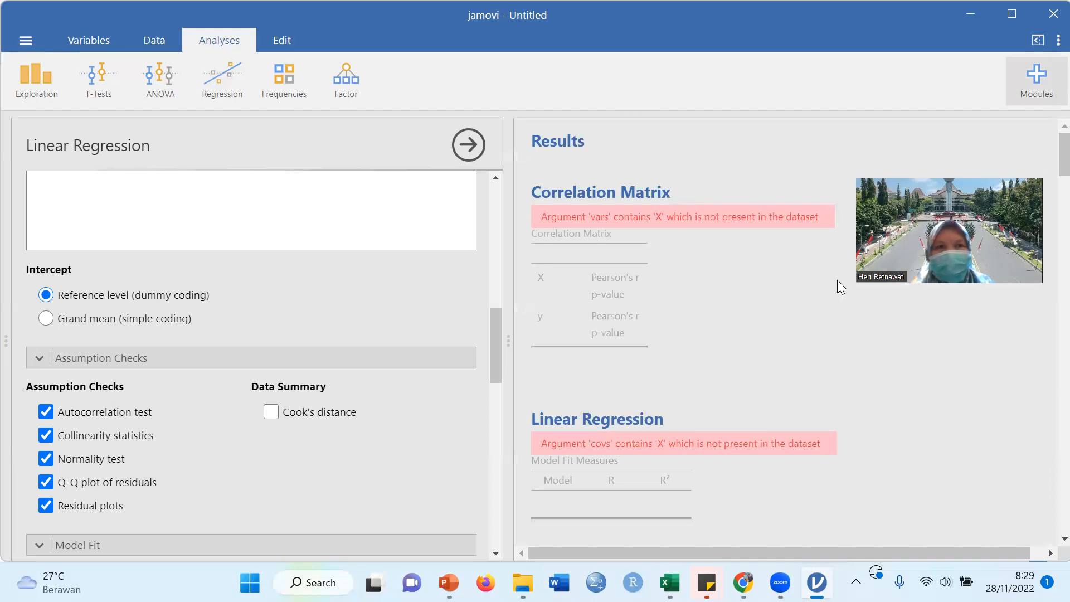
pyautogui.click(758, 345)
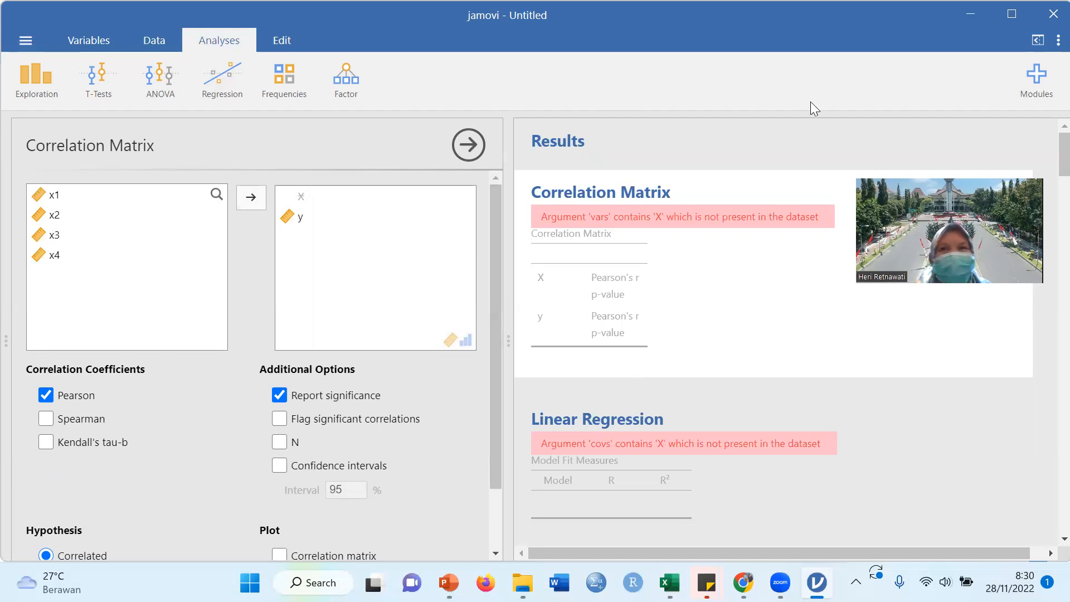
# - Close the untitled jamovi session without saving its changes and relaunch jamovi 2.2.2
pyautogui.click(1044, 25)
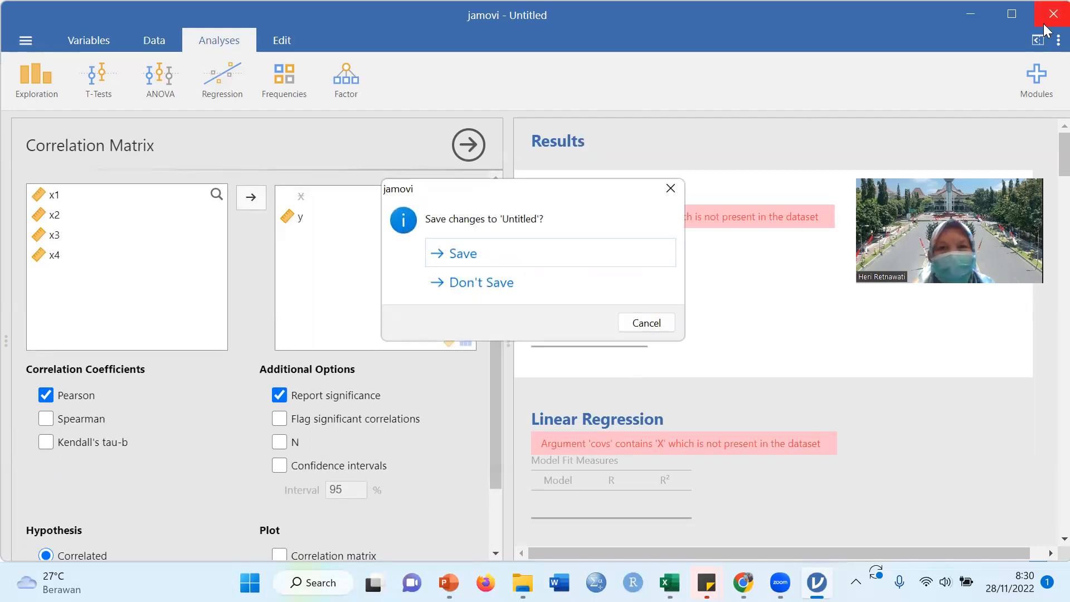
pyautogui.click(508, 282)
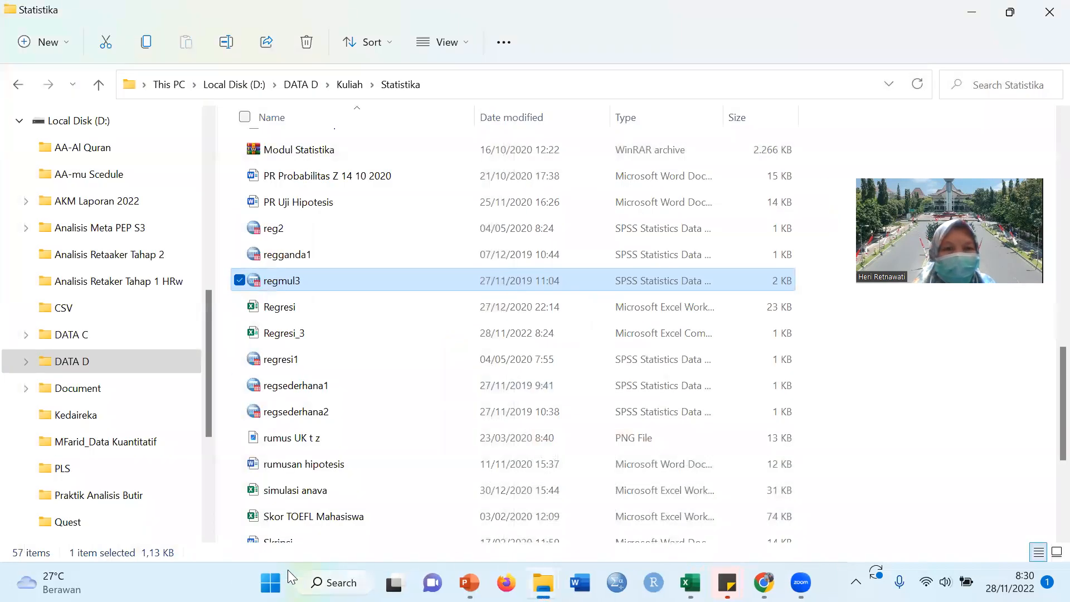
pyautogui.click(272, 569)
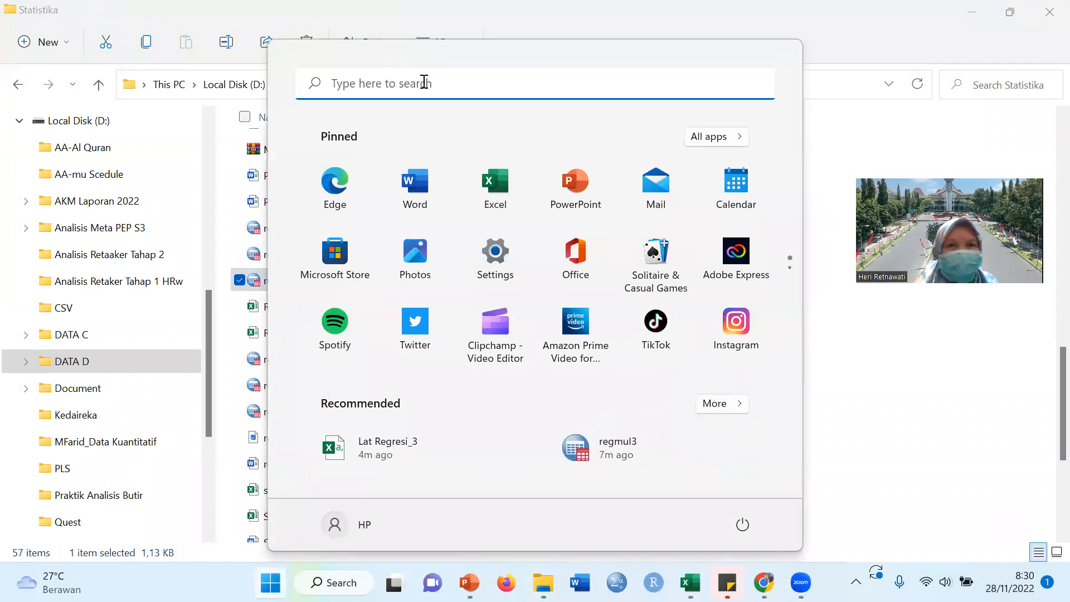
pyautogui.click(424, 81)
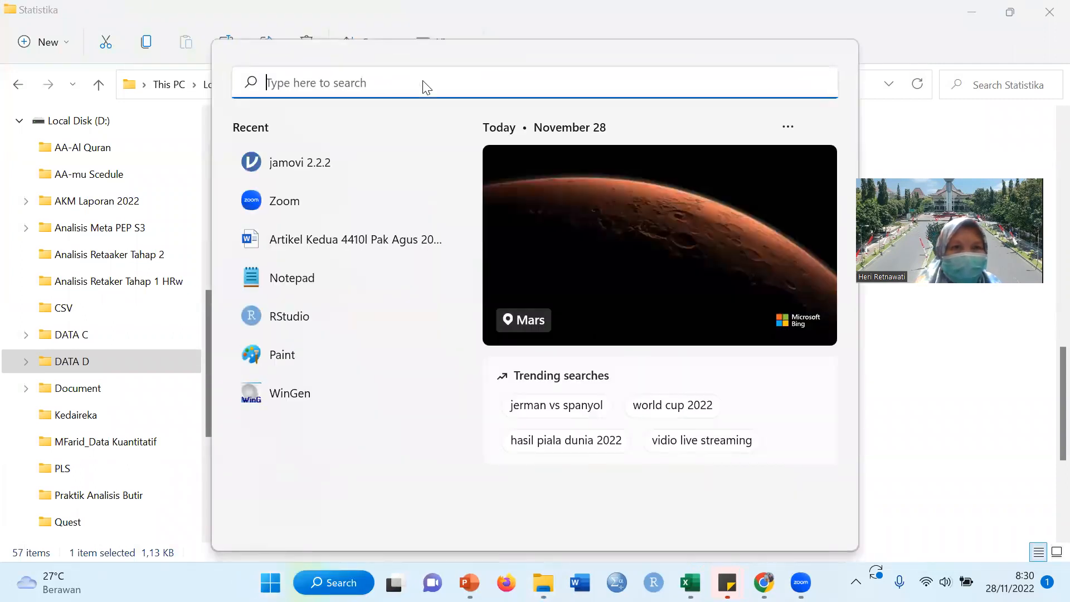
pyautogui.click(306, 175)
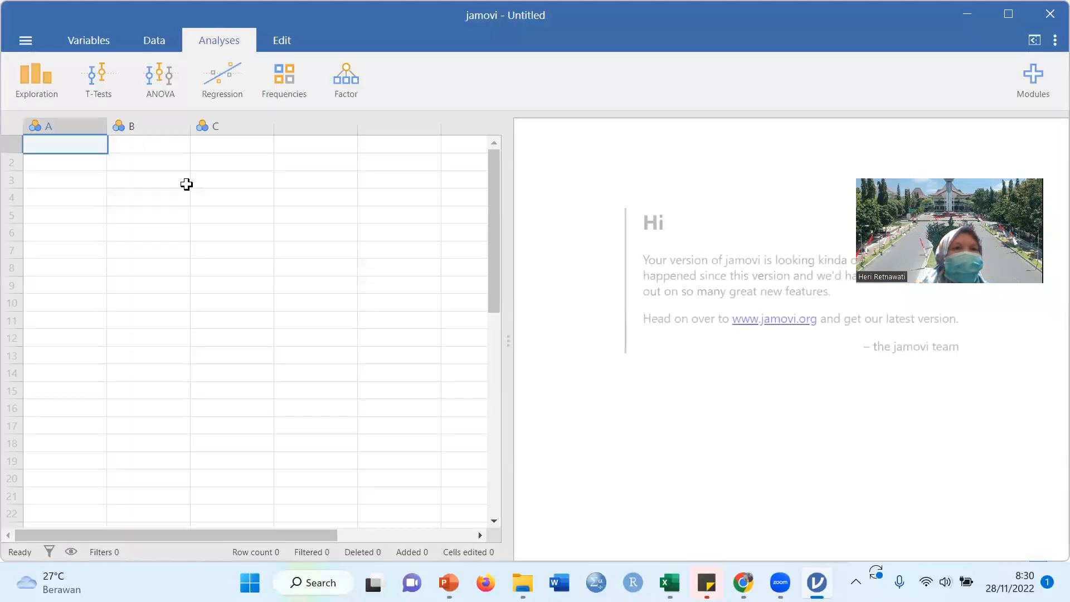
# - Import the Lat Regresi_3 CSV file from the Downloads folder into the new data set
pyautogui.click(25, 42)
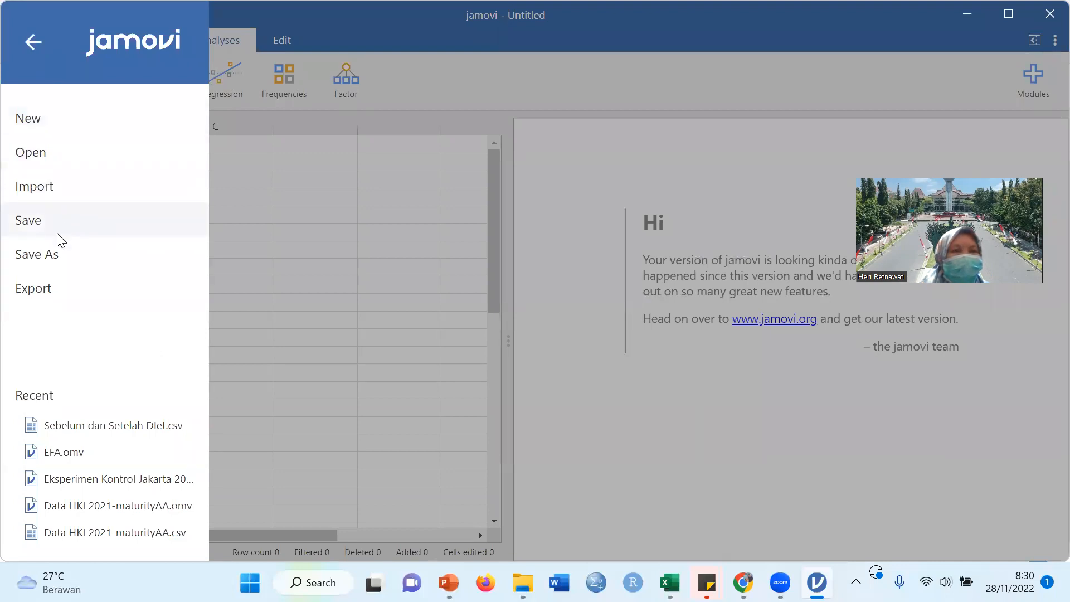
pyautogui.click(60, 186)
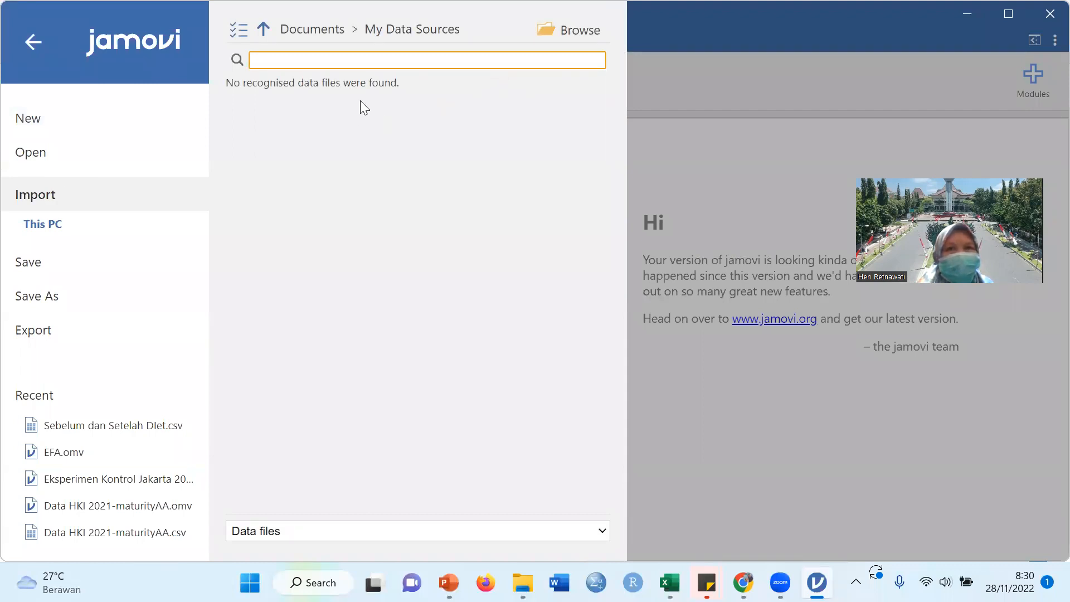
pyautogui.click(569, 30)
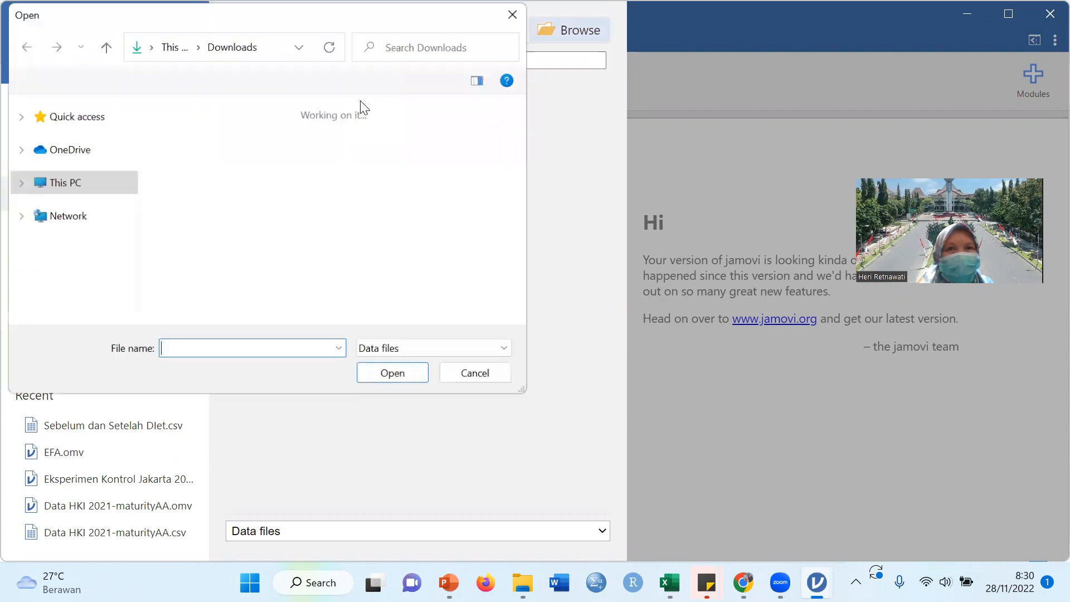
pyautogui.click(98, 201)
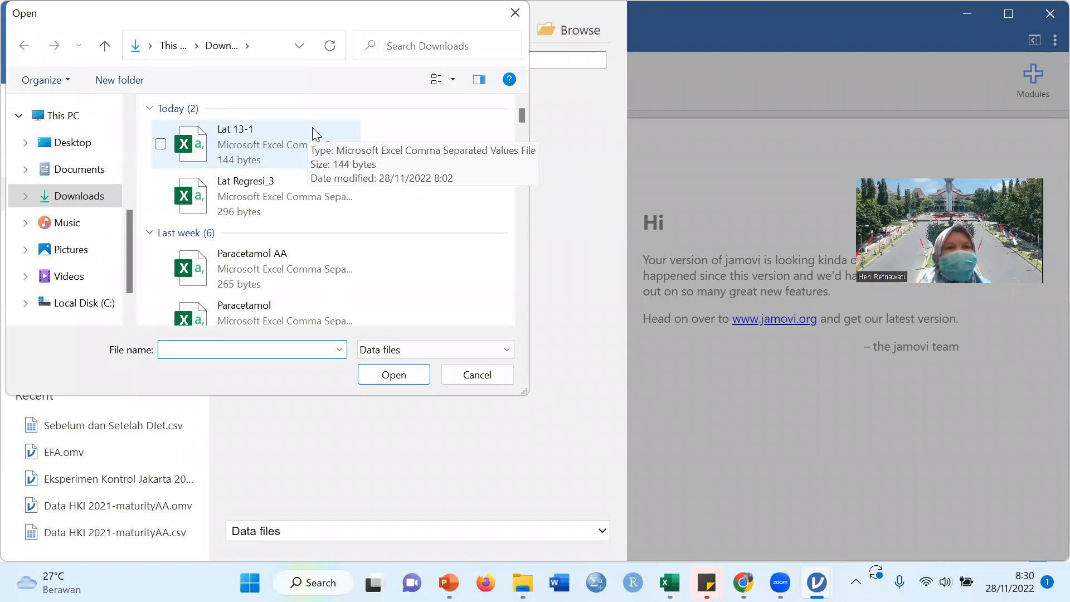
pyautogui.click(294, 202)
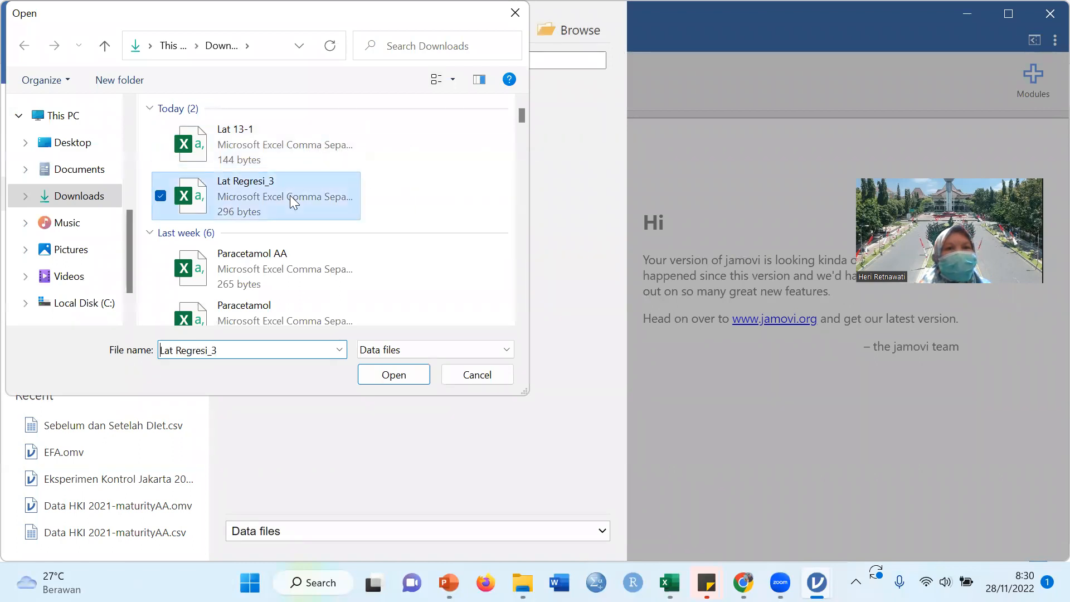
pyautogui.click(402, 377)
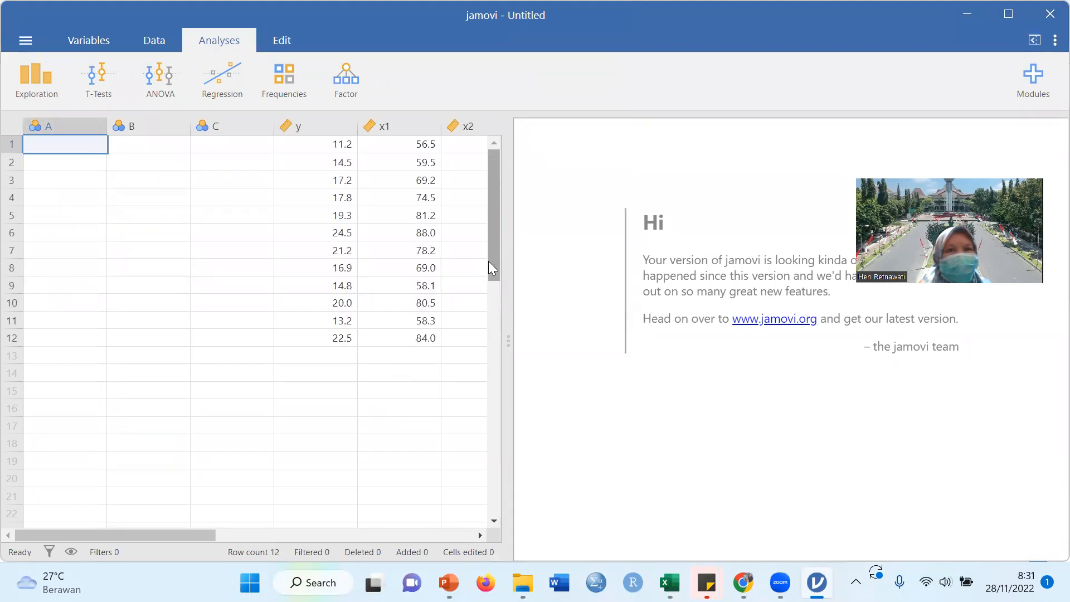
pyautogui.moveTo(196, 537); pyautogui.dragTo(76, 521)
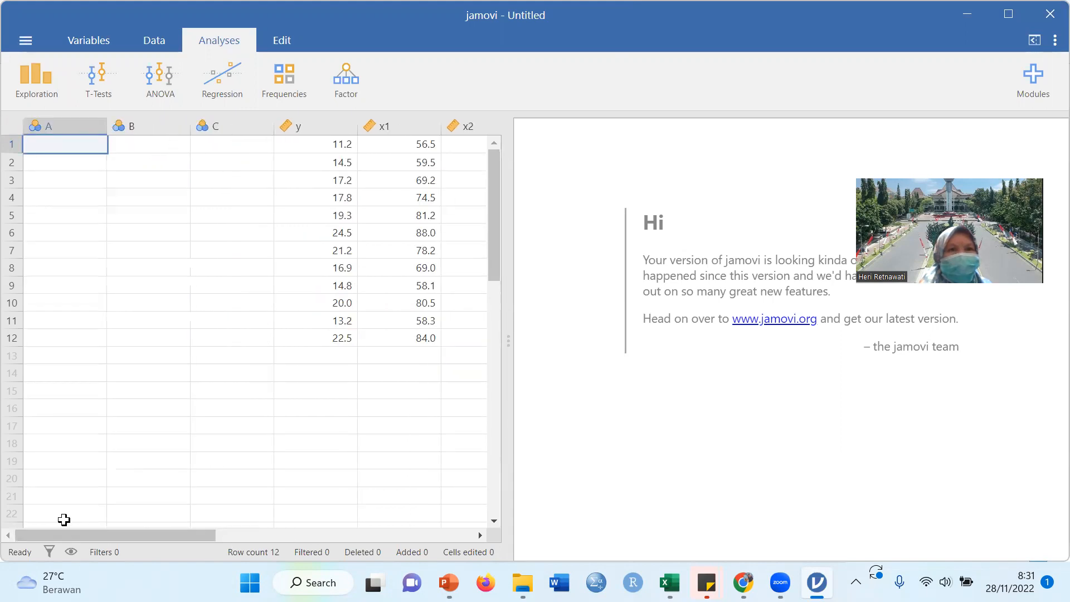
# - Delete the empty variables A, B and C from the imported data set, keeping y and x1 to x4
pyautogui.scroll(-8, 64, 520)
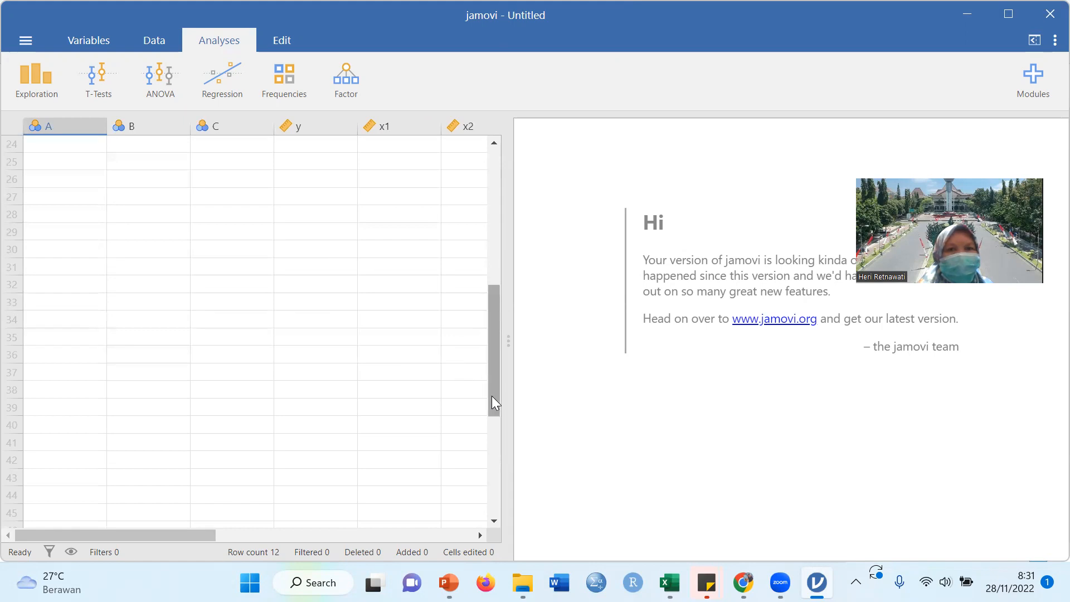
pyautogui.moveTo(492, 395); pyautogui.dragTo(503, 179)
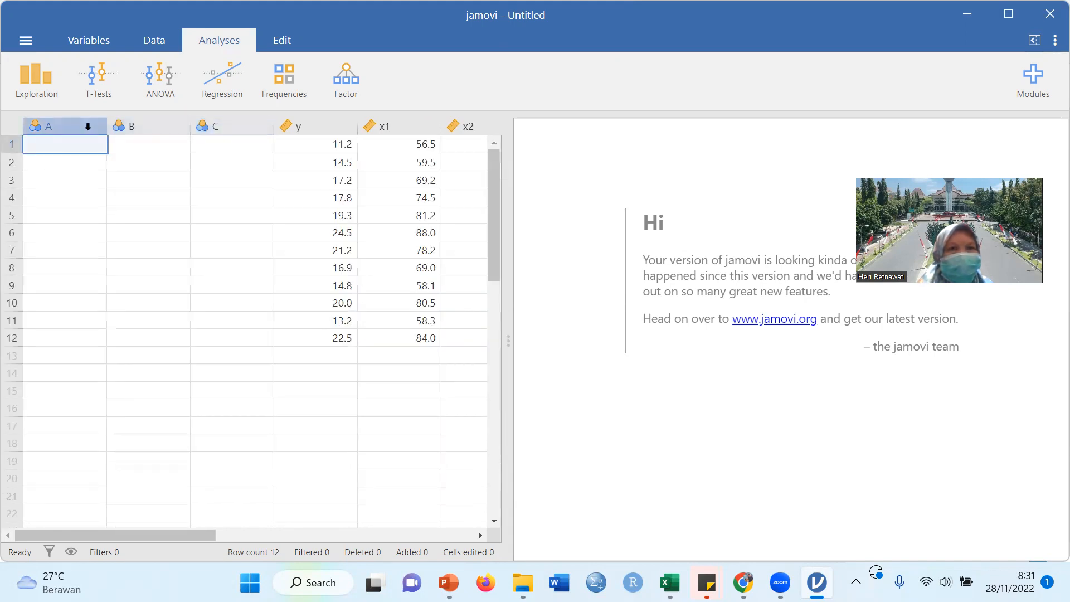
pyautogui.click(141, 126)
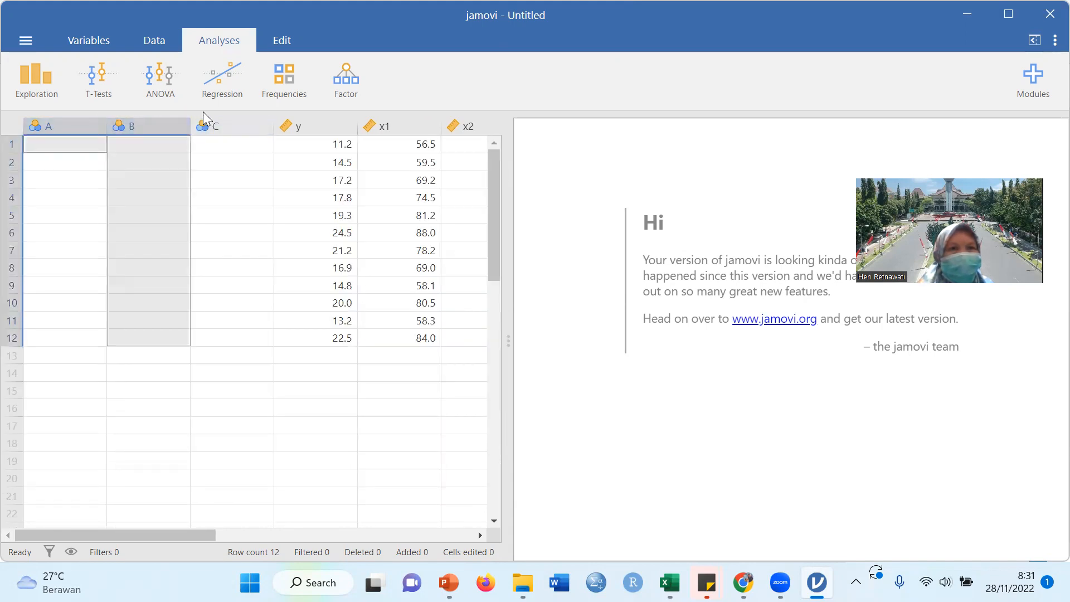
pyautogui.keyDown('ctrl'); pyautogui.click(228, 127); pyautogui.keyUp('ctrl')
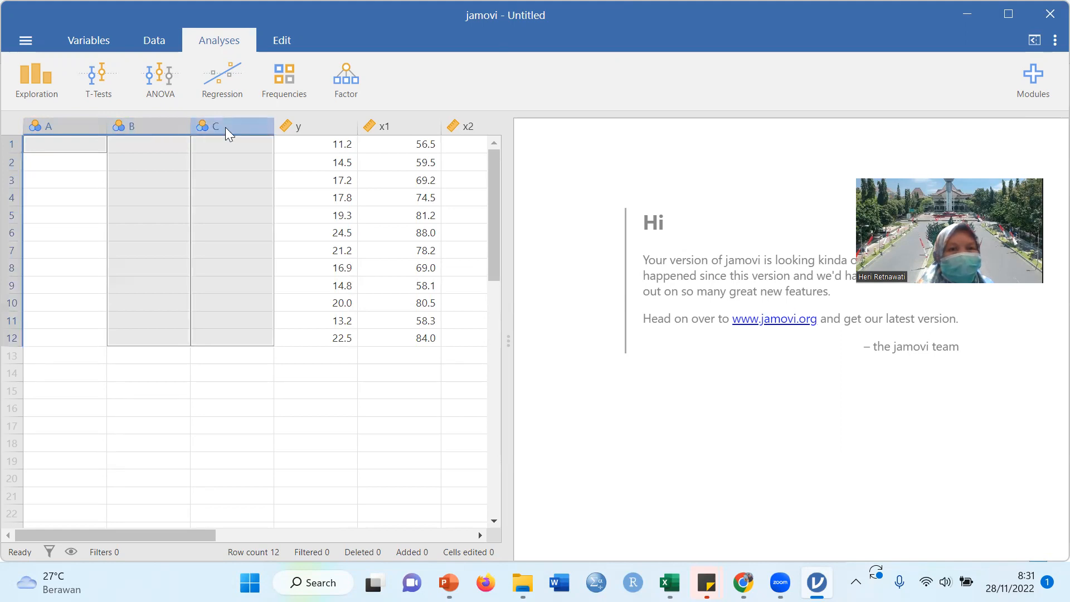
pyautogui.rightClick(226, 129)
pyautogui.click(258, 239)
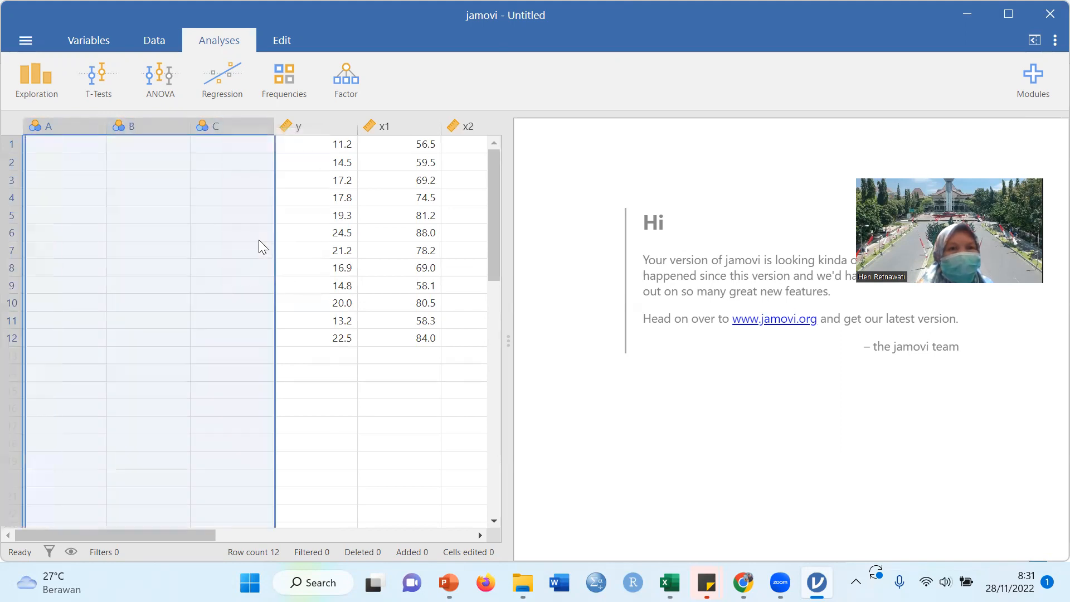
pyautogui.click(460, 150)
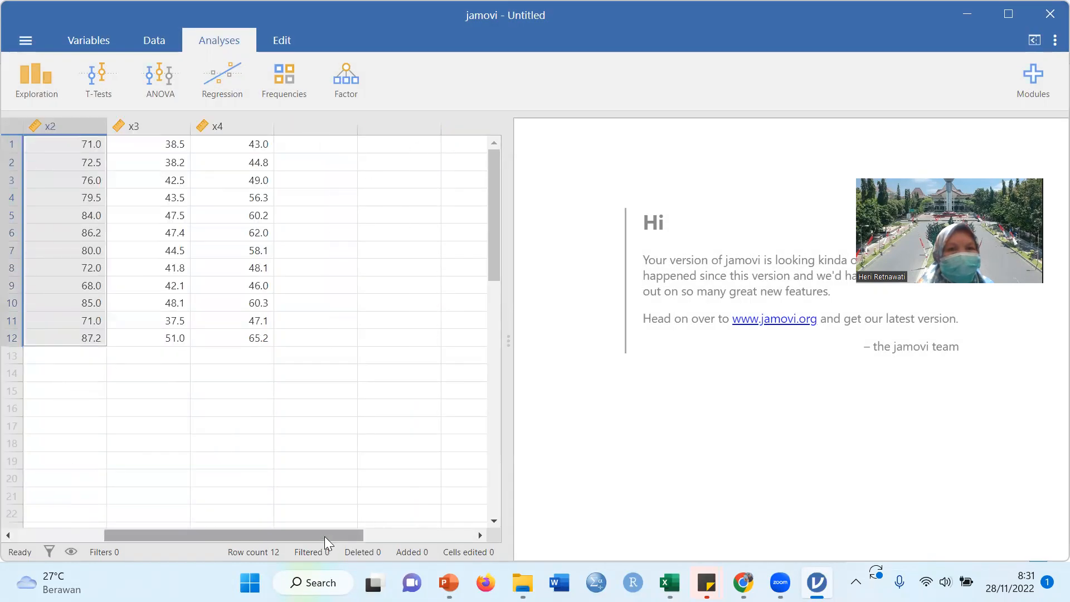
pyautogui.moveTo(324, 536); pyautogui.dragTo(182, 544)
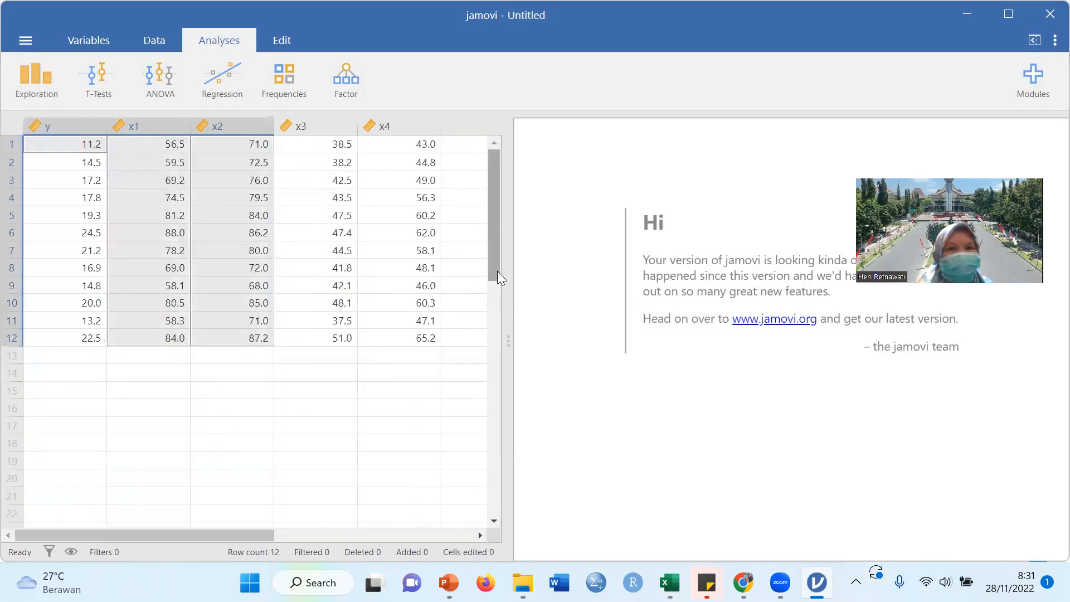
pyautogui.click(85, 40)
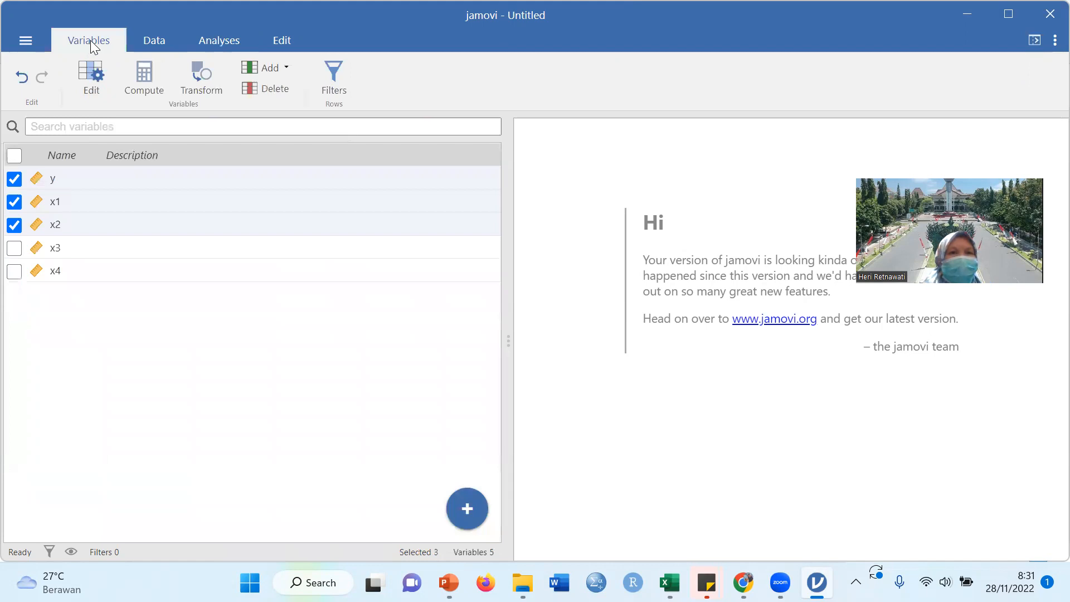
pyautogui.click(160, 38)
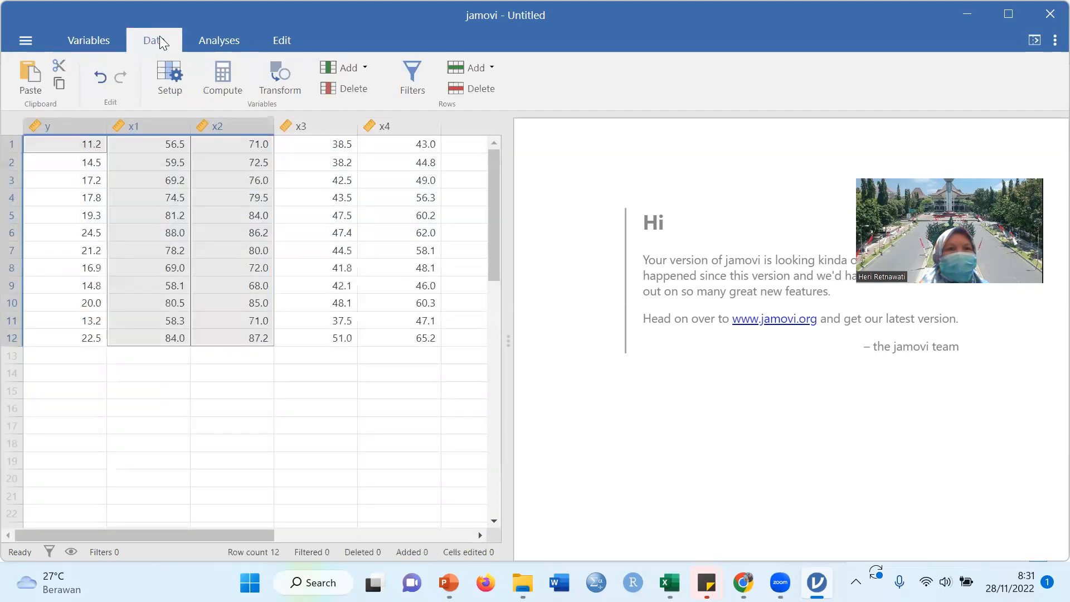
pyautogui.click(219, 40)
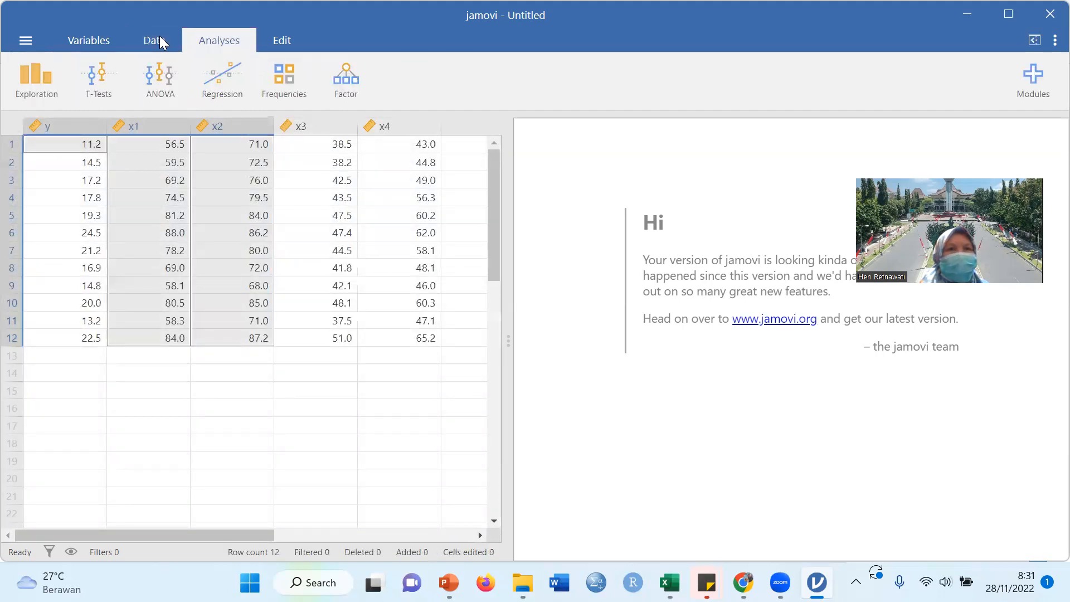
# - Create a linear regression with y as the dependent variable and x1, x2, x3 and x4 as covariates
pyautogui.click(222, 94)
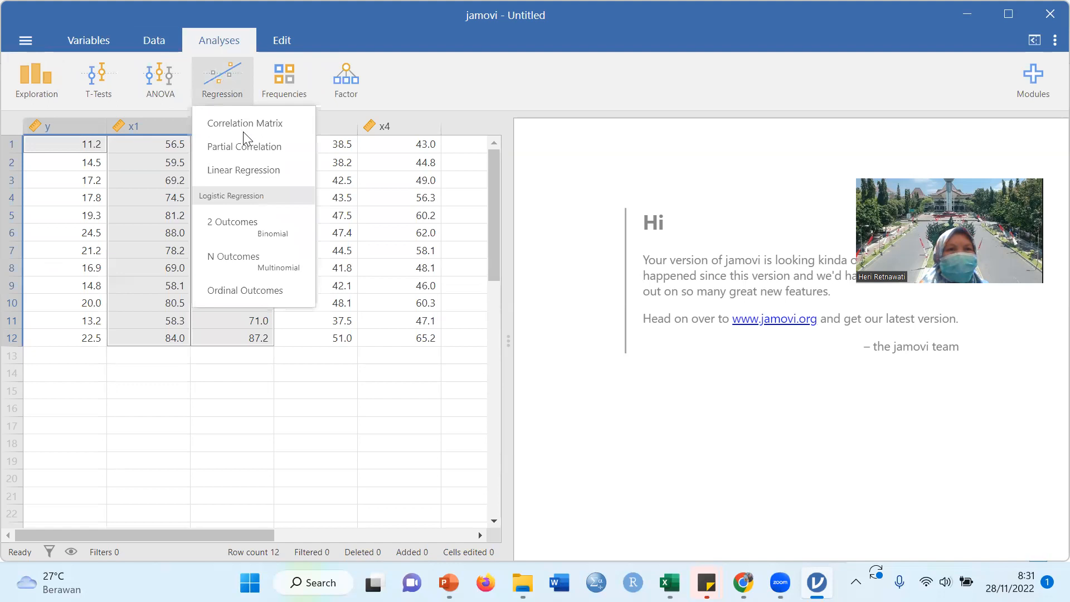
pyautogui.click(276, 169)
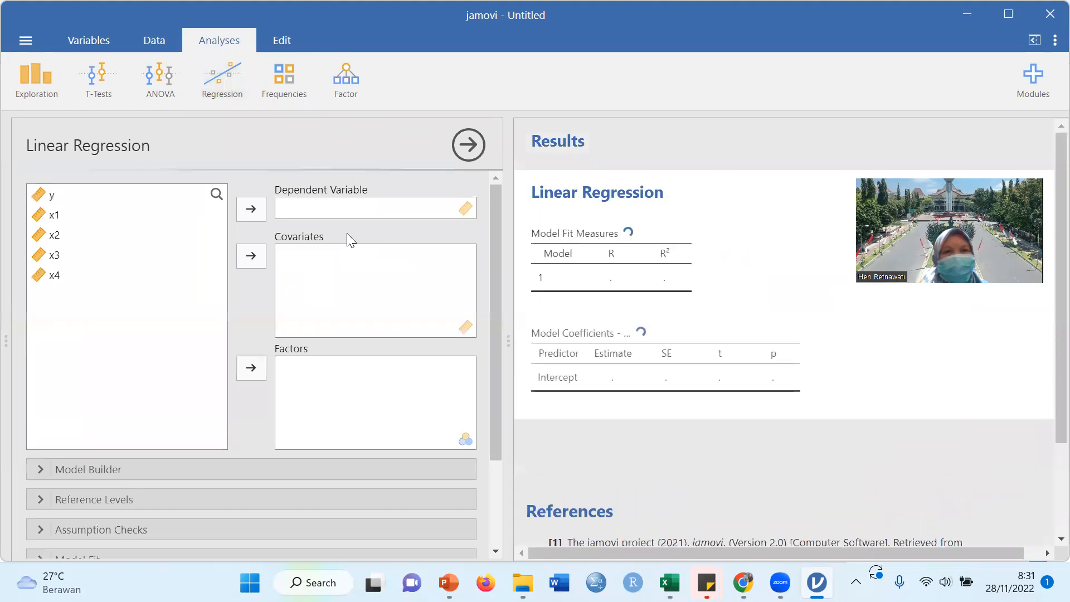
pyautogui.click(51, 192)
pyautogui.click(252, 213)
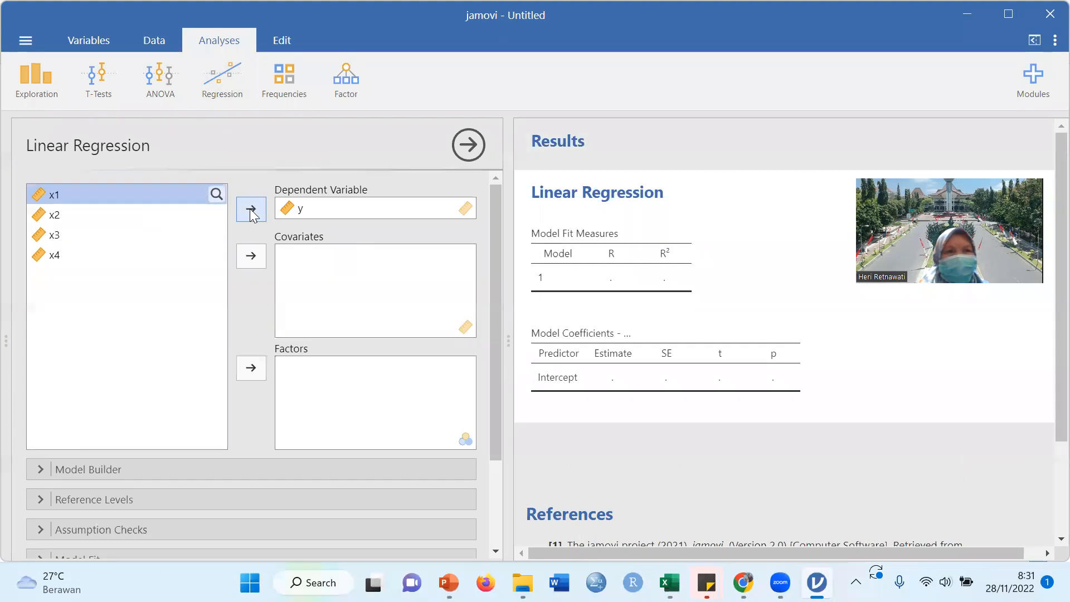
pyautogui.keyDown('shift'); pyautogui.click(55, 216); pyautogui.keyUp('shift')
pyautogui.keyDown('shift'); pyautogui.click(54, 236); pyautogui.keyUp('shift')
pyautogui.keyDown('shift'); pyautogui.click(54, 256); pyautogui.keyUp('shift')
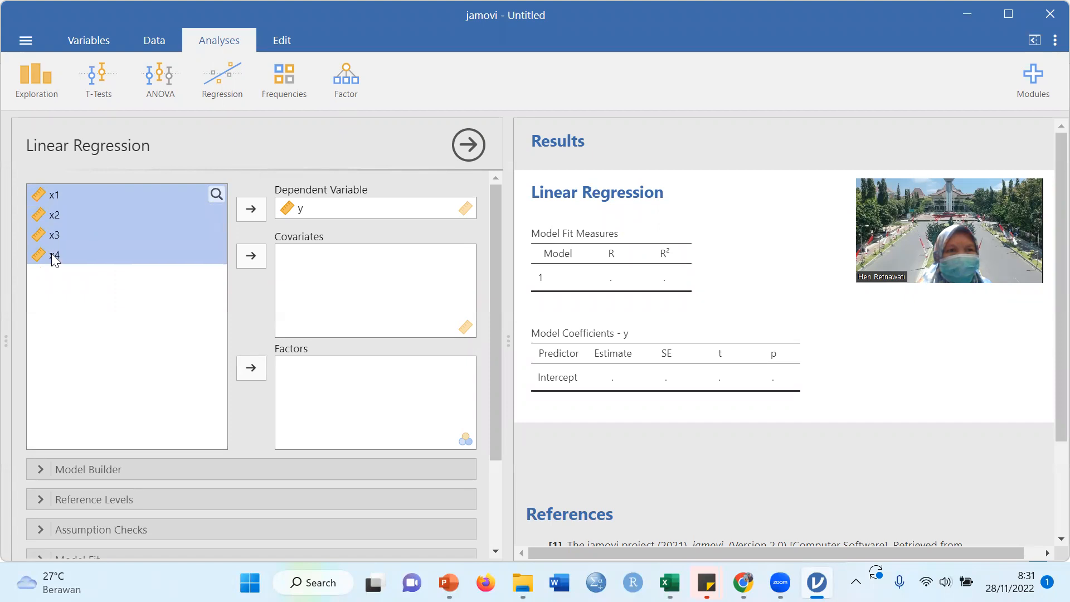
pyautogui.click(239, 256)
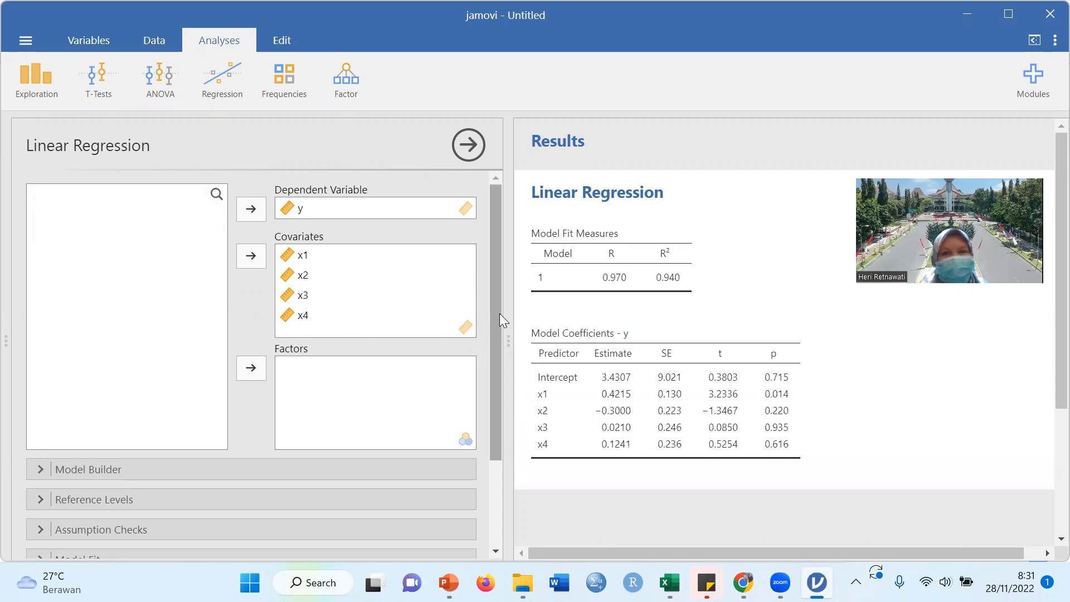
# - Enable the autocorrelation test, collinearity statistics, normality test, Q-Q plot of residuals and residual plots for the regression of y on x1 to x4
pyautogui.moveTo(499, 313); pyautogui.dragTo(494, 411)
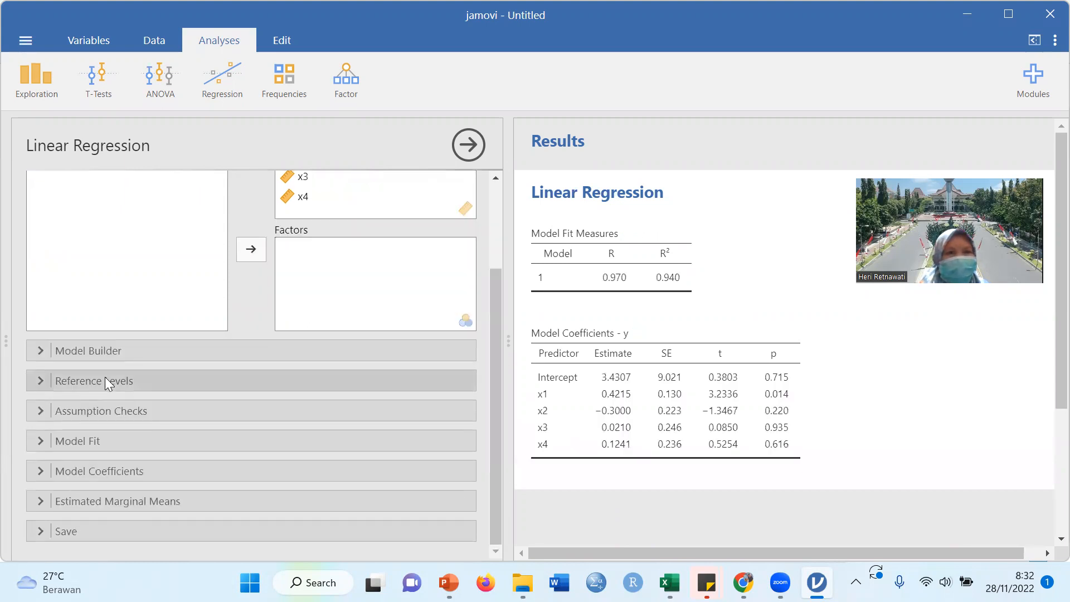
pyautogui.click(112, 358)
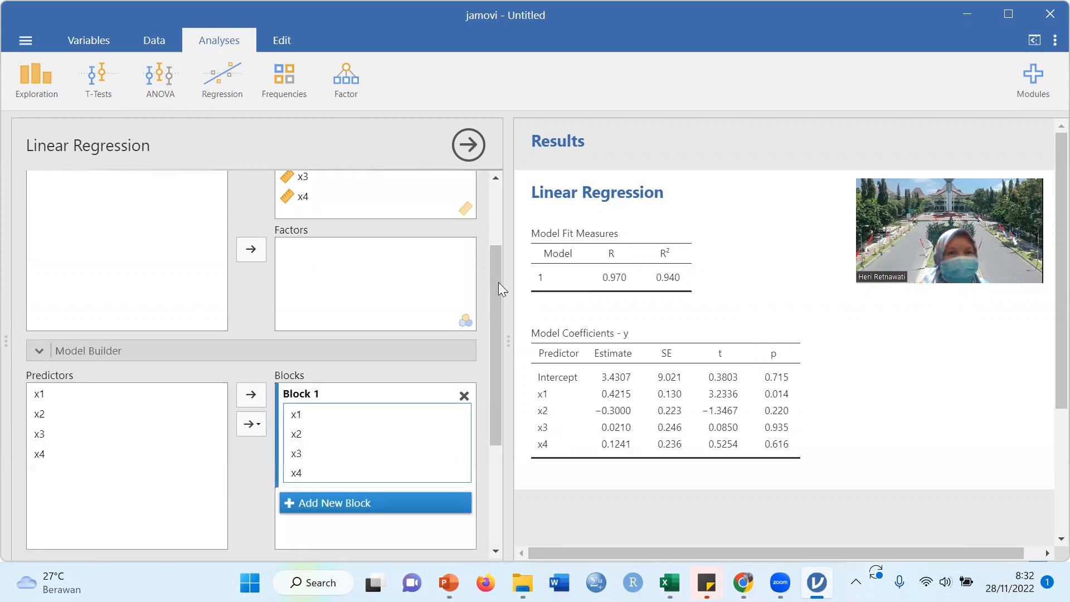
pyautogui.scroll(-3, 501, 388)
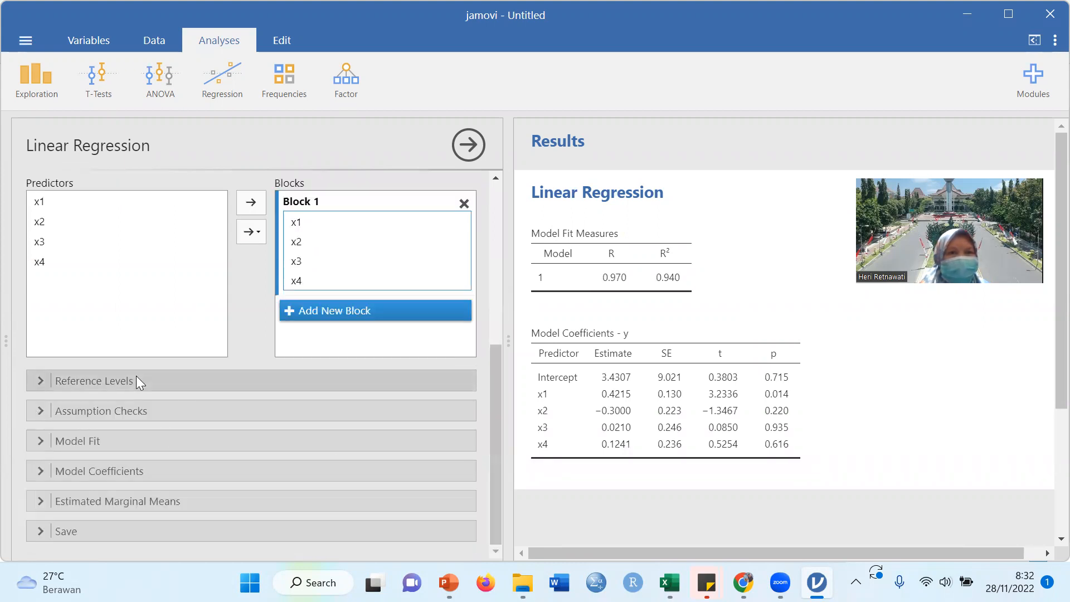
pyautogui.click(143, 410)
pyautogui.click(65, 466)
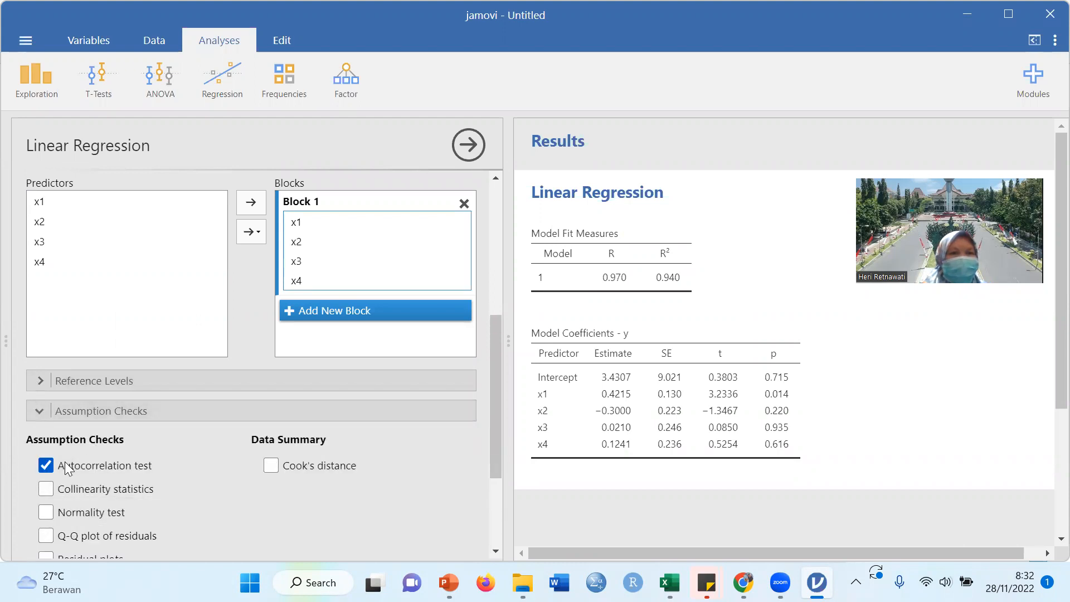
pyautogui.click(47, 489)
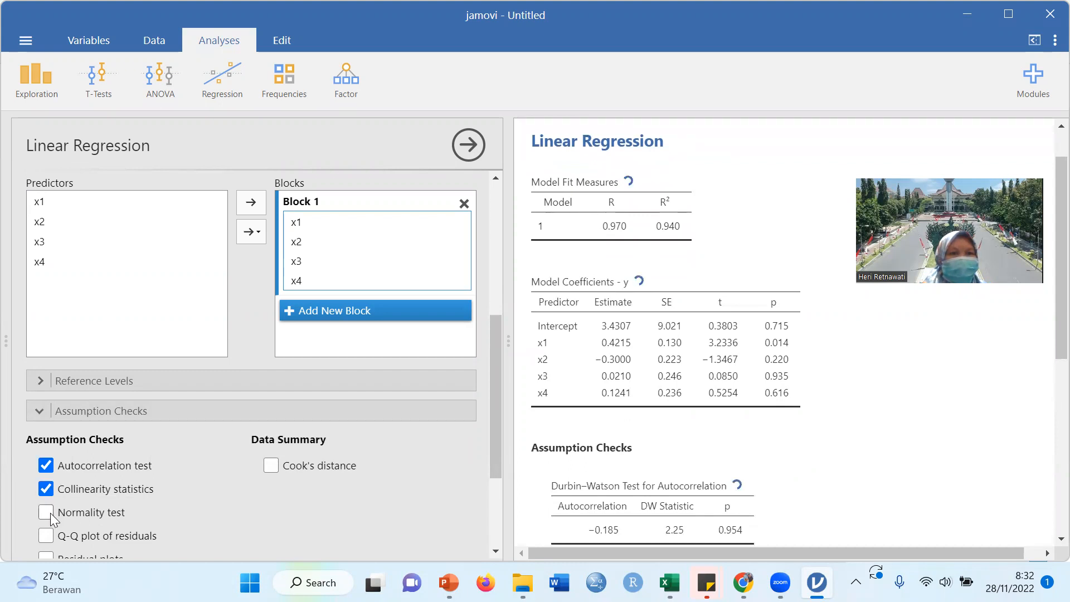
pyautogui.click(50, 512)
pyautogui.click(47, 535)
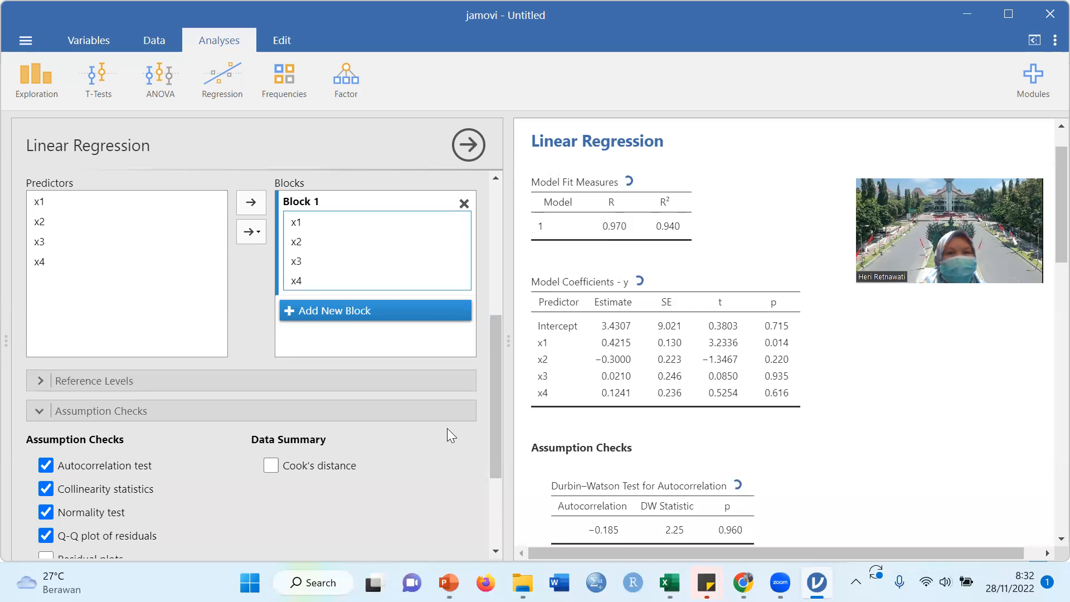
pyautogui.moveTo(499, 447); pyautogui.dragTo(494, 526)
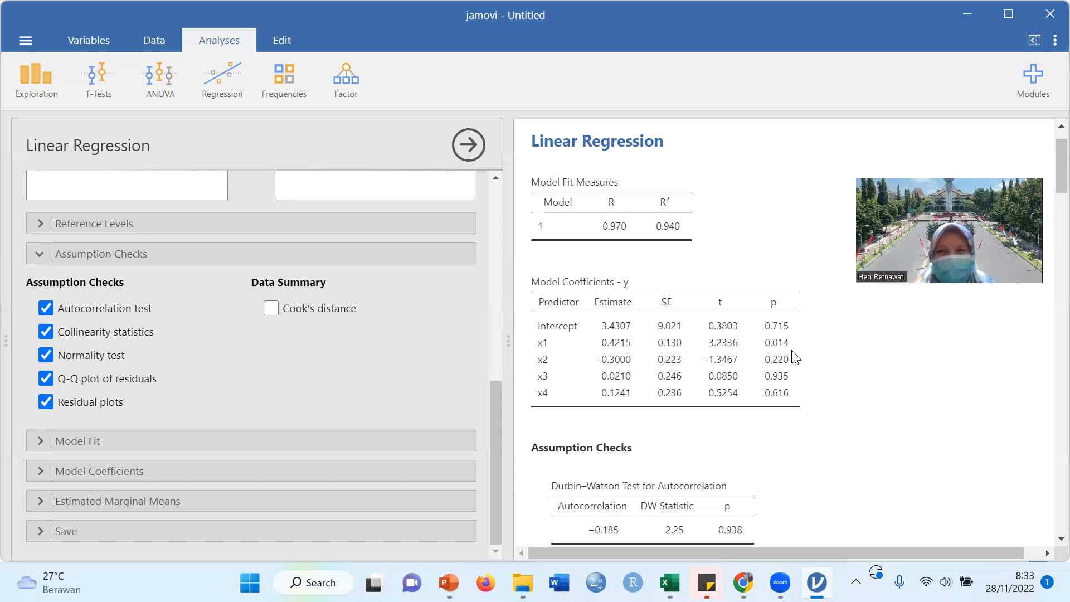
pyautogui.moveTo(1047, 191)
pyautogui.mouseDown()
pyautogui.moveTo(1047, 239)
pyautogui.moveTo(1046, 173)
pyautogui.mouseUp()
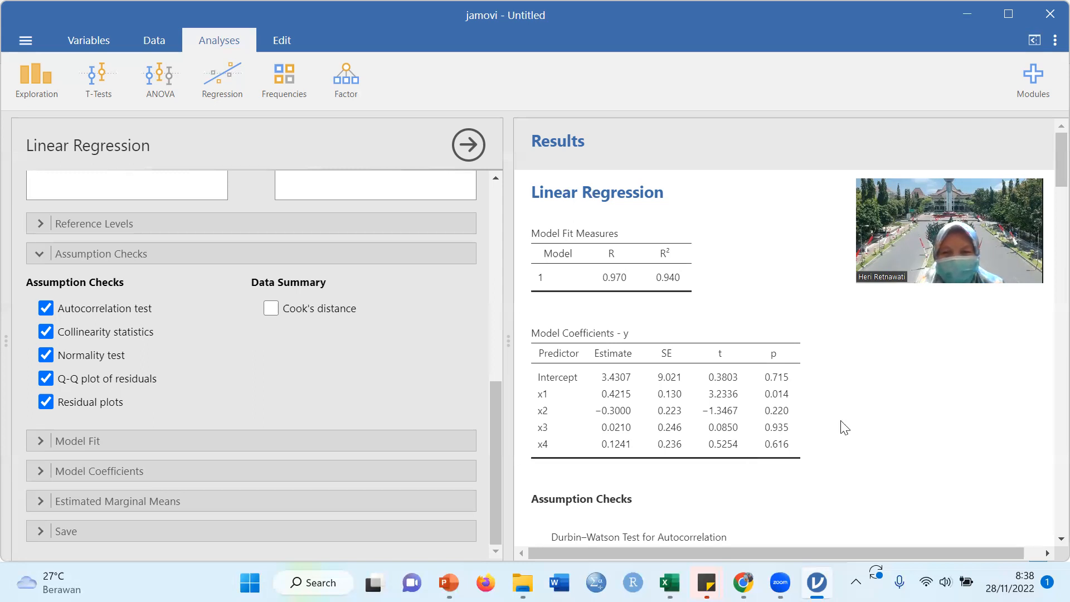
# - Switch to Chrome and view the exercise data table in pasca matrik-13-regresi.pdf
pyautogui.moveTo(522, 581)
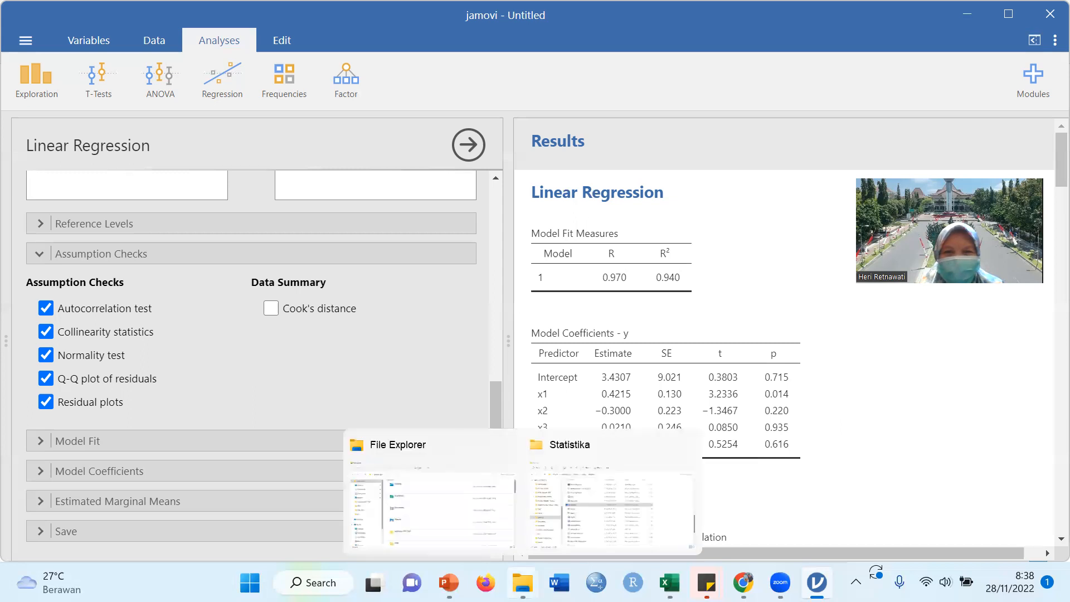
pyautogui.click(609, 537)
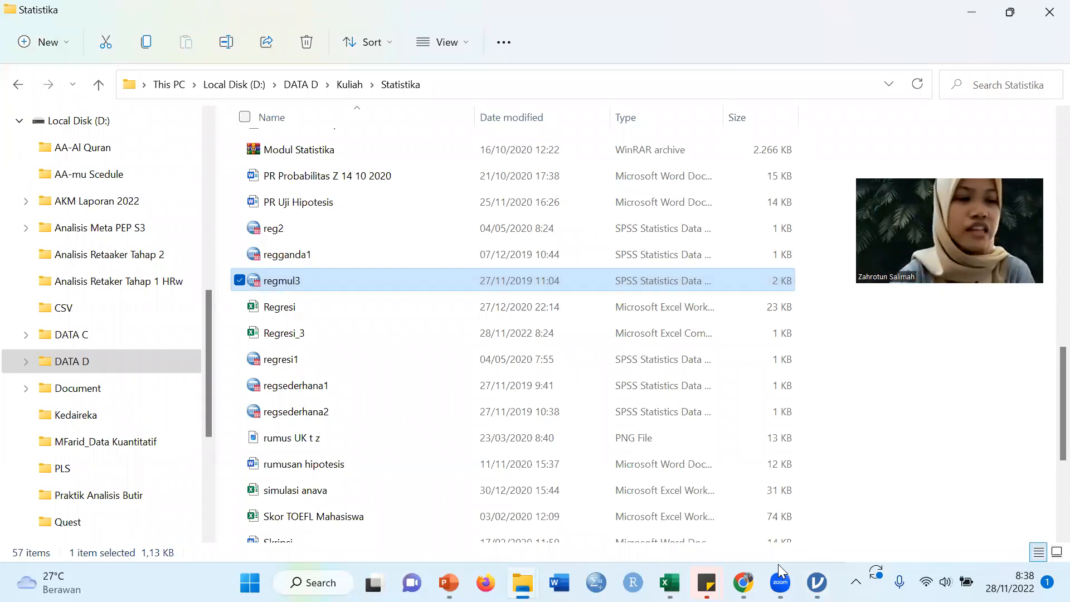
pyautogui.moveTo(744, 580)
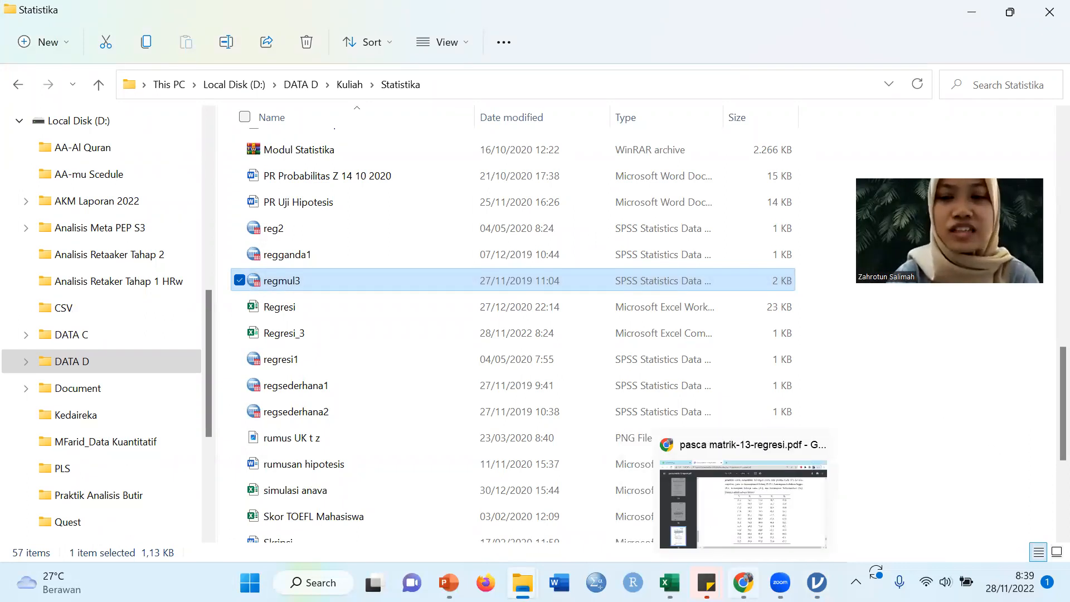
pyautogui.click(768, 551)
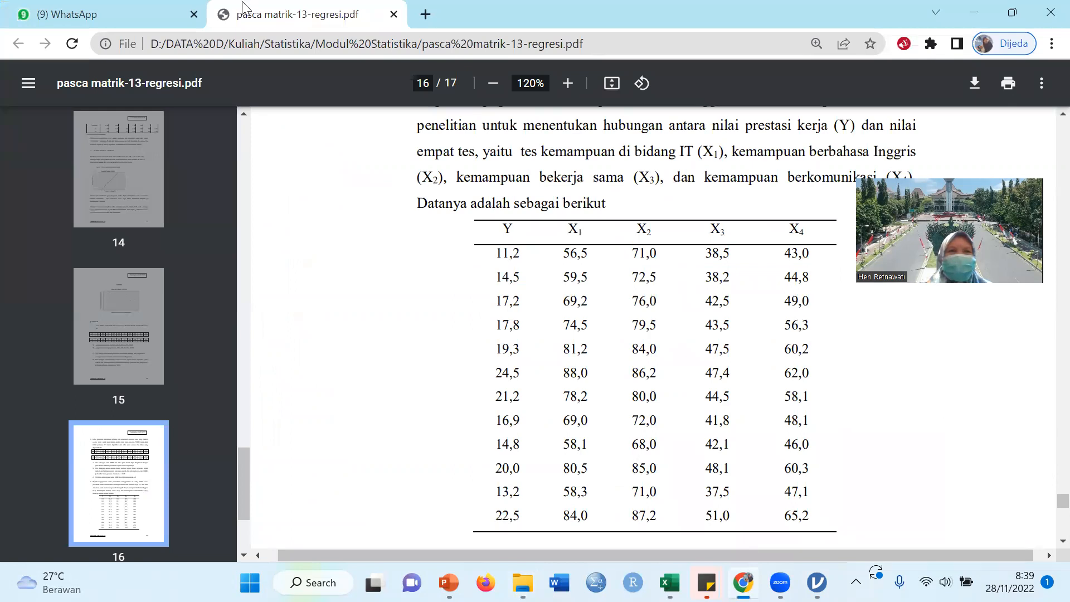
# - Switch to File Explorer and open the pasca matrik-14PENGUJIAN TERHADAP MODEL REGRESI PDF from the Modul Statistika folder
pyautogui.moveTo(522, 582)
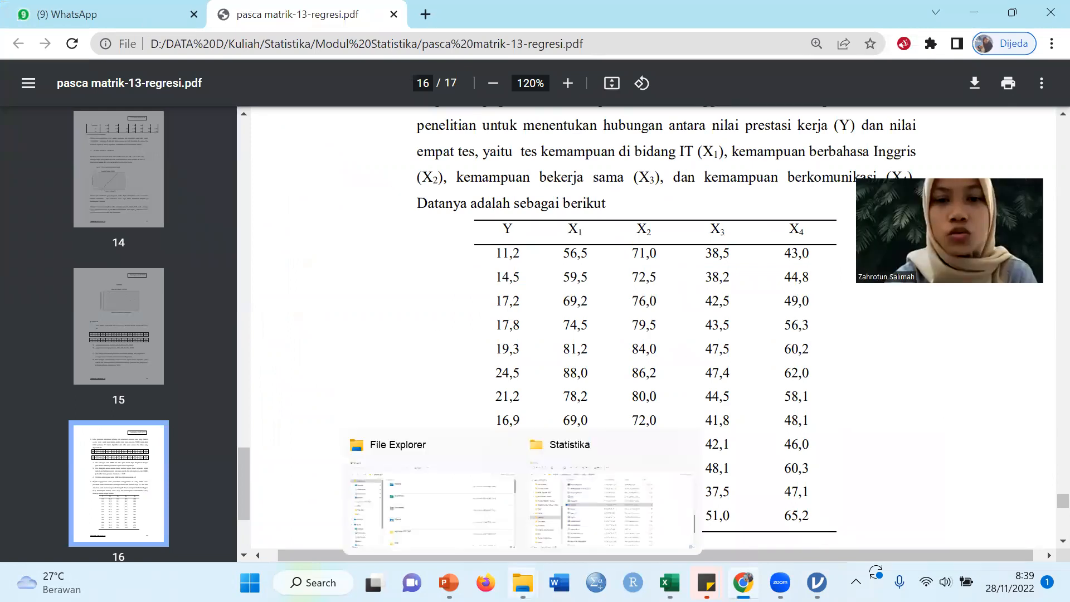
pyautogui.click(576, 536)
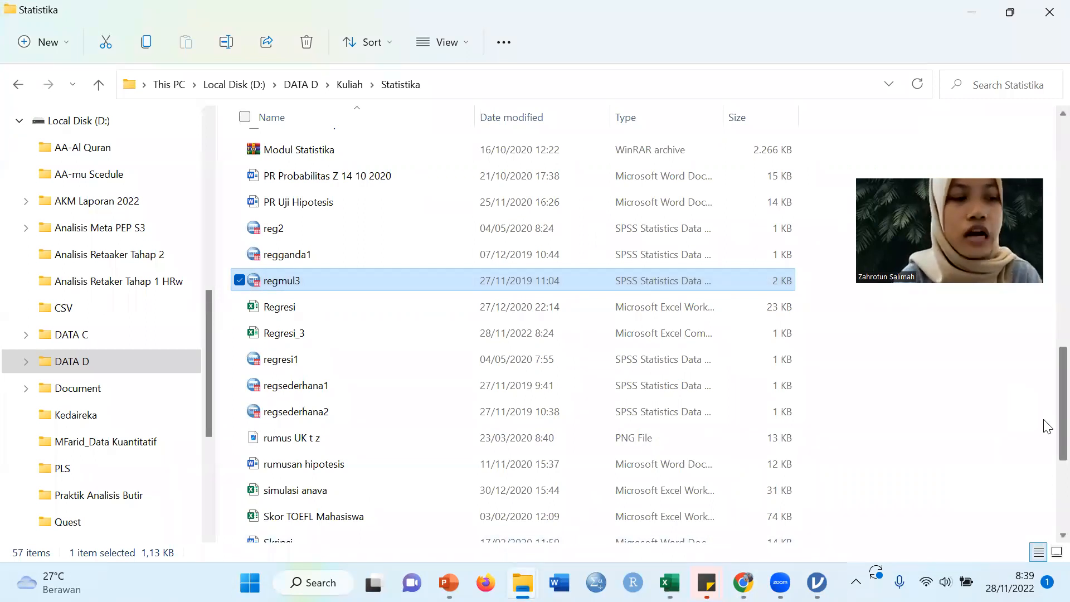
pyautogui.scroll(10, 1047, 423)
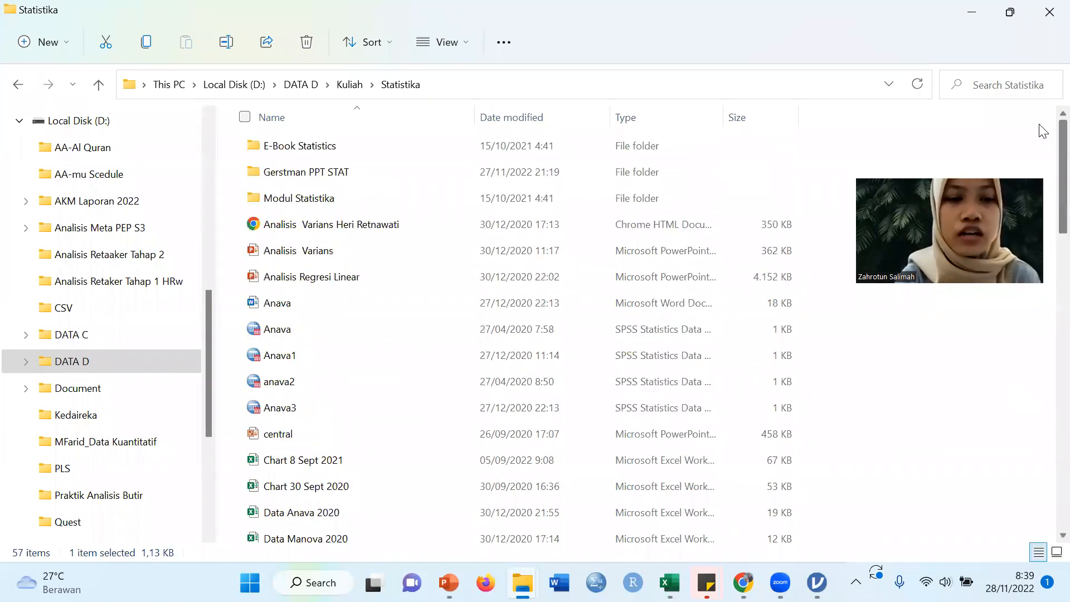
pyautogui.doubleClick(418, 193)
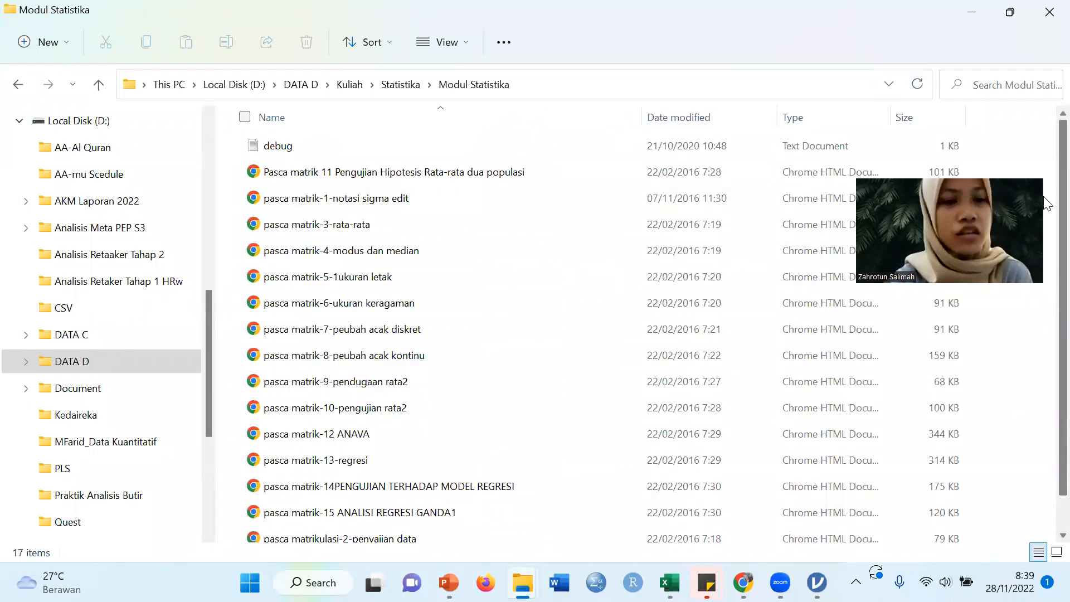
pyautogui.scroll(-1, 1046, 262)
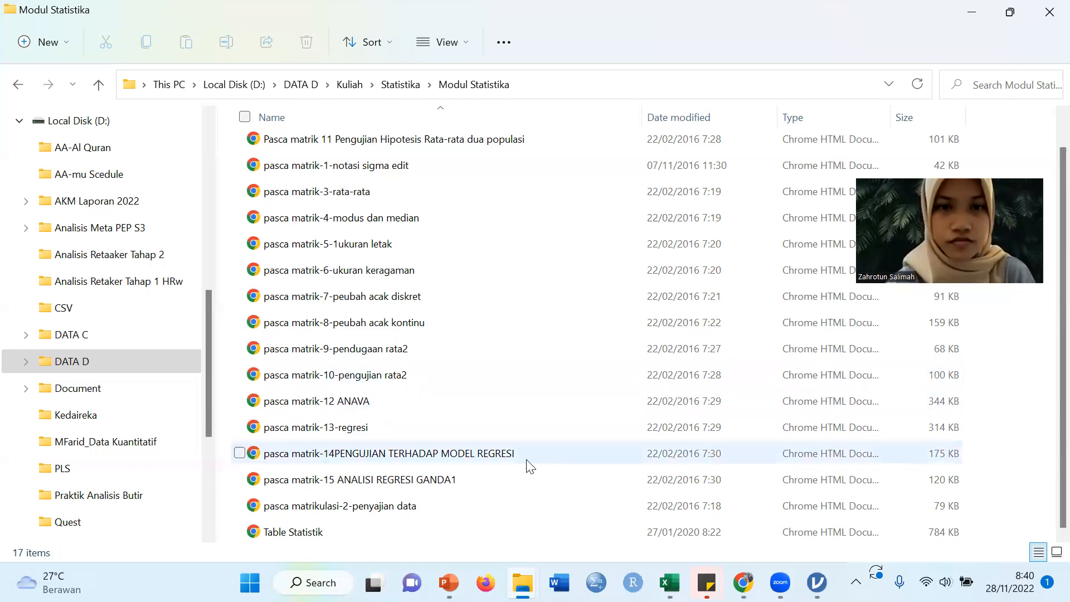
pyautogui.doubleClick(485, 452)
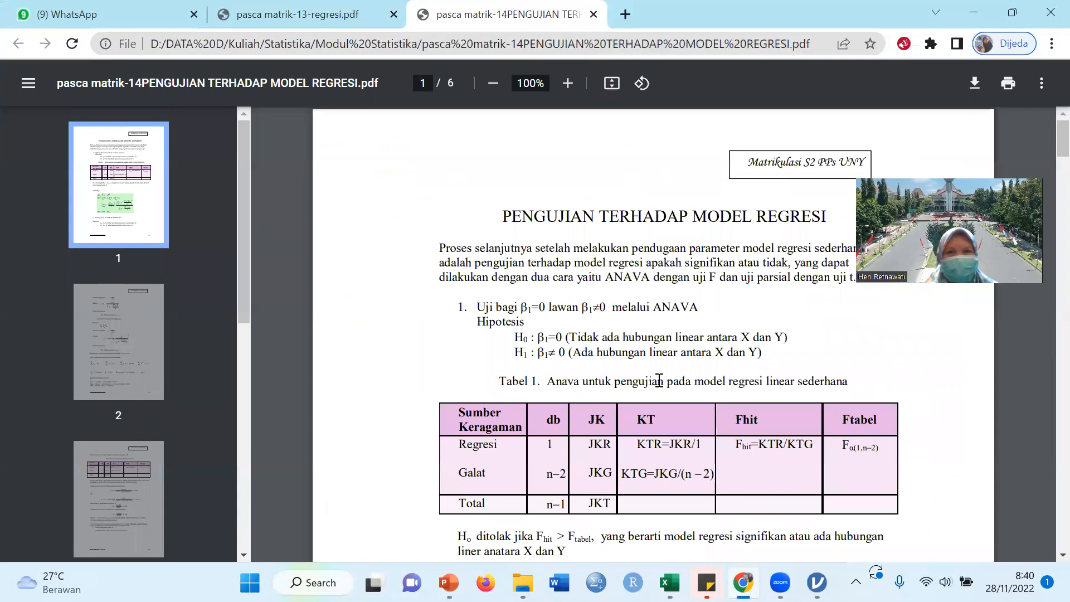
# - Examine the regression model testing module, including the hypothesis test formulas, SPSS instructions, ANOVA output and coefficients table
pyautogui.scroll(-20, 658, 380)
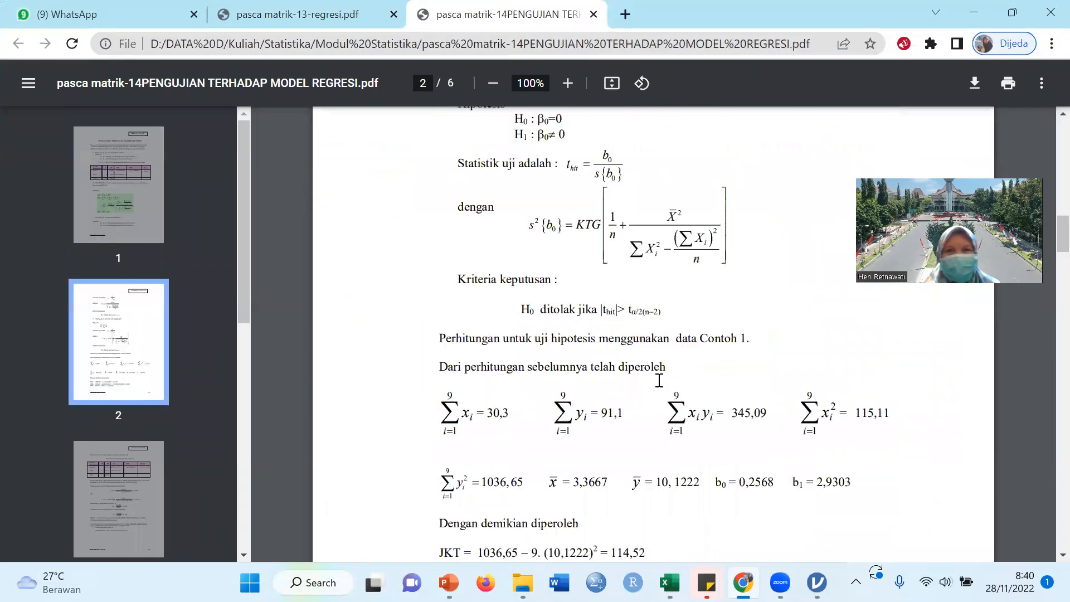
pyautogui.scroll(-20, 658, 380)
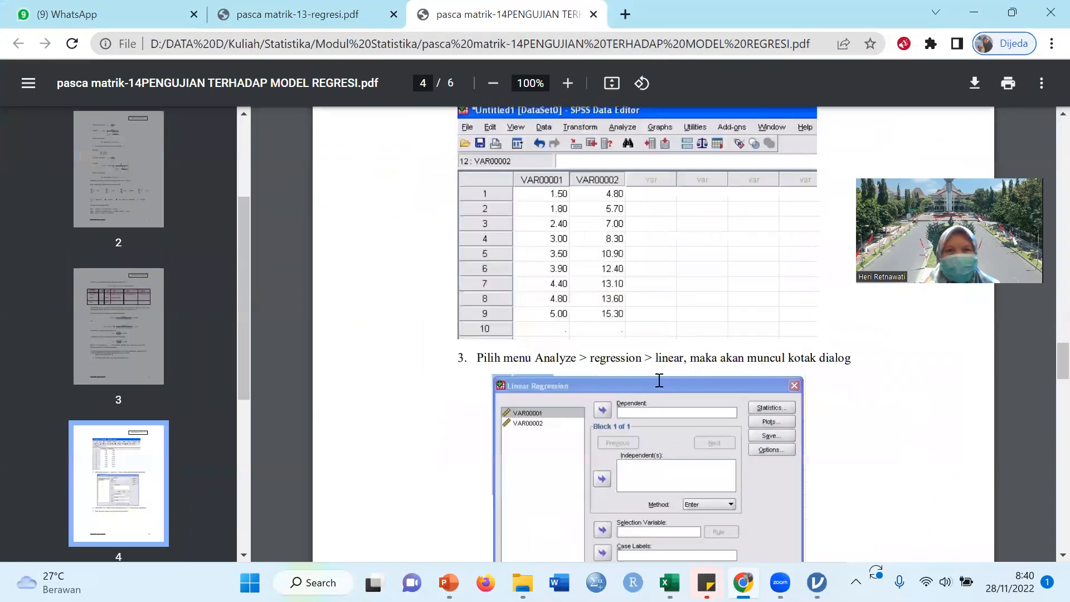
pyautogui.scroll(-15, 659, 380)
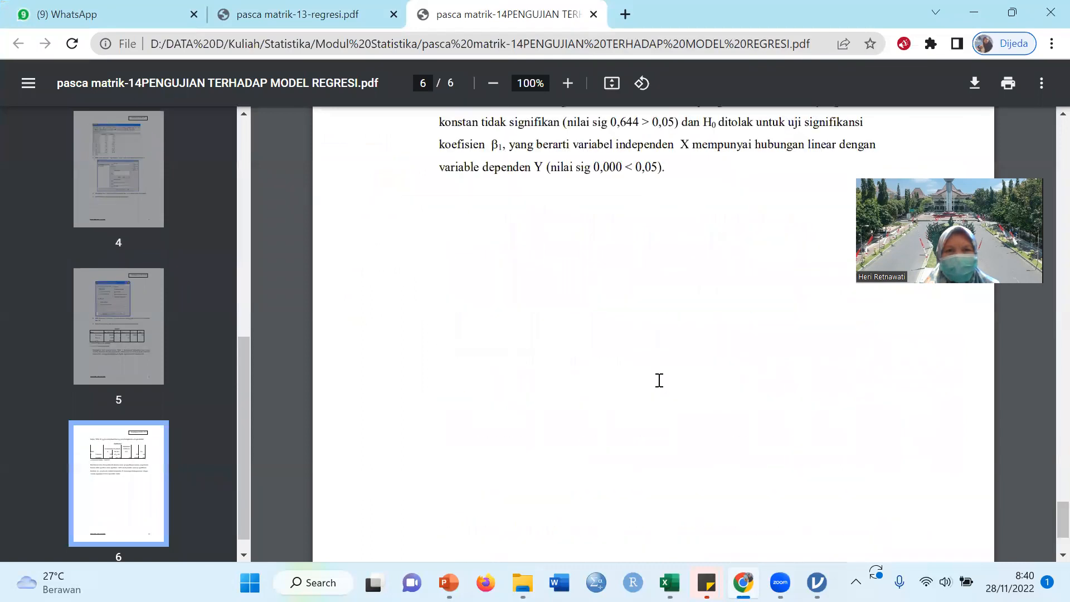
pyautogui.scroll(2, 659, 380)
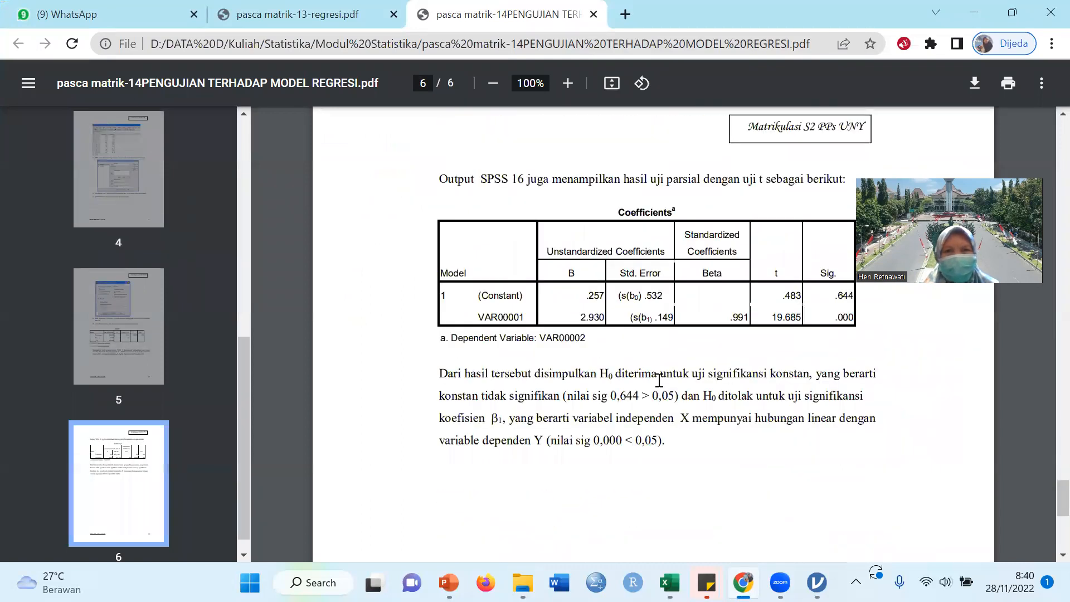
pyautogui.scroll(10, 658, 380)
pyautogui.scroll(20, 659, 380)
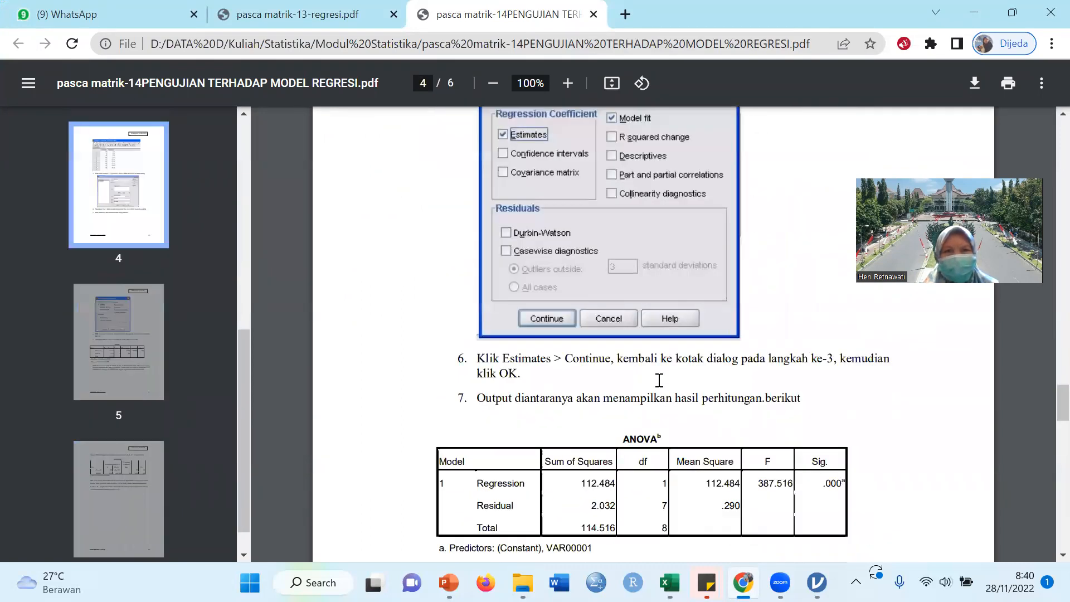
pyautogui.scroll(20, 658, 380)
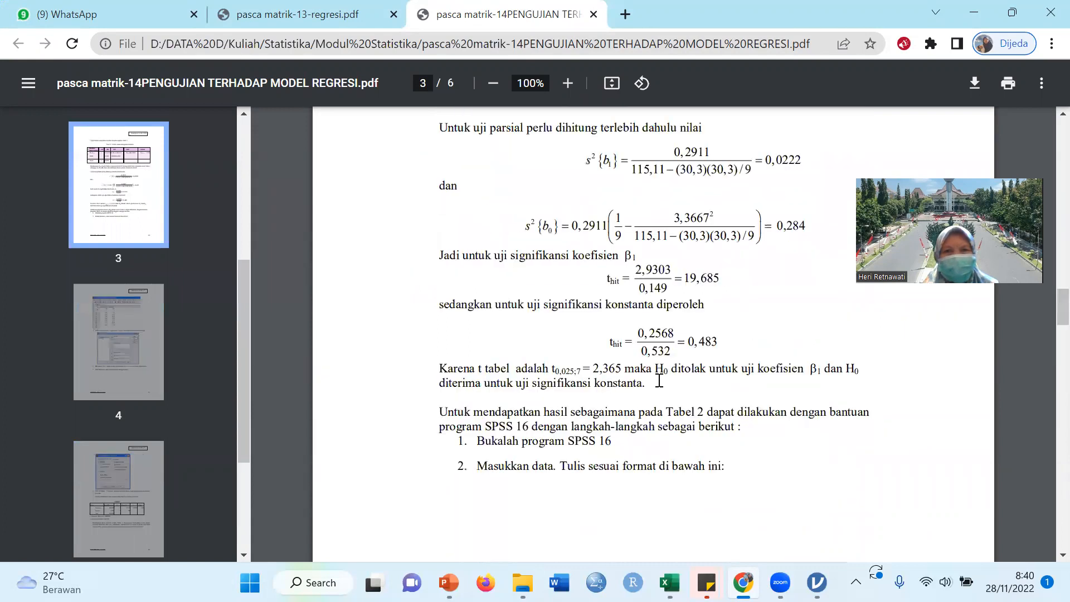